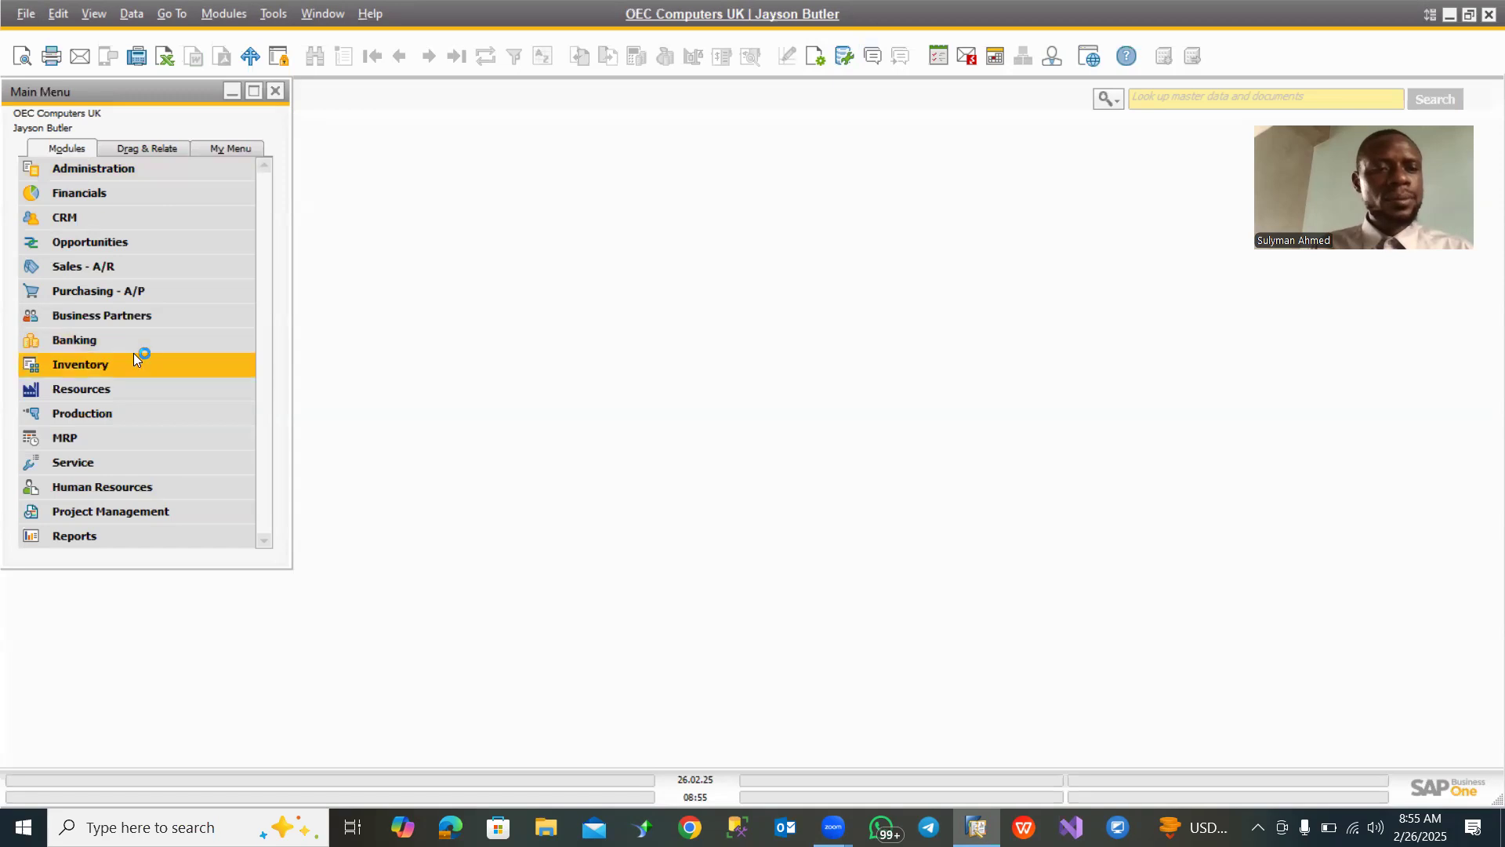
click(100, 265)
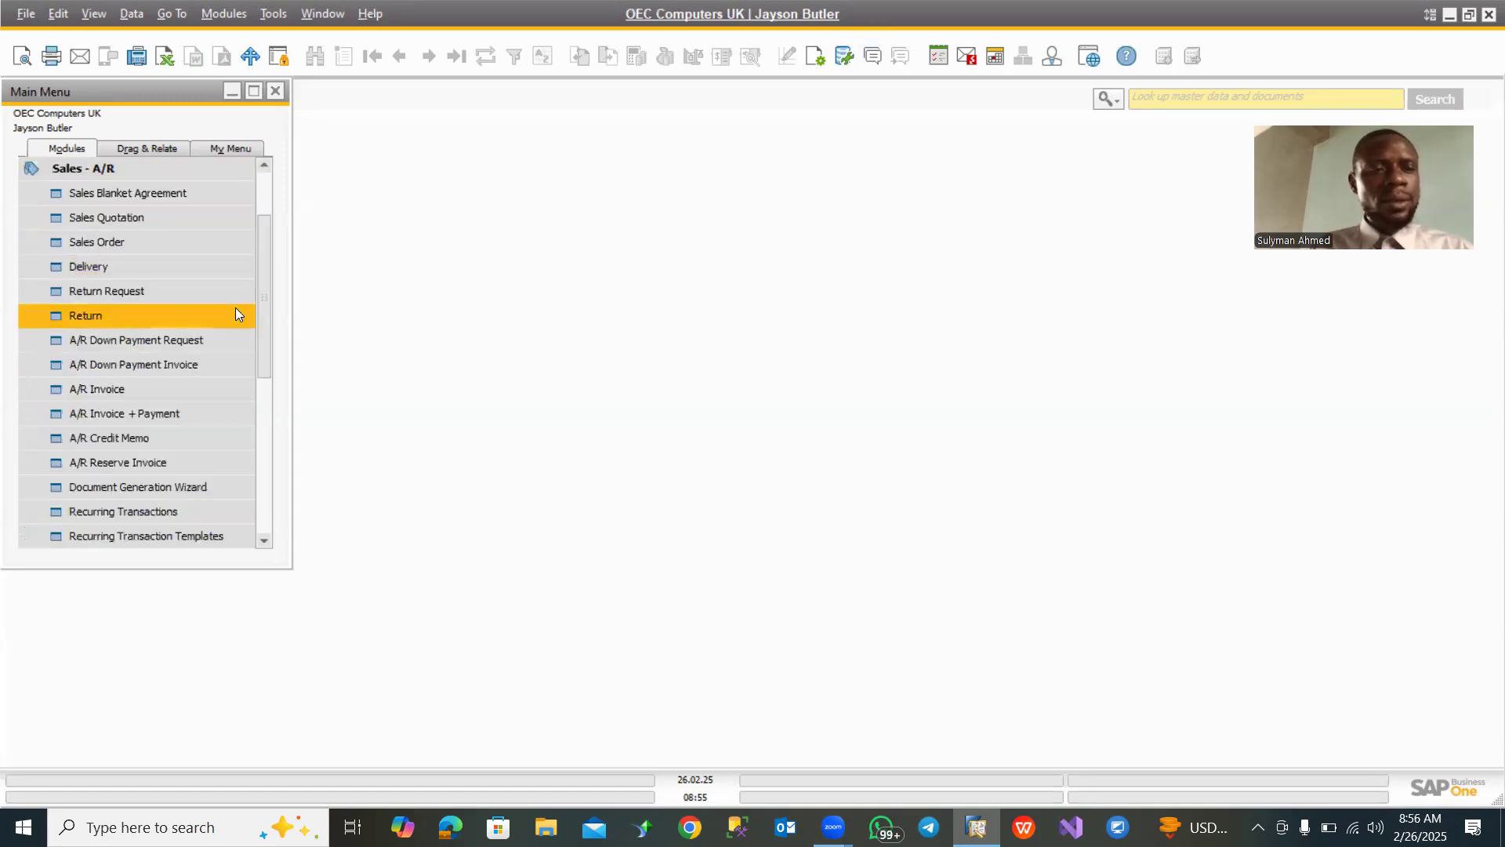
click(140, 487)
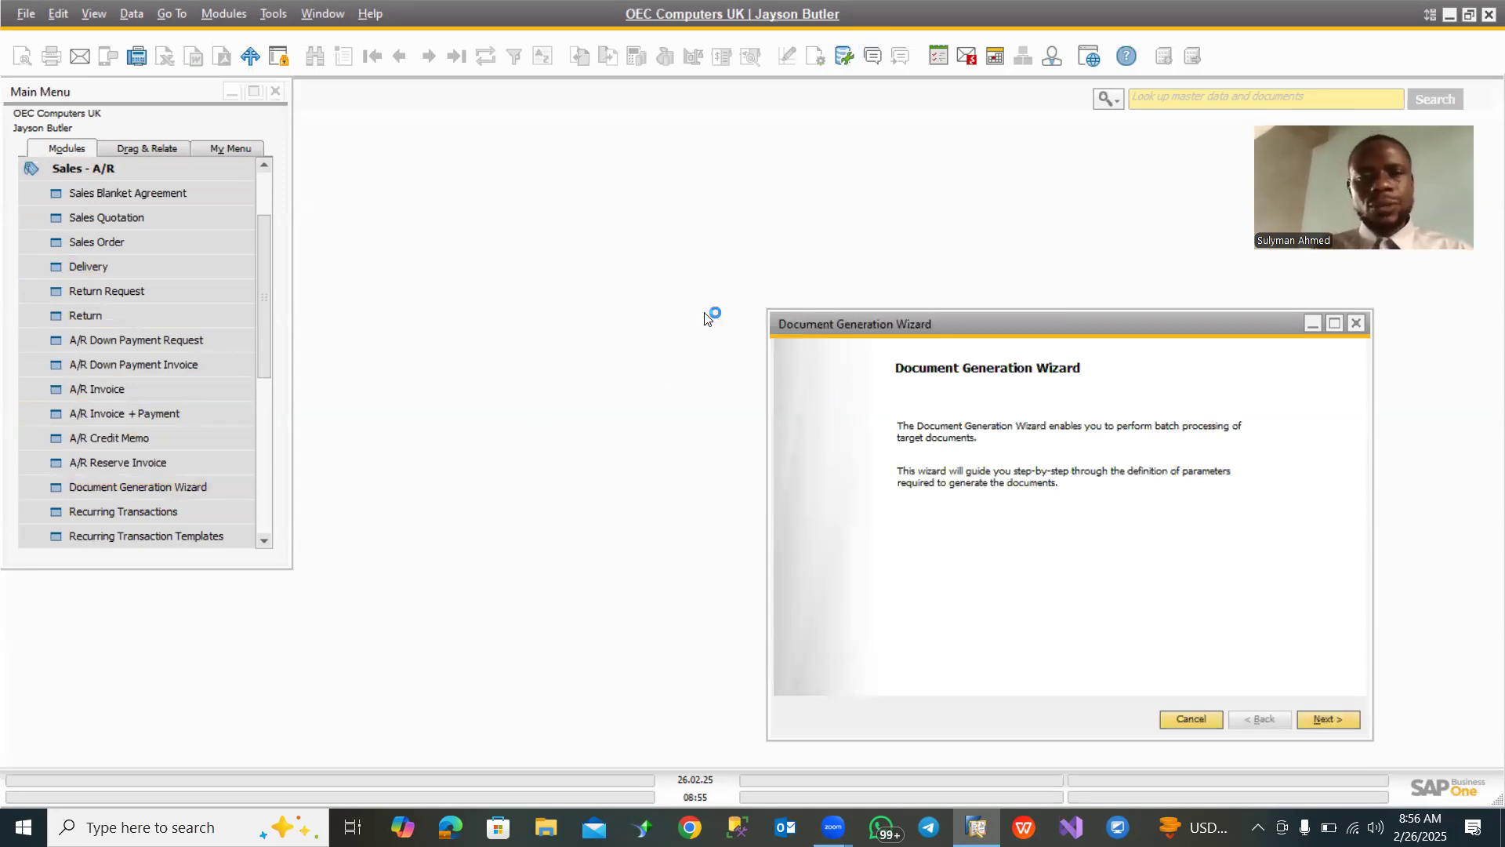
click(99, 166)
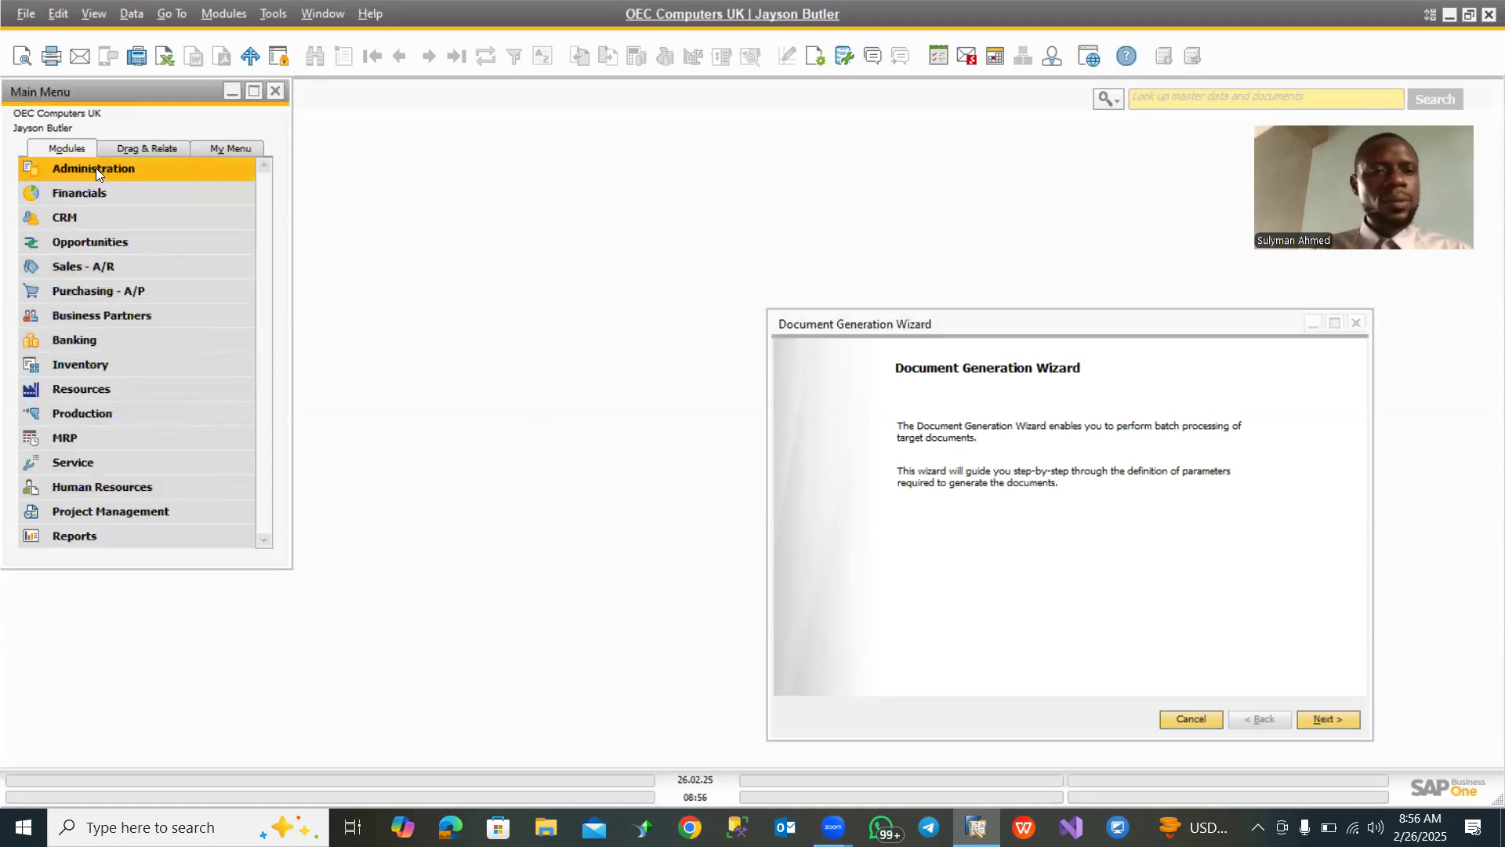
- Find all deliveries using * as the number and Open as the status, and sort the resulting list by date
click(118, 265)
click(117, 267)
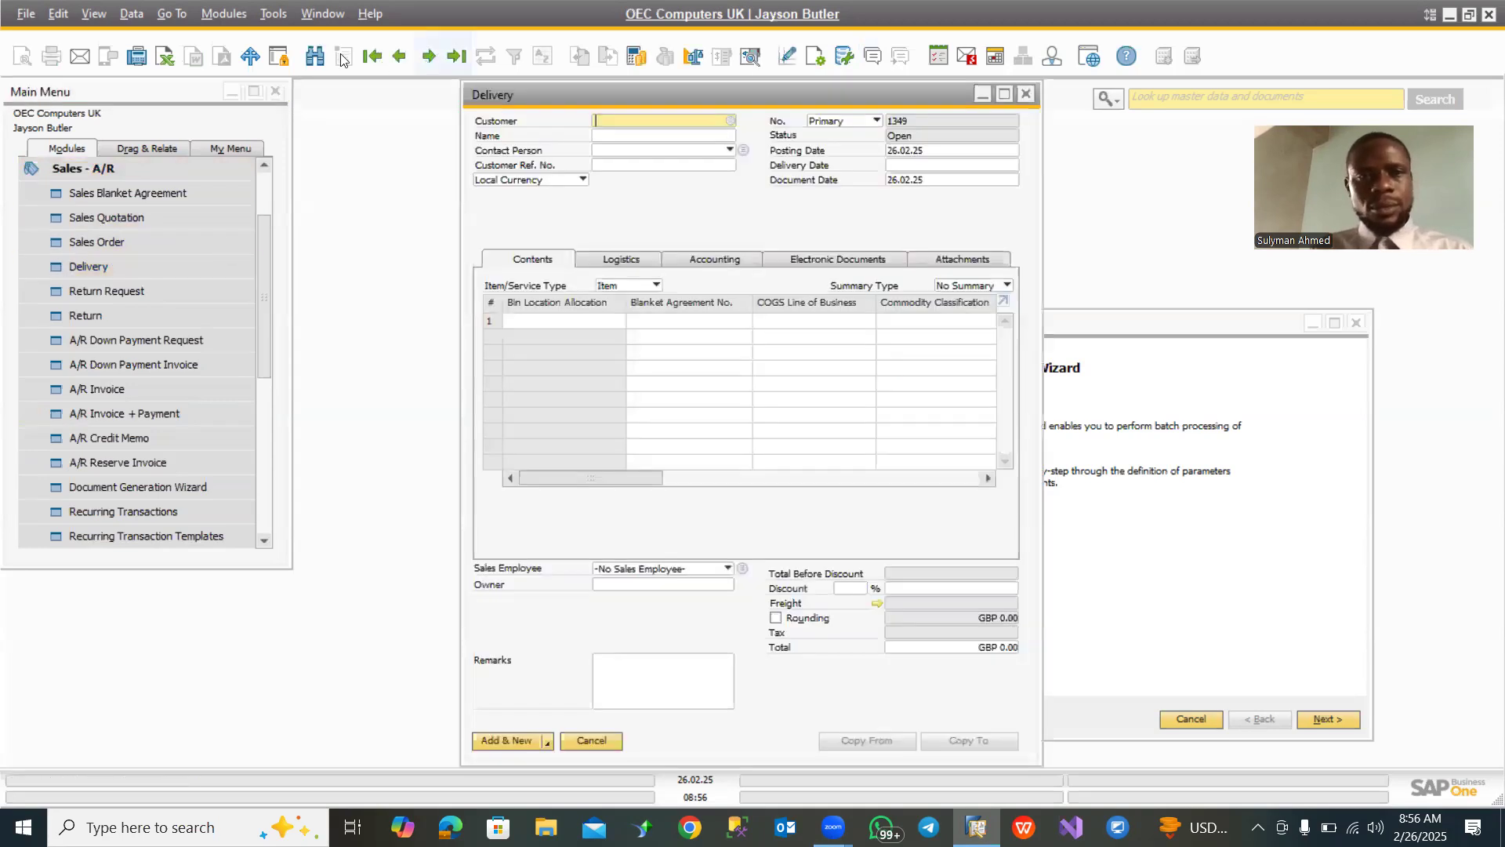
click(314, 54)
click(926, 122)
text(*)
click(997, 136)
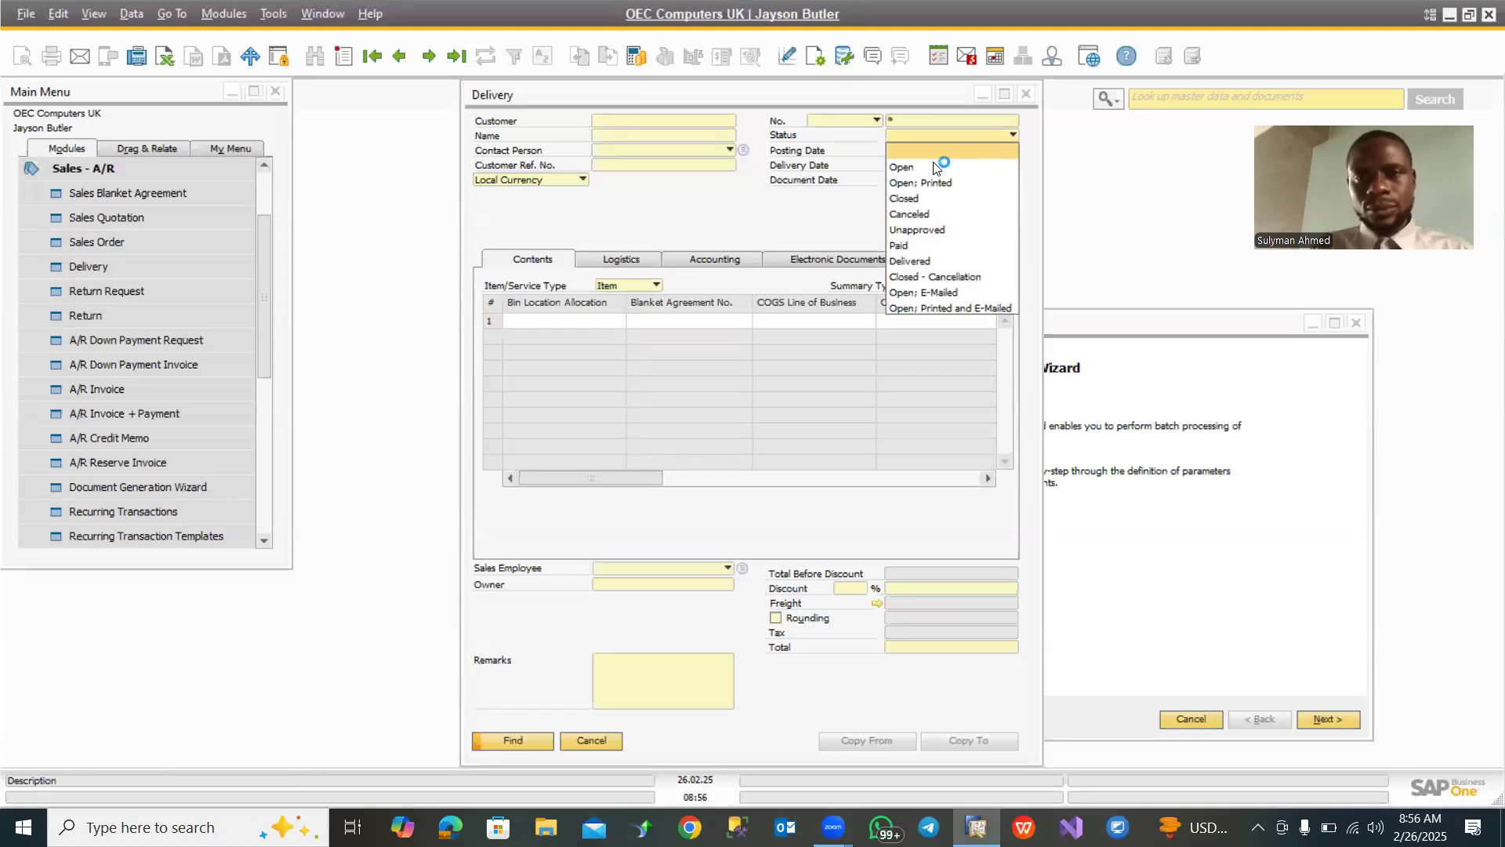
click(936, 167)
key(Return)
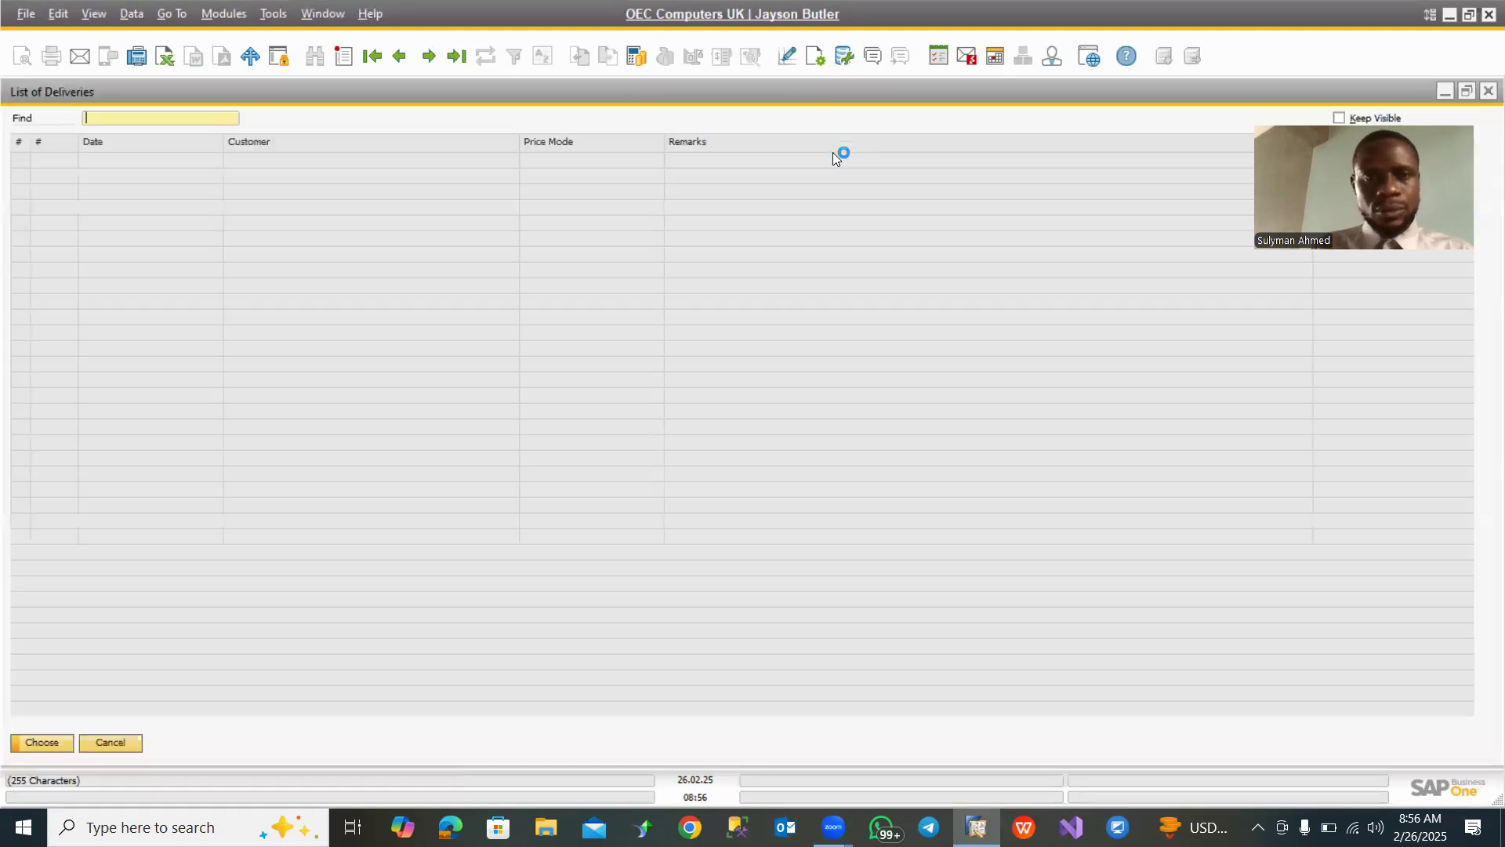
double_click(160, 140)
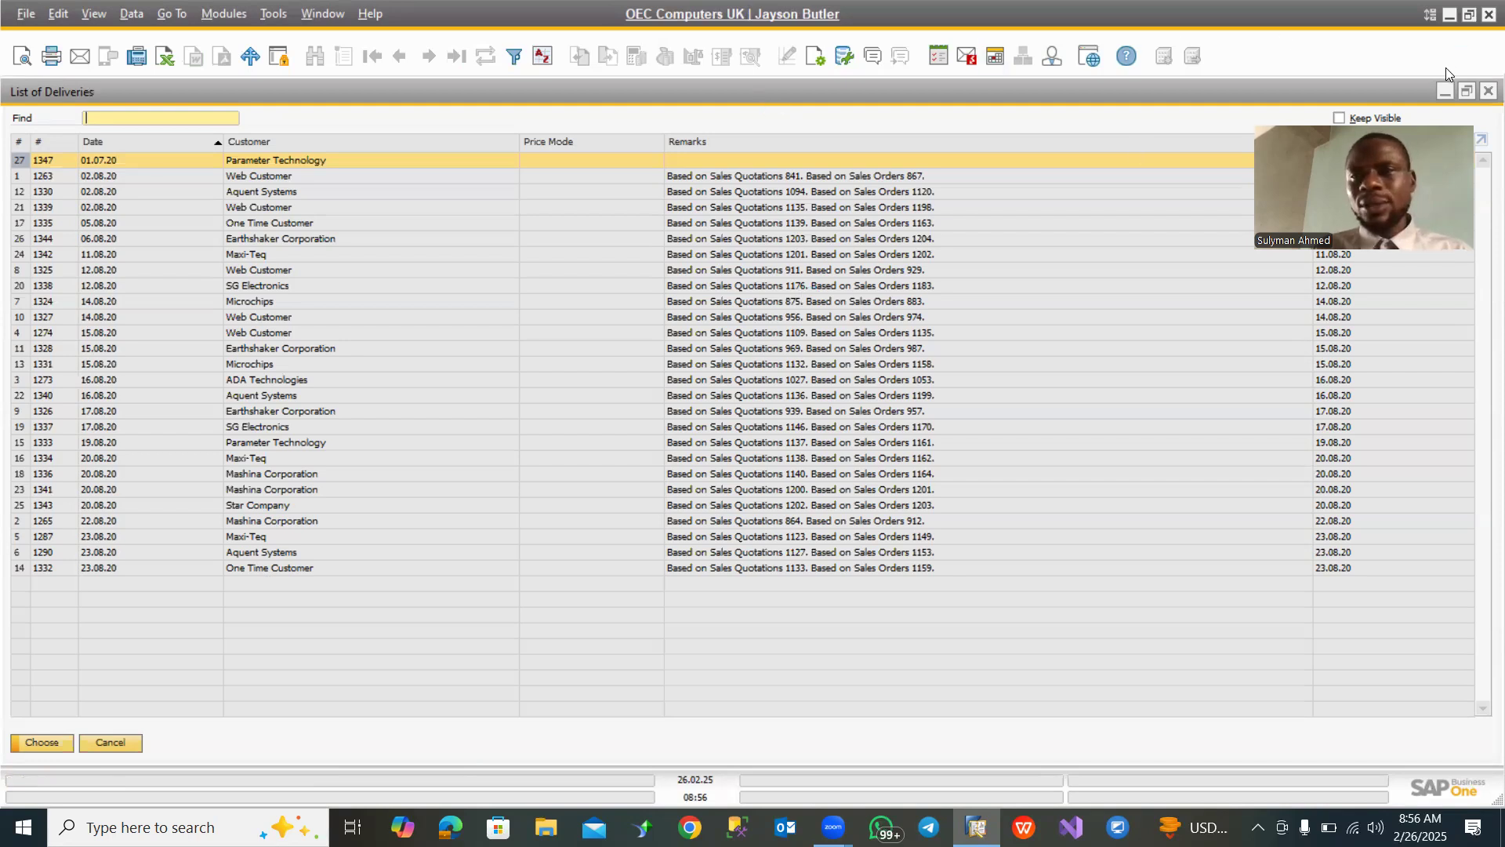
- Minimize the List of Deliveries and Delivery windows, and close the Document Generation Wizard
click(1446, 90)
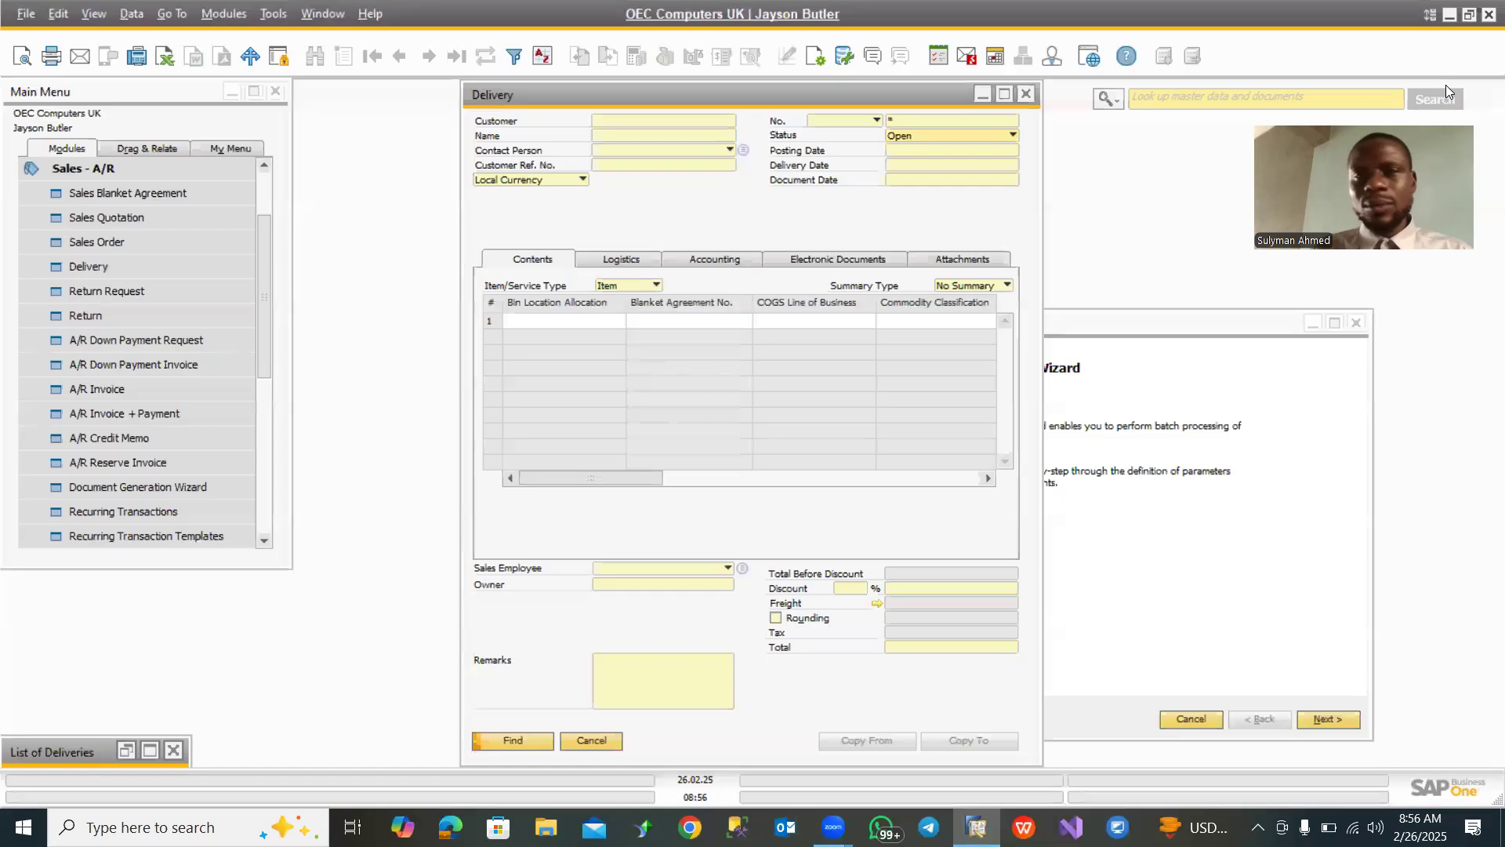
click(980, 93)
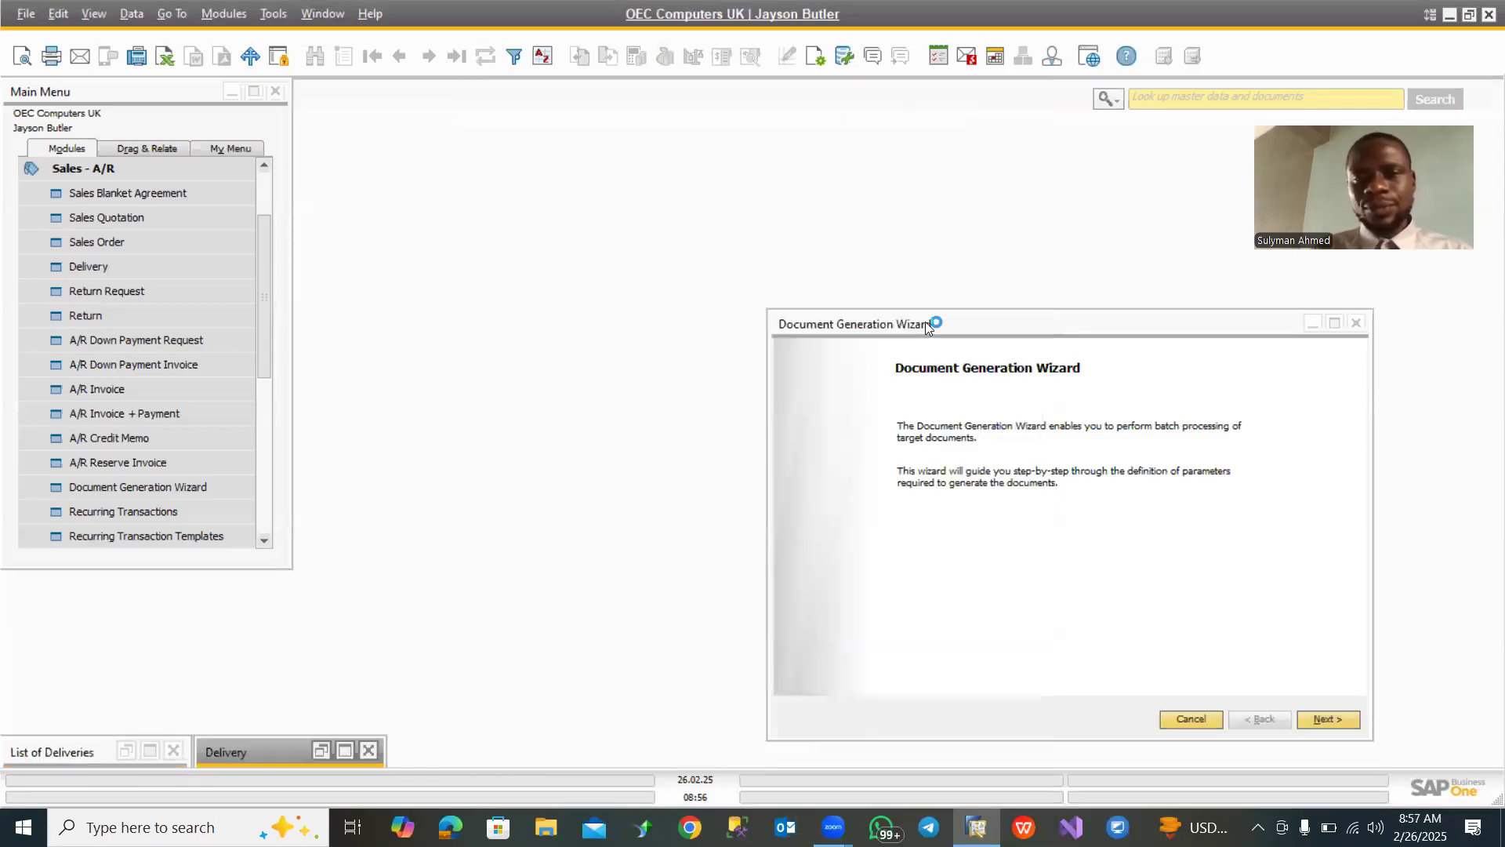
drag(964, 322, 639, 359)
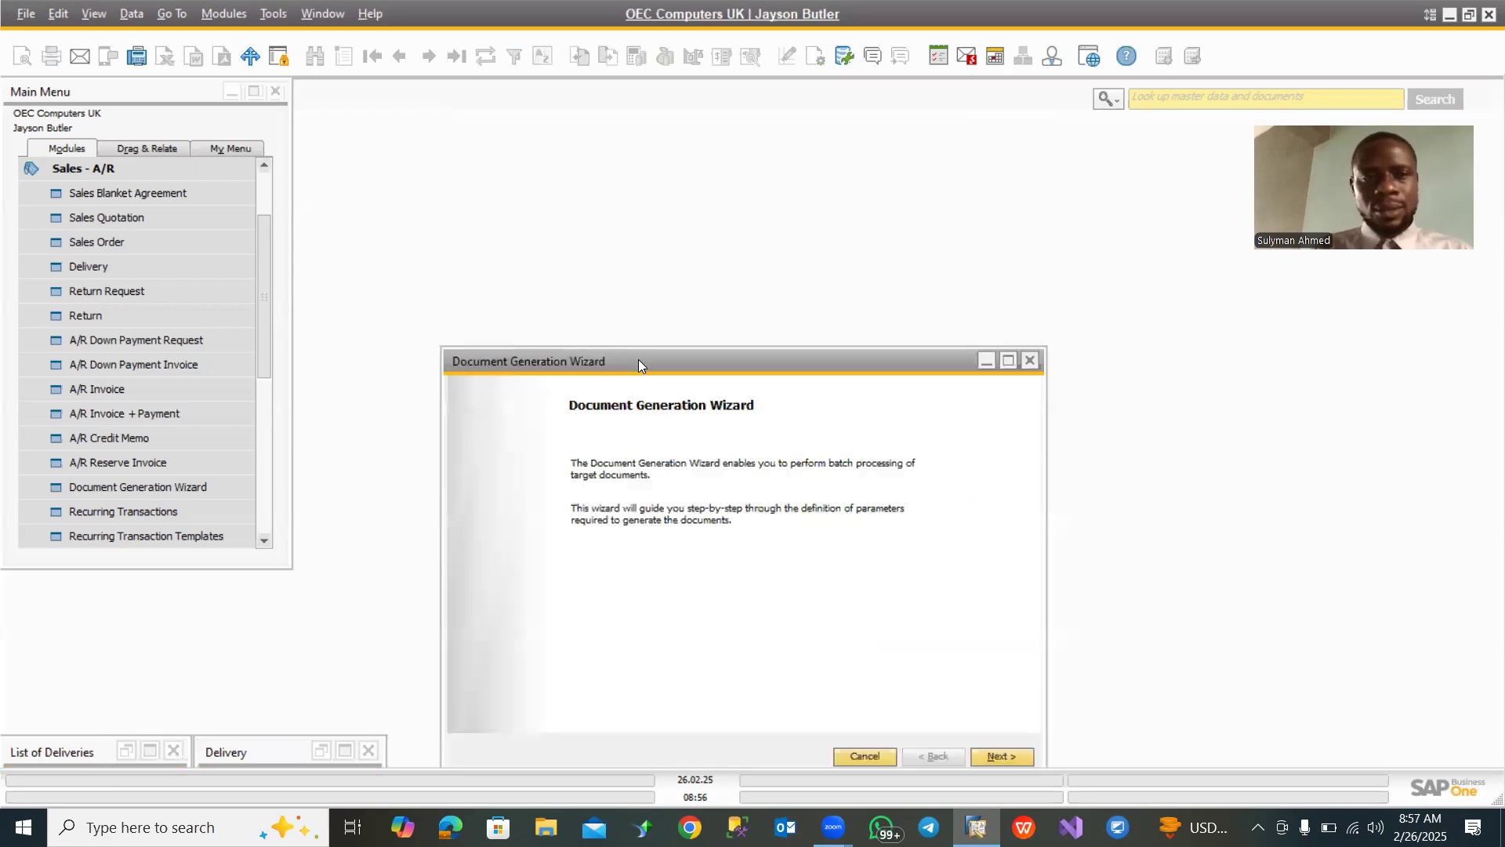
click(1032, 361)
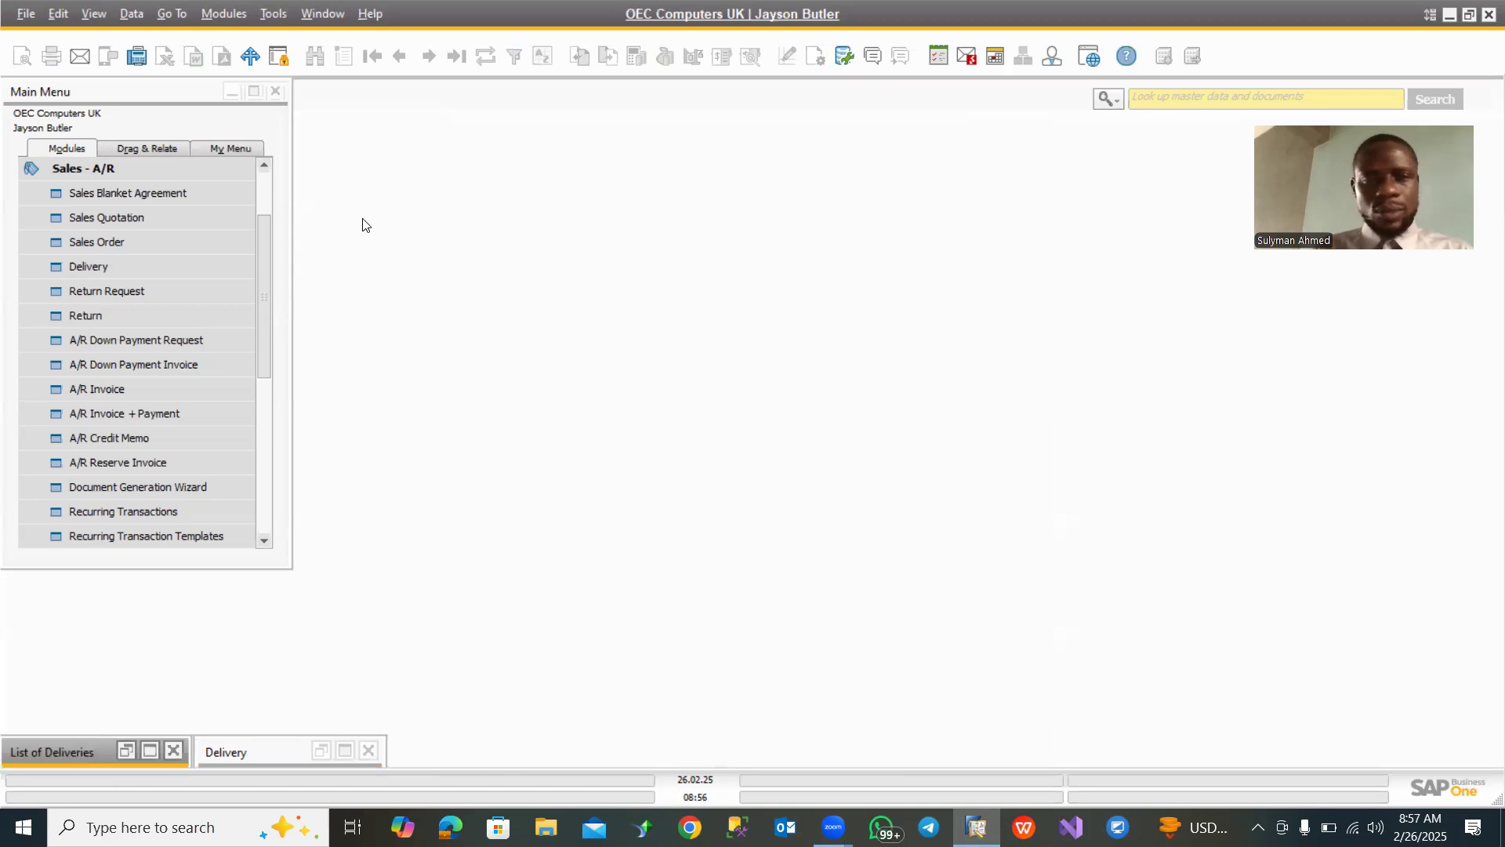
- Start the Document Generation Wizard for sales documents and proceed to the document generation options
scroll(74, 246, up, 2)
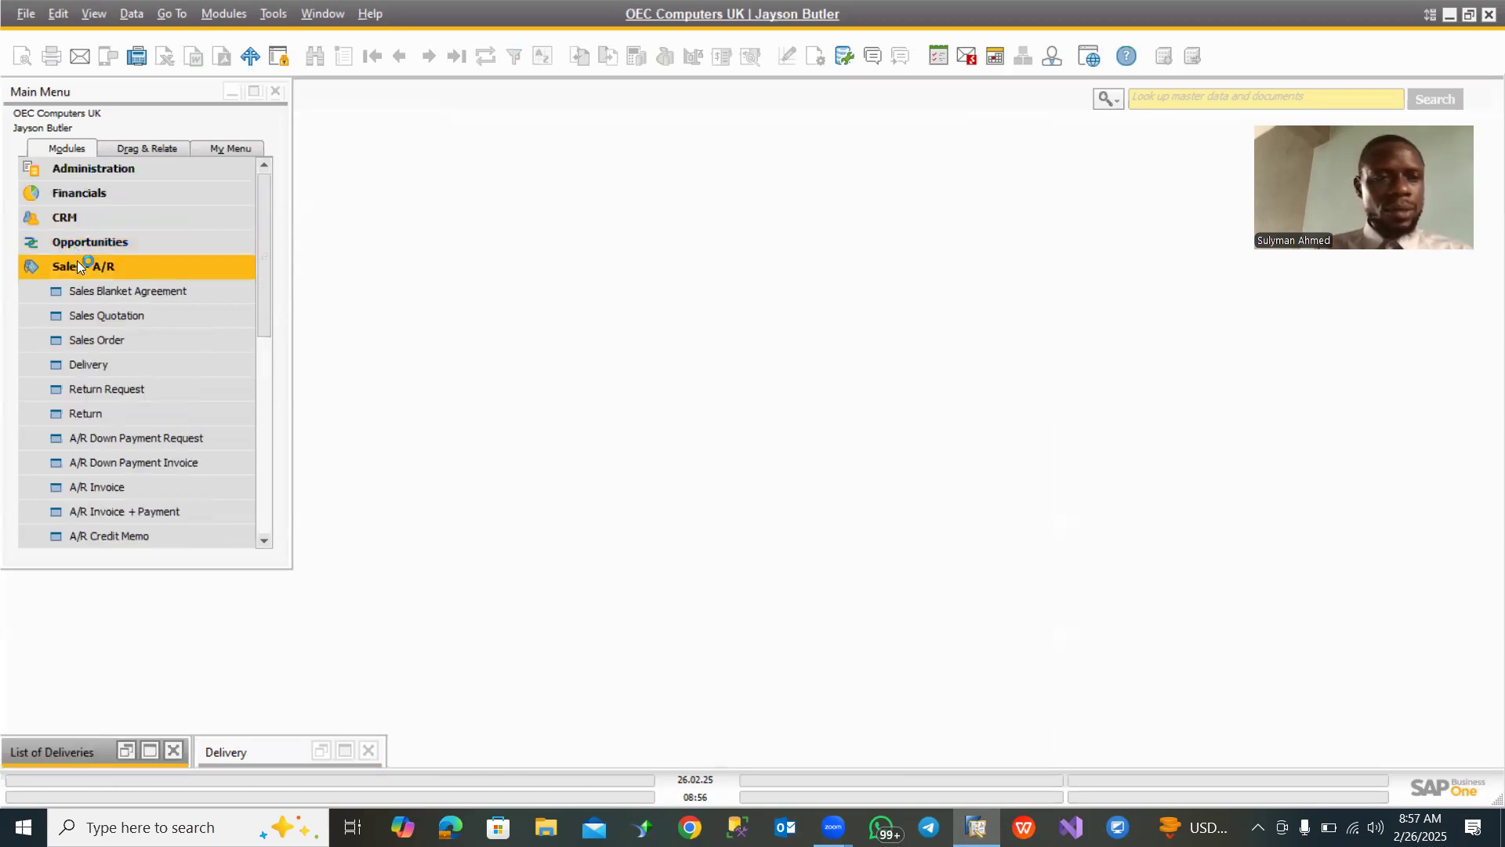
click(76, 263)
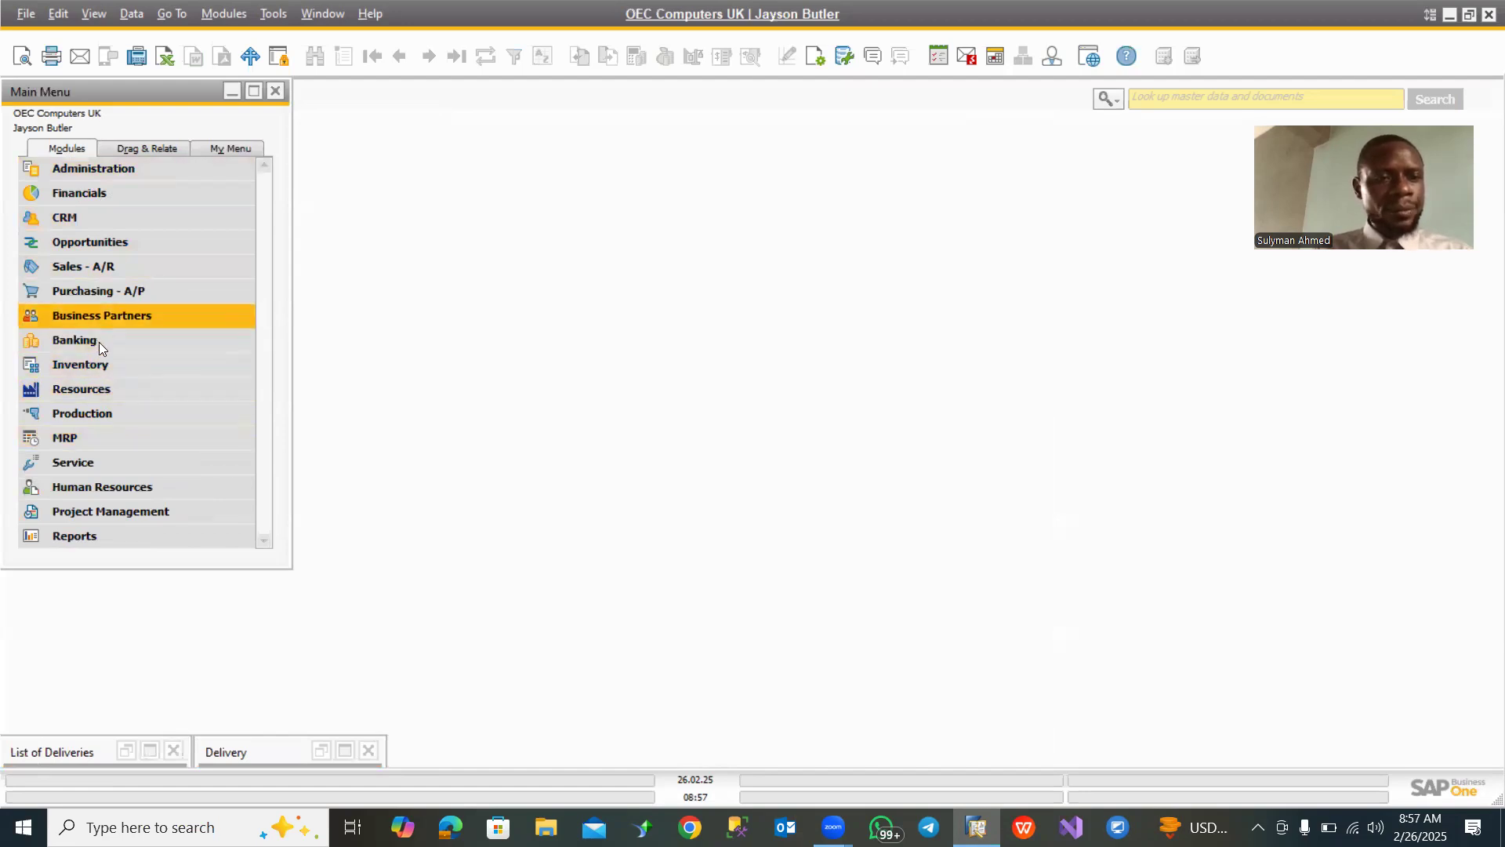
click(127, 266)
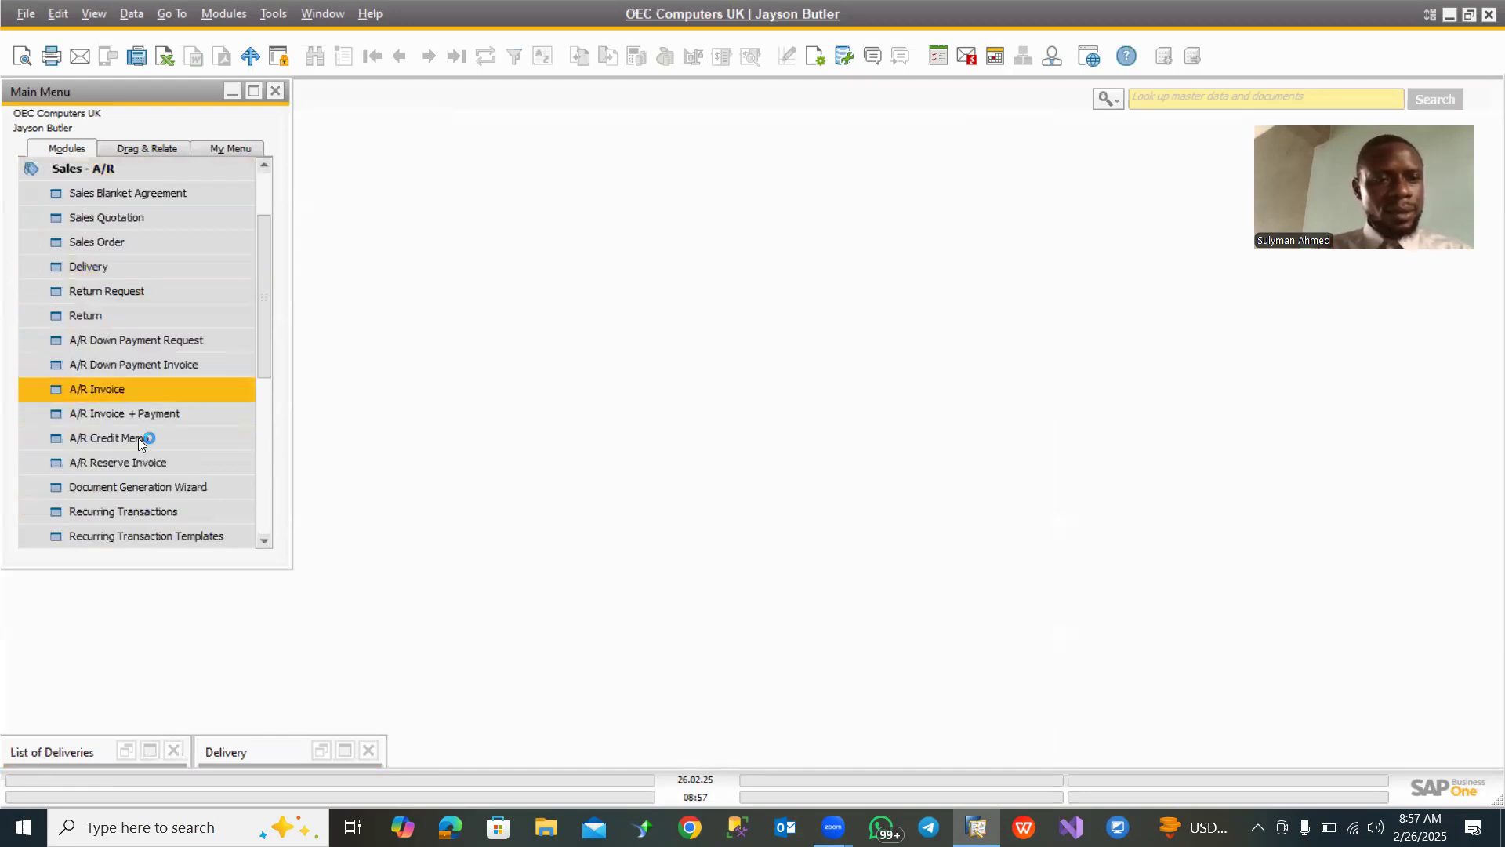
click(129, 480)
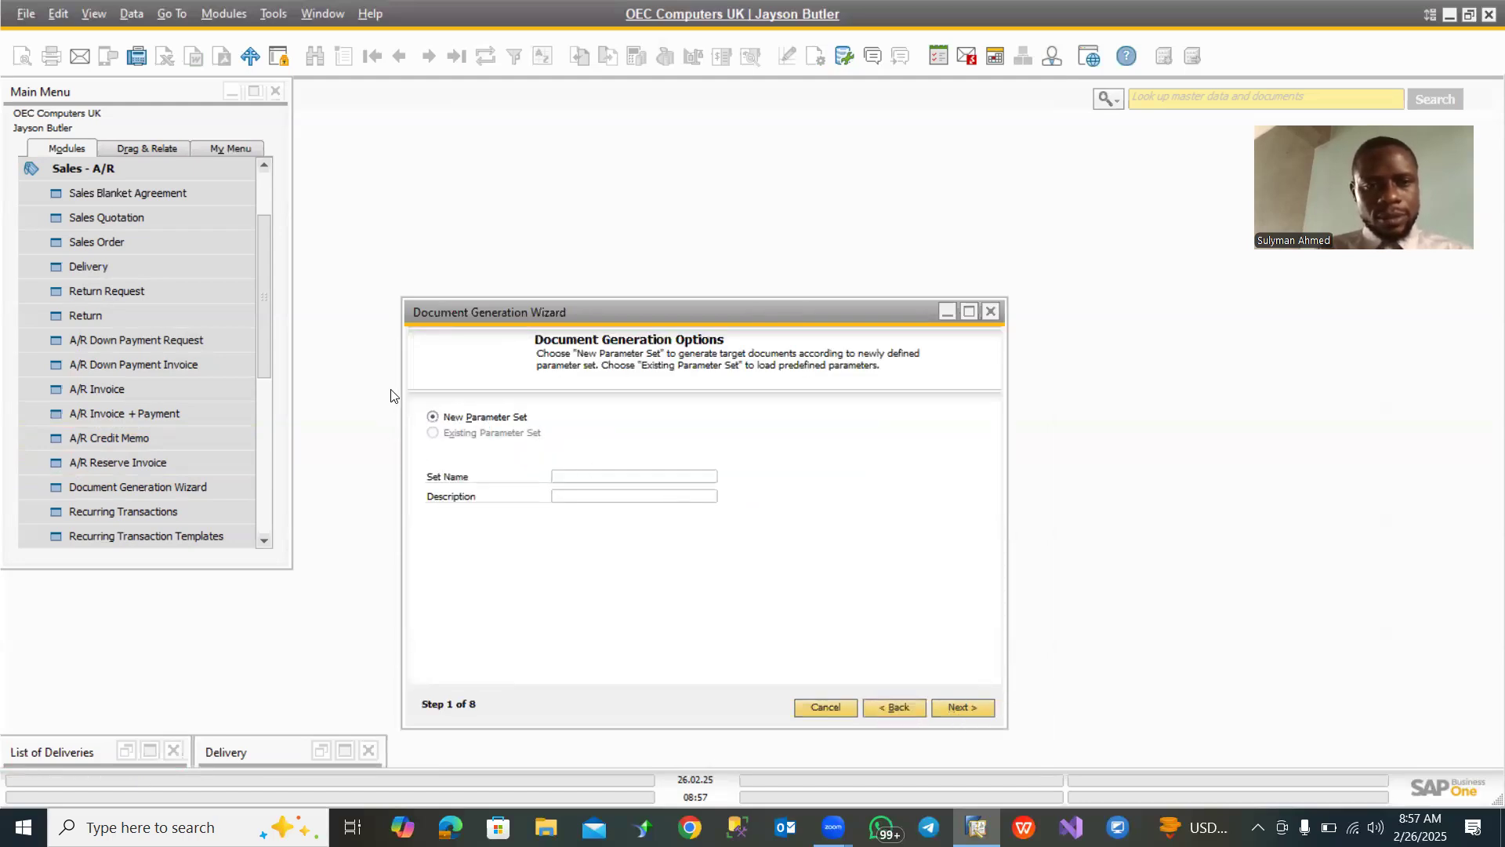
- Enter an invoicing set name and description for the new parameter set and proceed to the target document settings
click(577, 472)
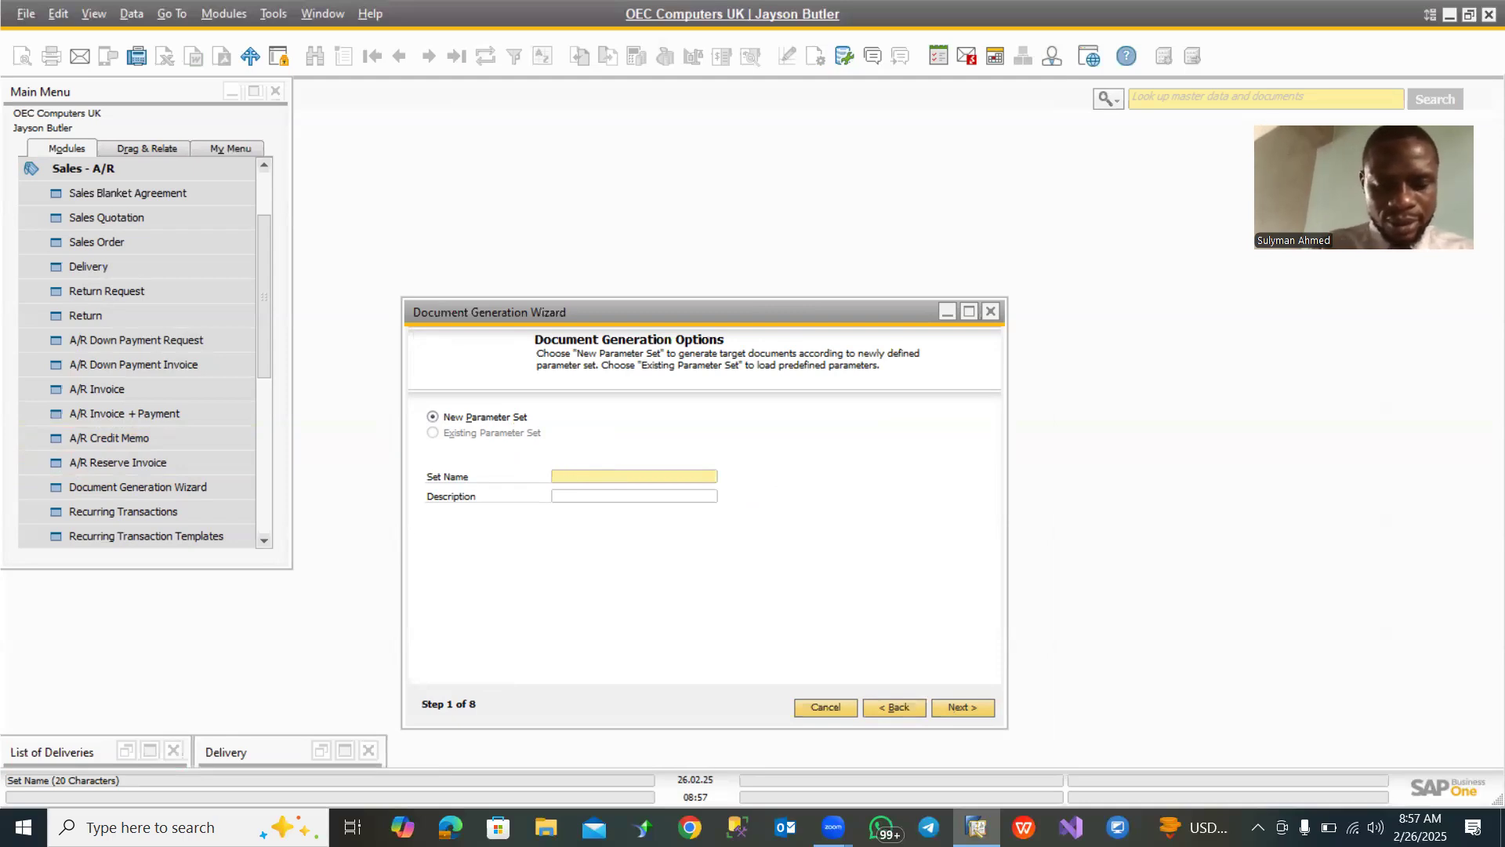
text(Invoicin)
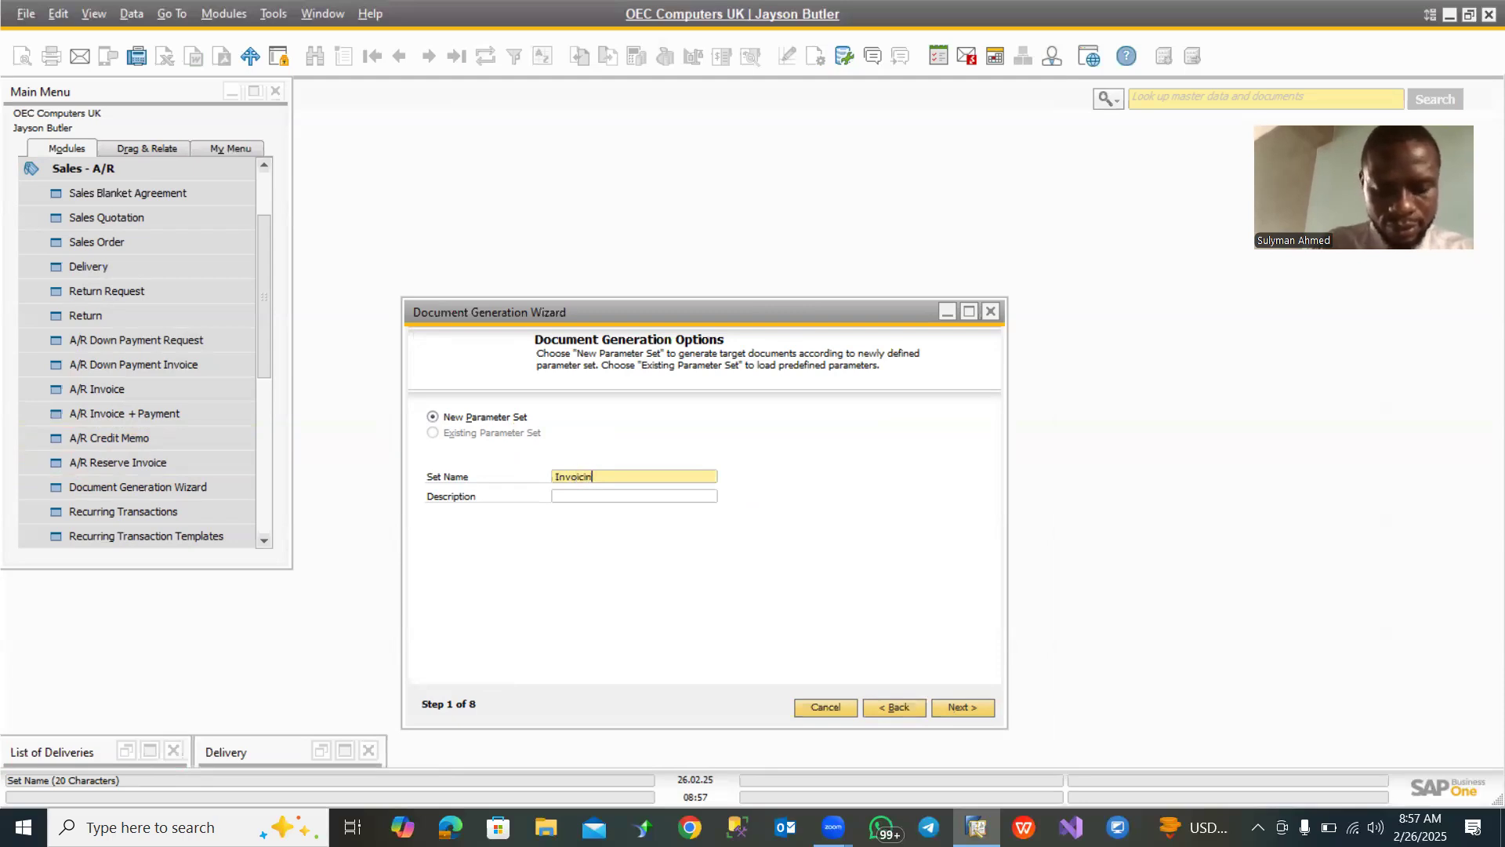
key(Tab)
text(Invoi)
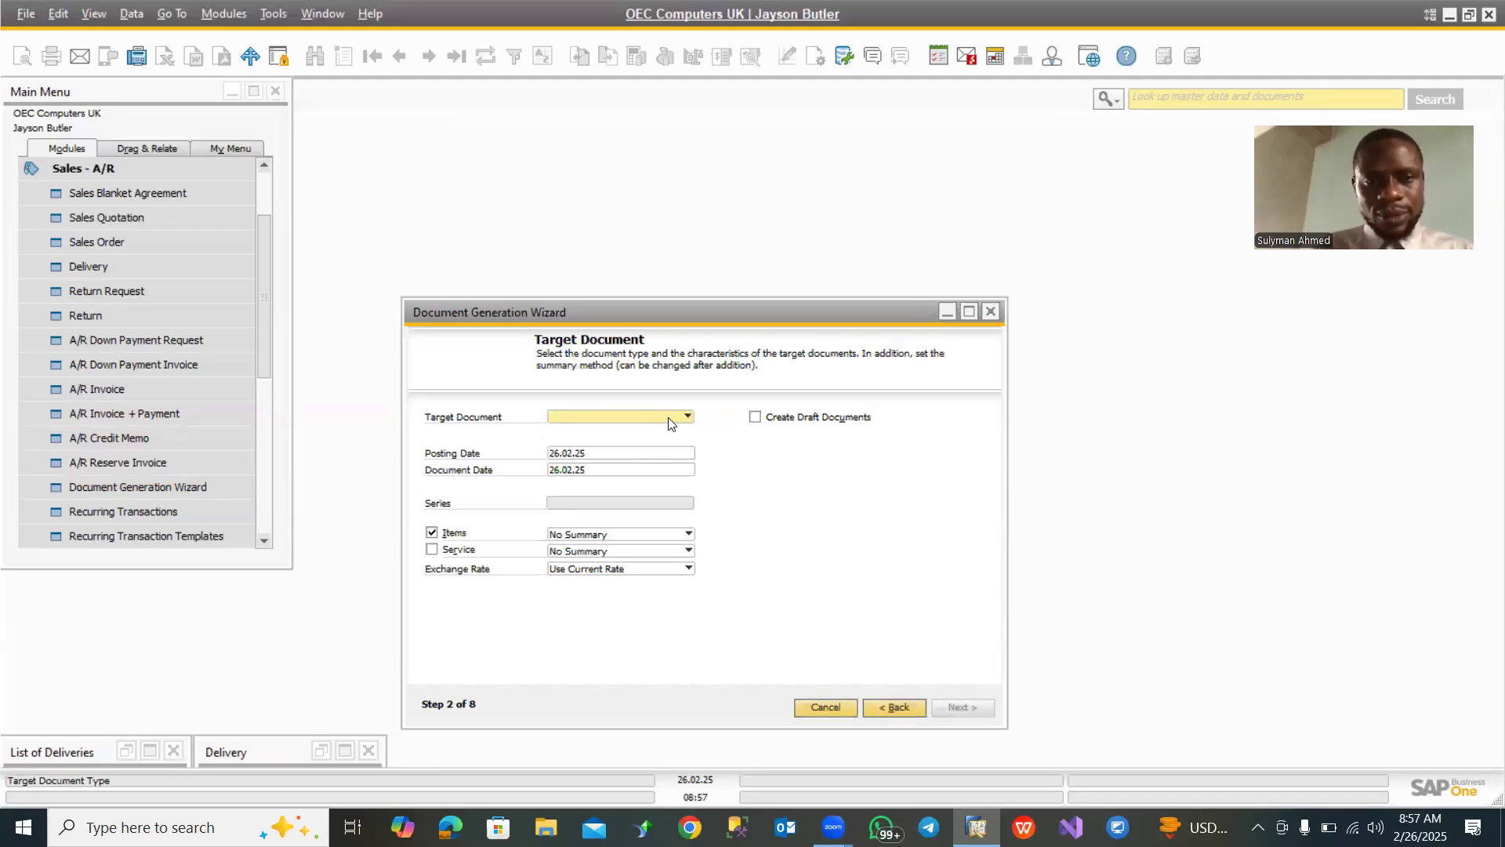
- Set the target document to A/R Invoice and include Deliveries as the base document type
click(668, 417)
click(599, 496)
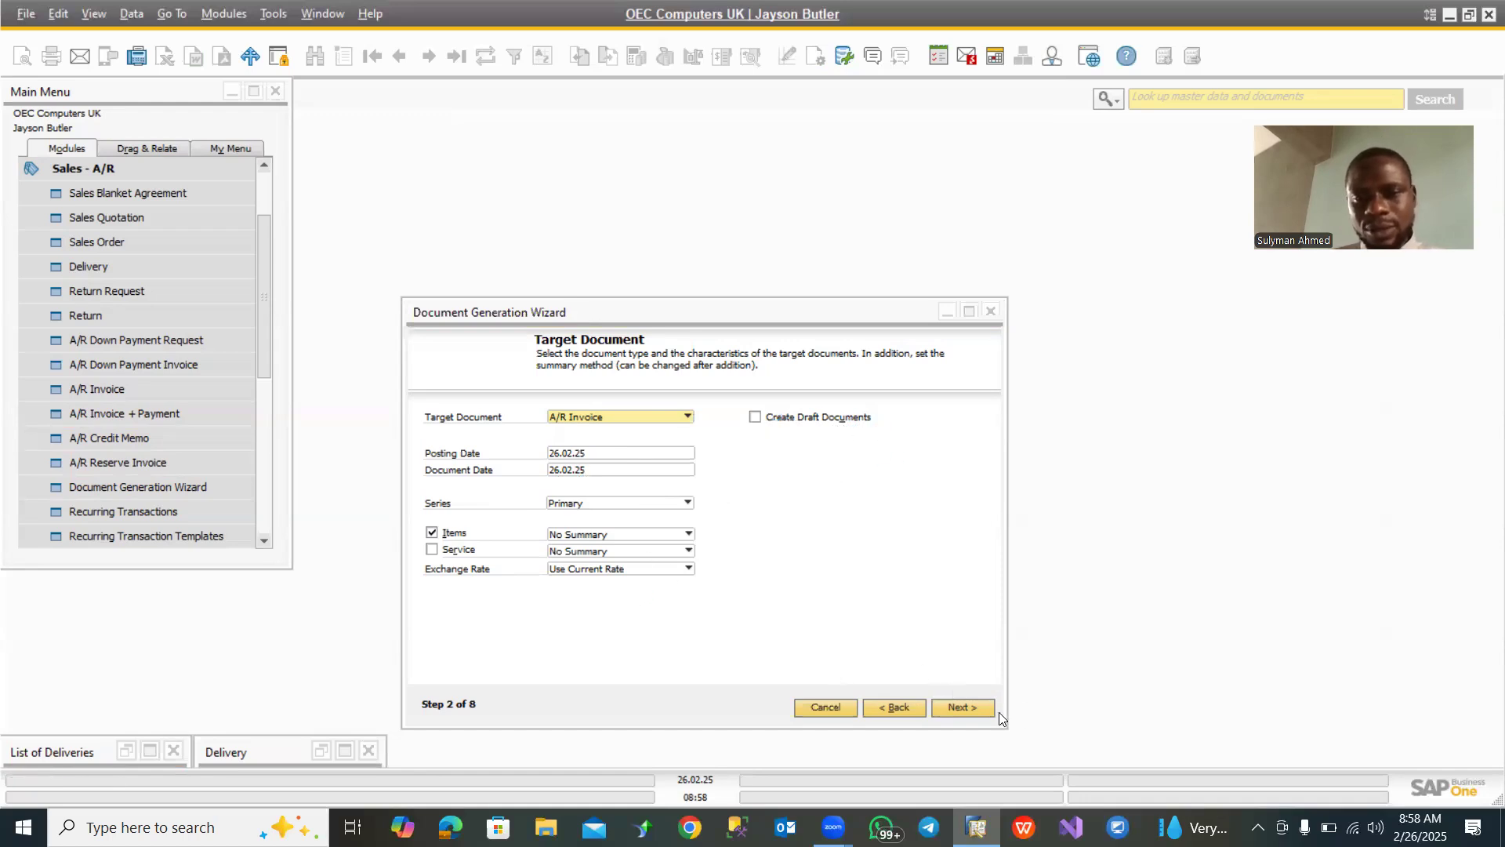
click(959, 706)
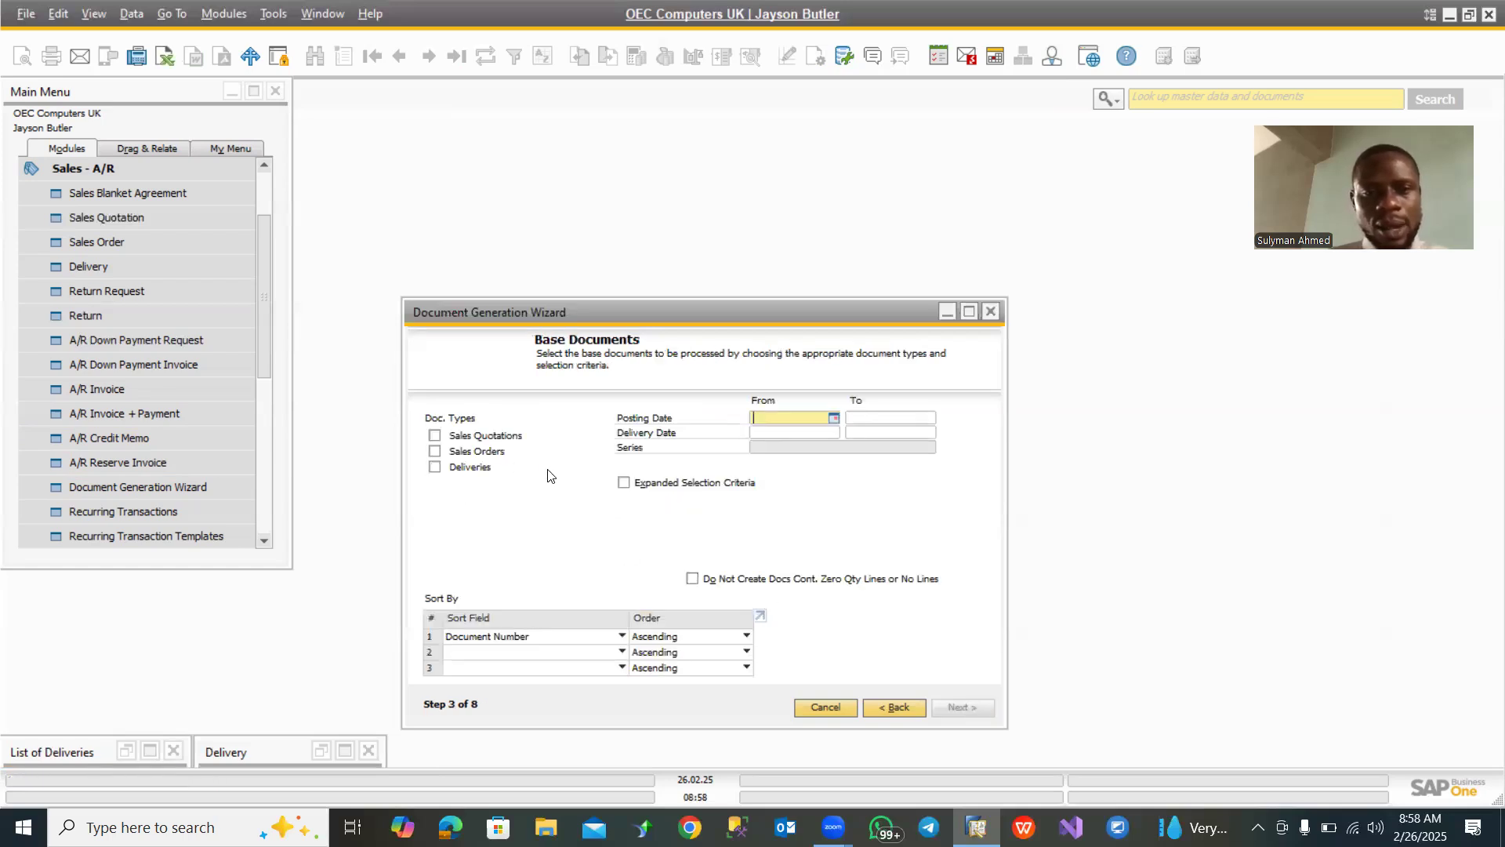
click(435, 468)
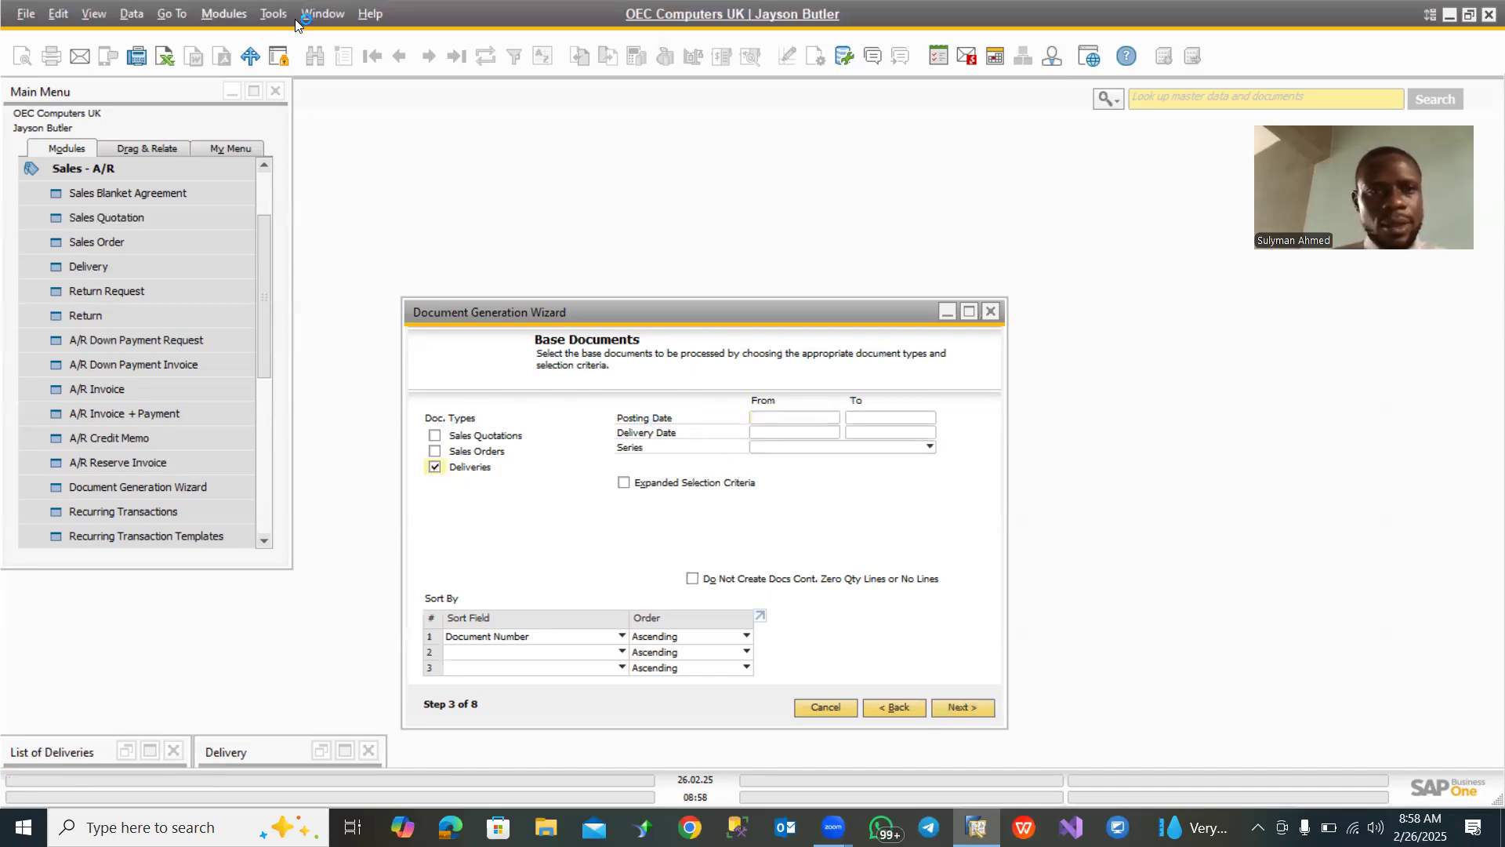
- Review the dates in the list of open deliveries down to its last entries, and return to the wizard's base document criteria
click(324, 14)
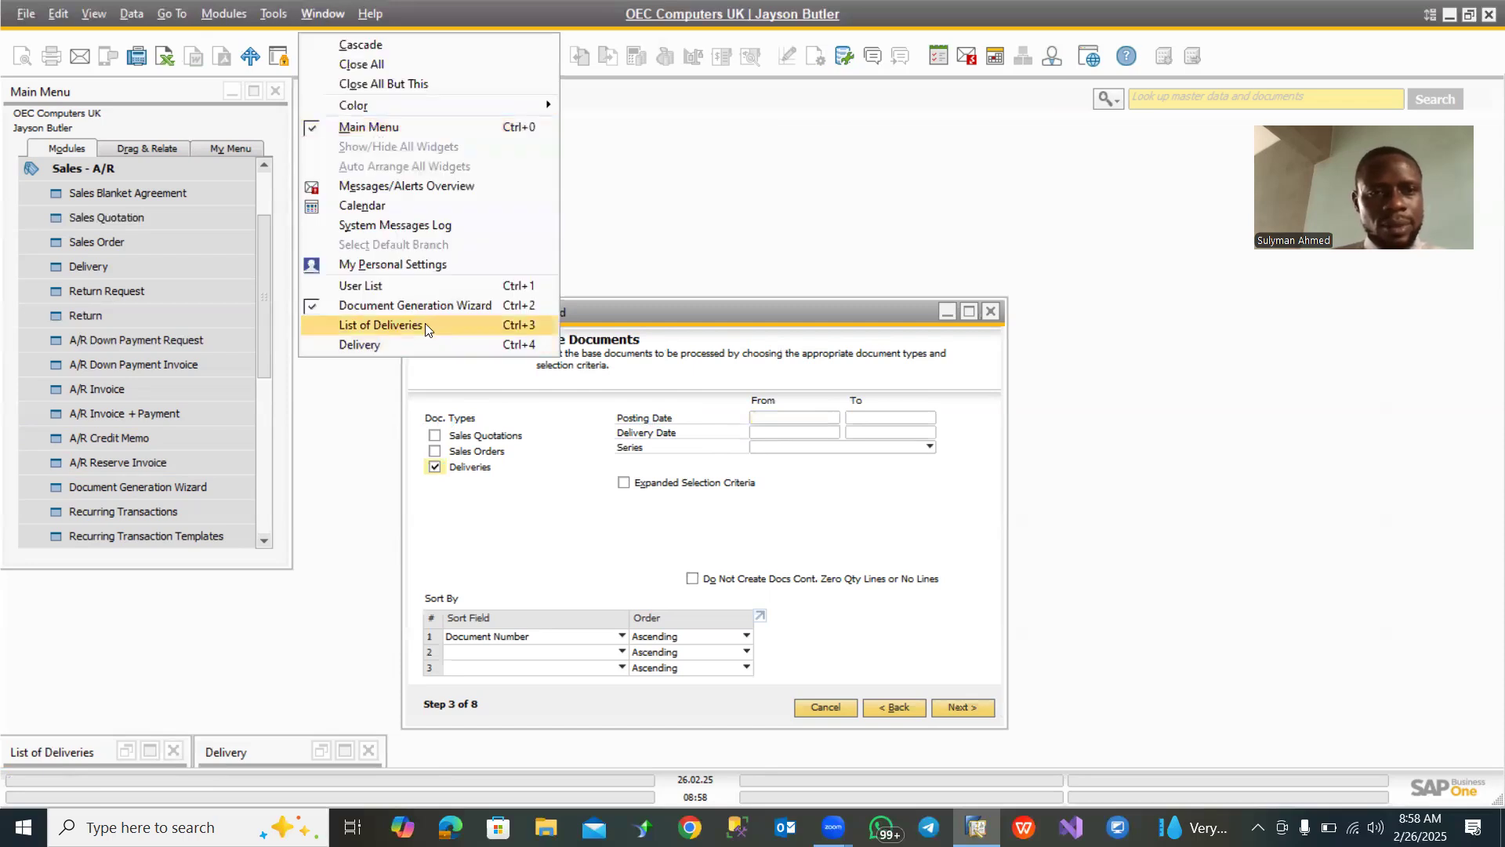
click(404, 323)
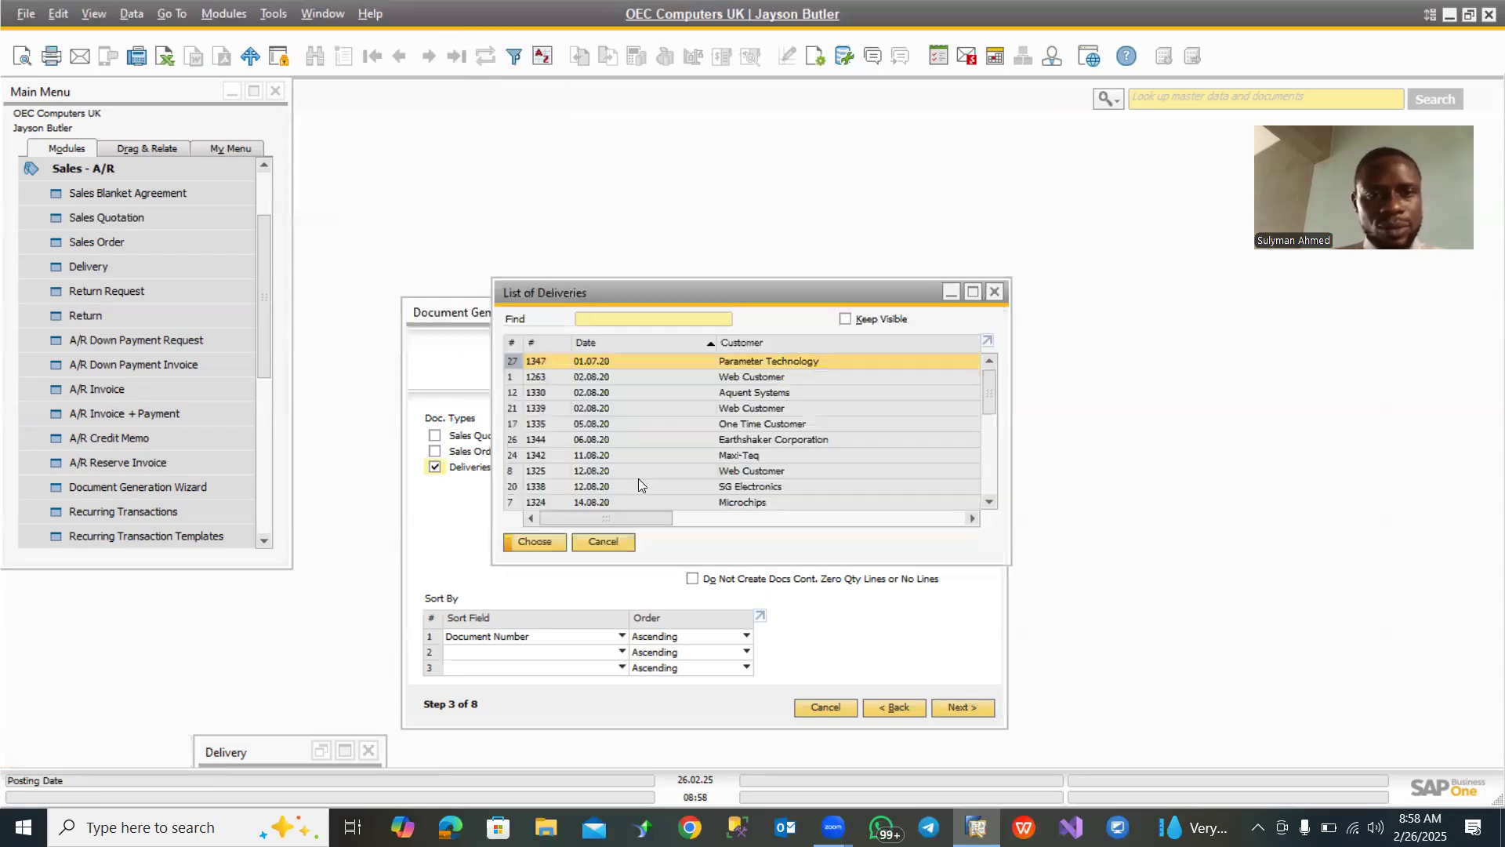
click(969, 296)
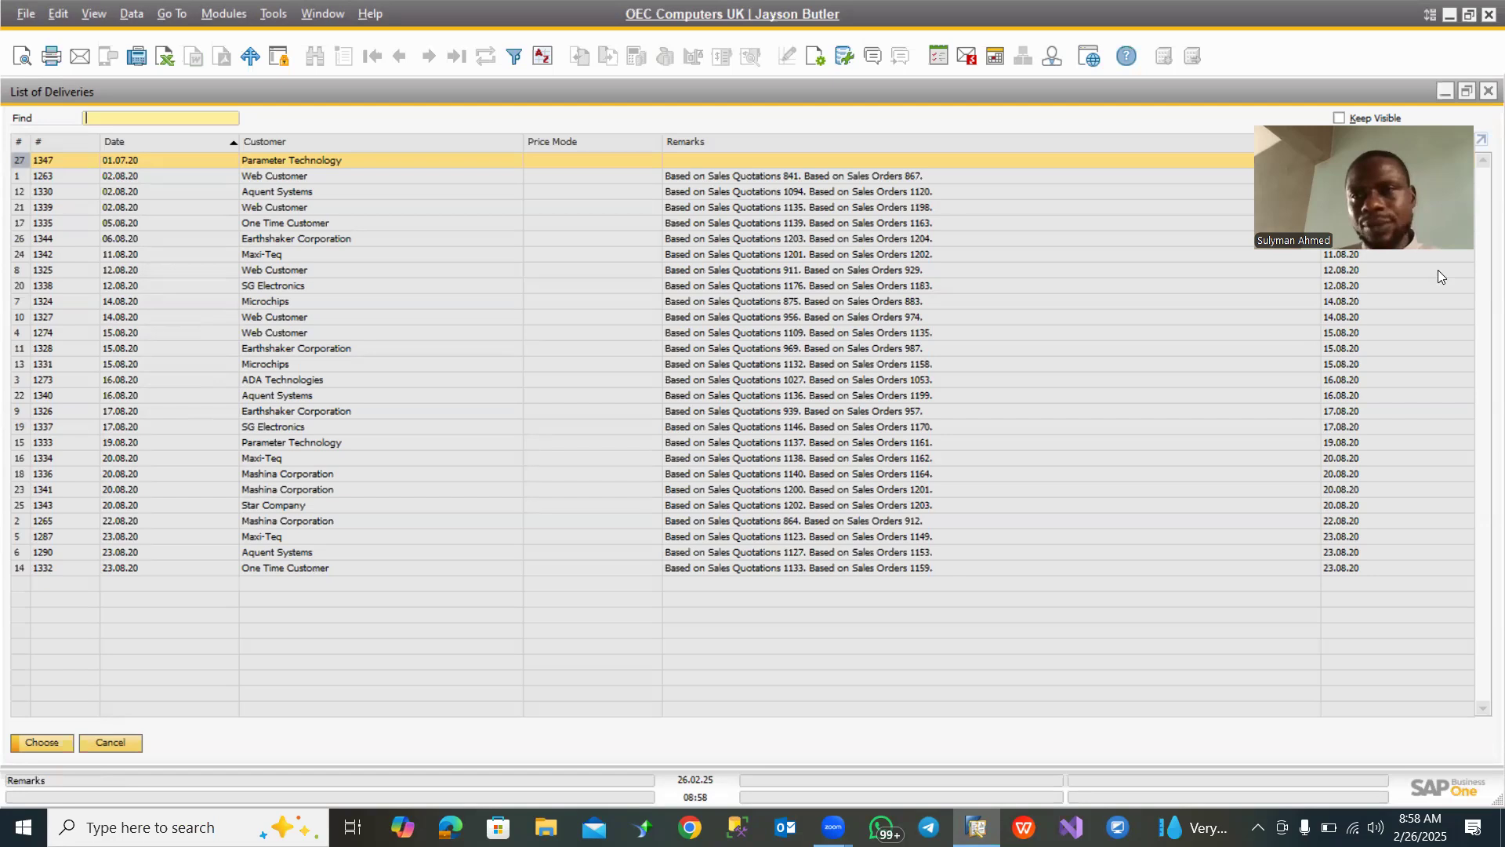
click(1445, 91)
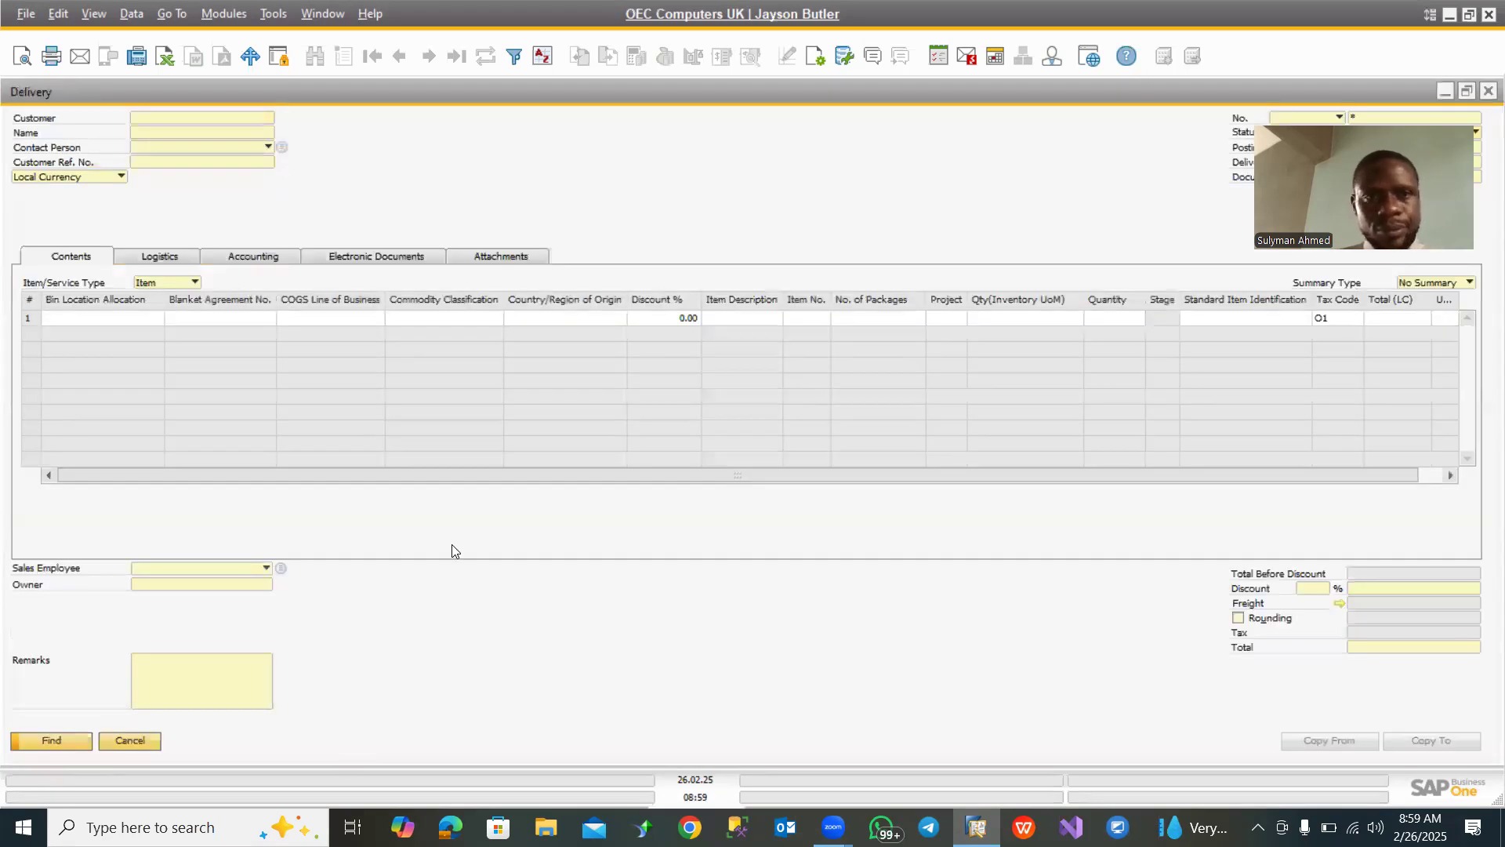
click(322, 13)
click(396, 325)
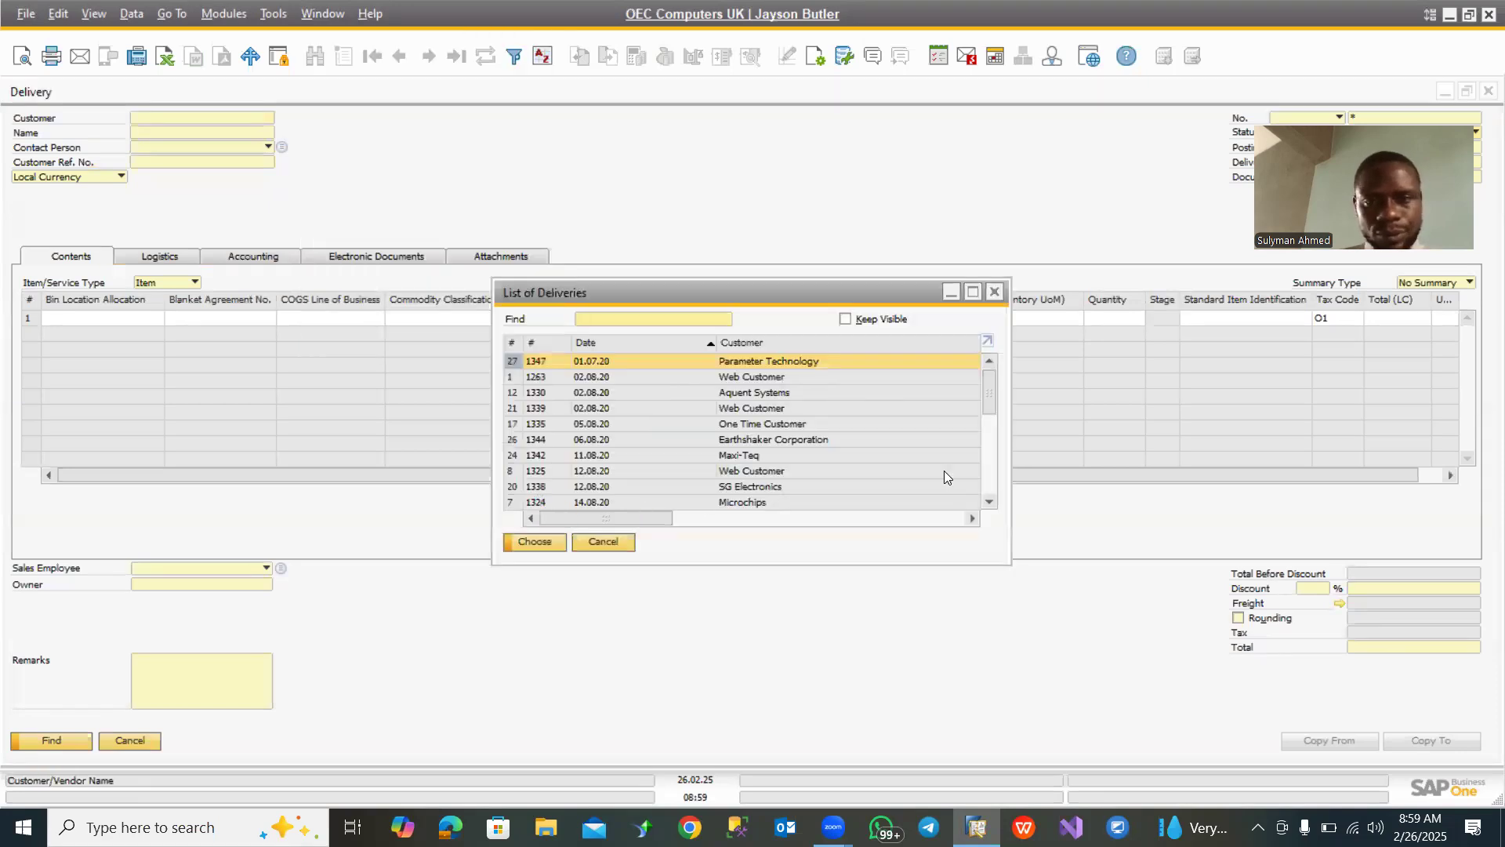
drag(991, 398, 991, 484)
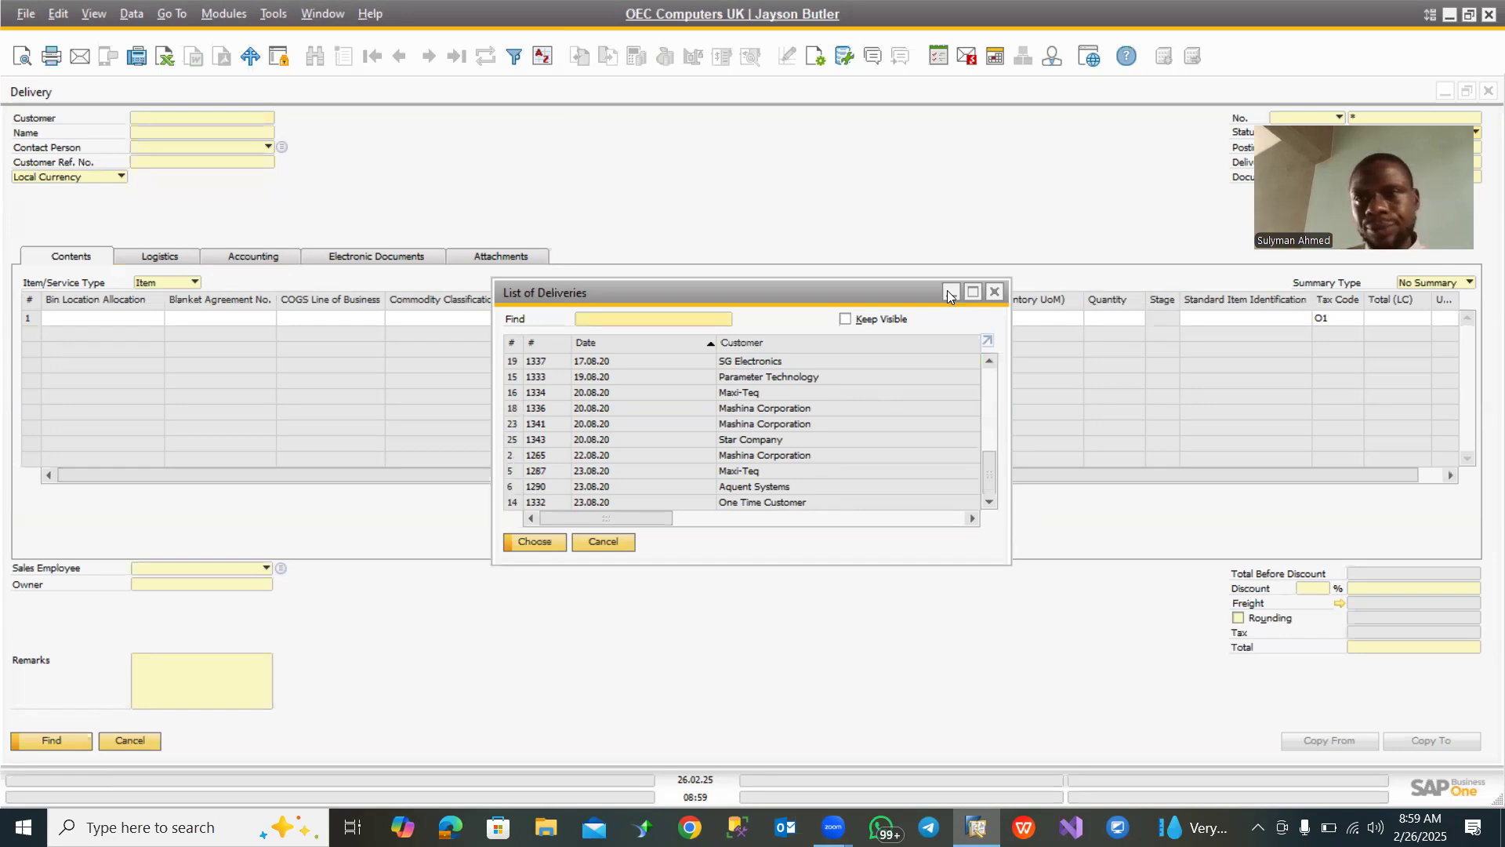
click(1445, 92)
click(1444, 91)
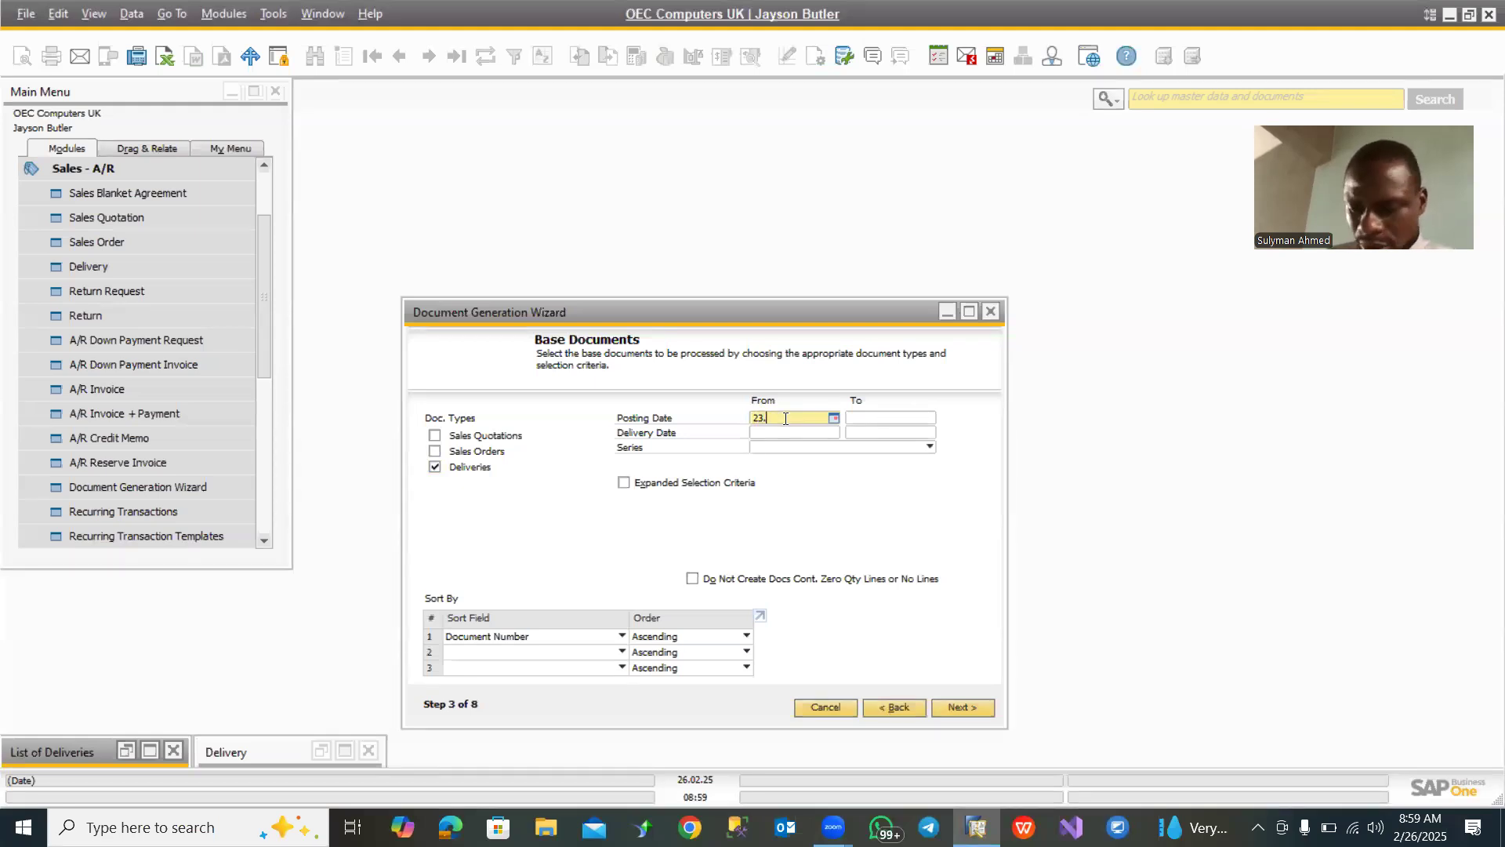
- Set the base documents' posting date range from 23.08.20 to 26.02.25
text(08.20)
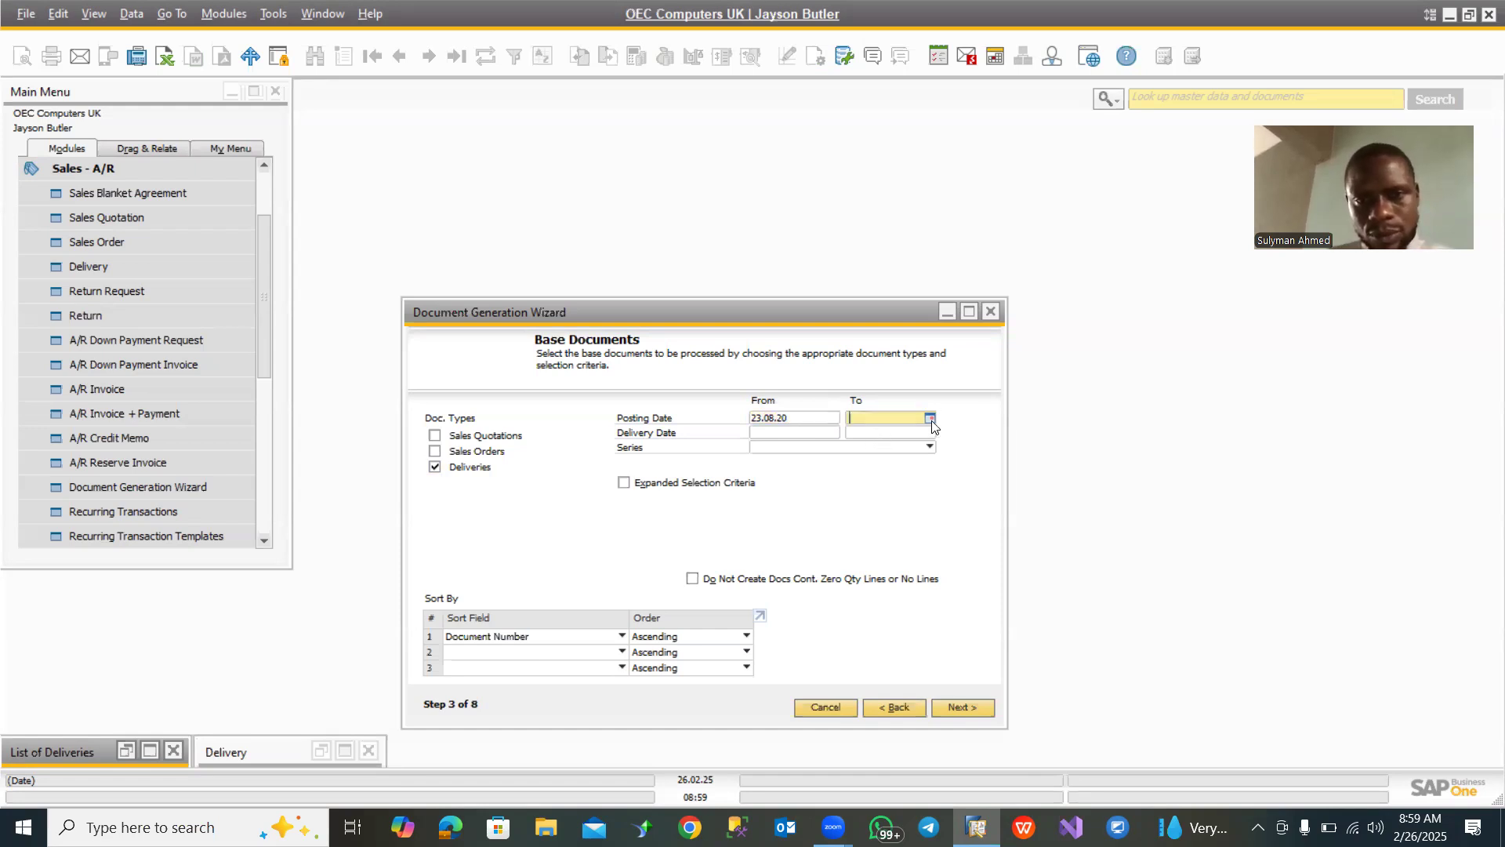
click(930, 423)
click(930, 418)
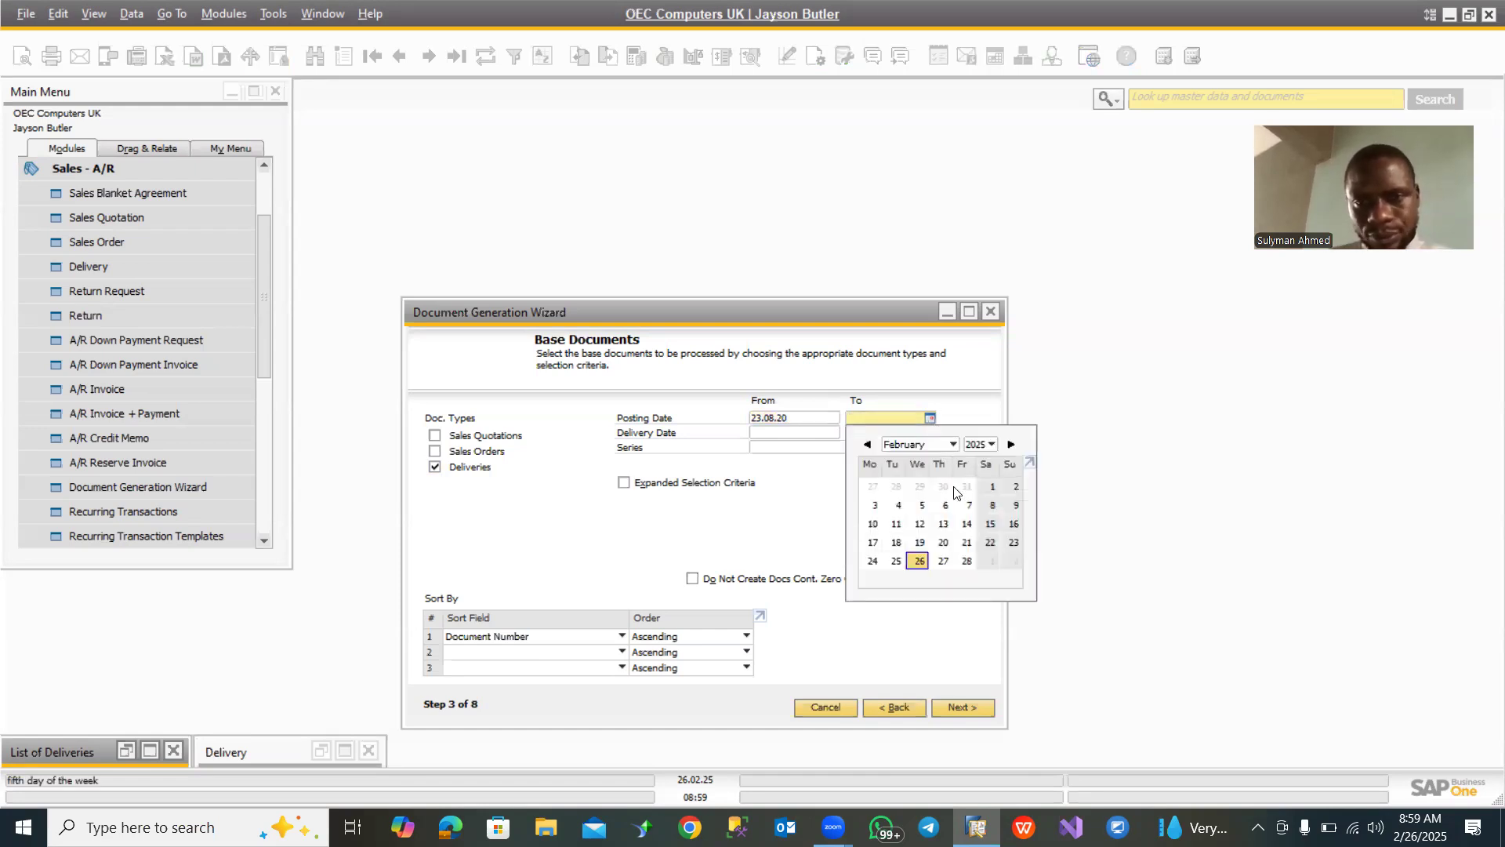
click(919, 561)
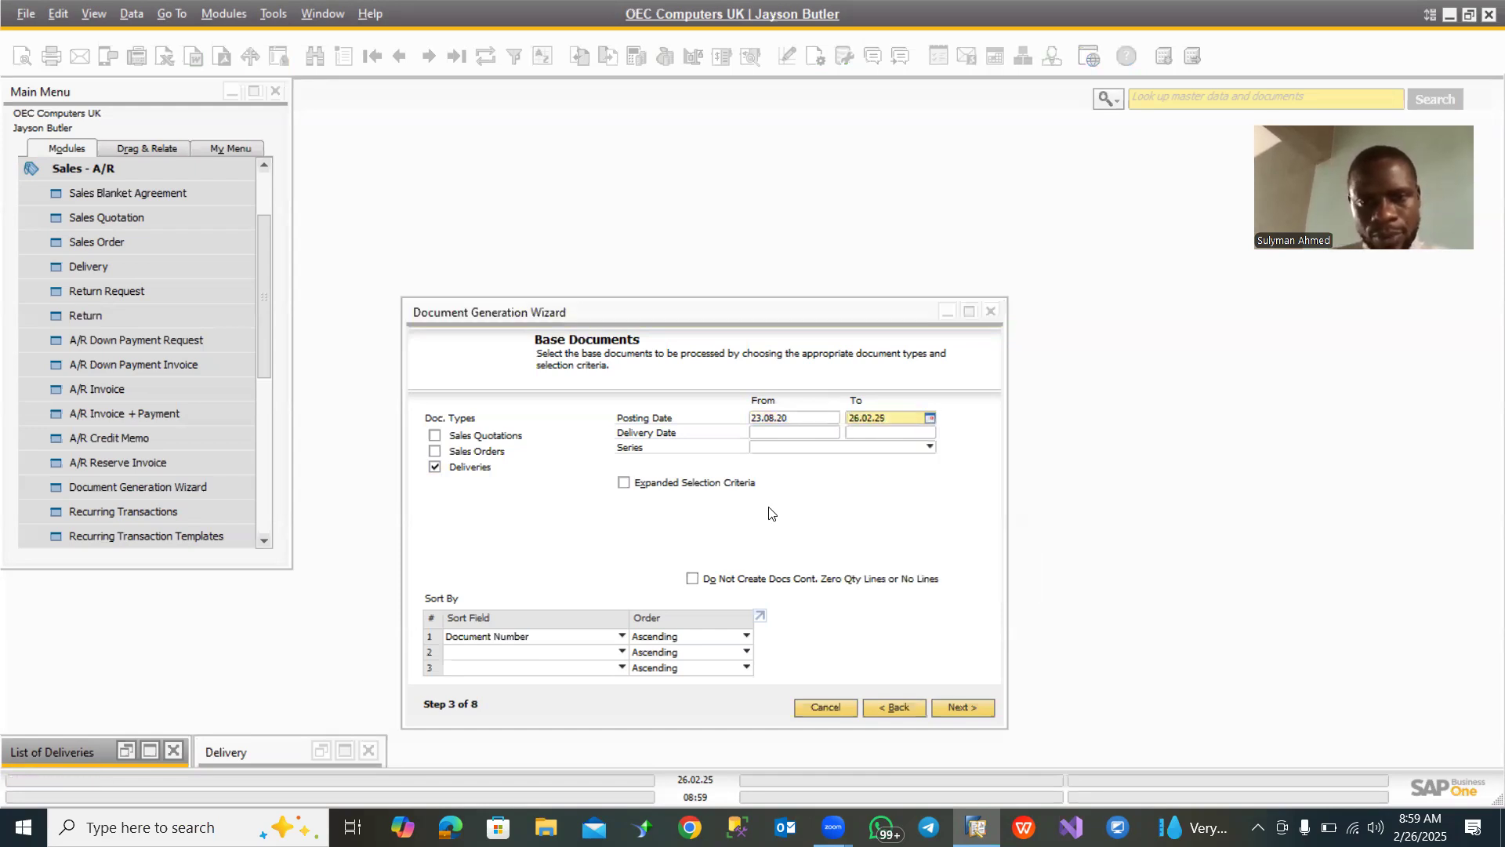
- Set the base documents' delivery date range from 23.08.20 to 26.02.25 and the series to Primary
click(767, 413)
key(ctrl+c)
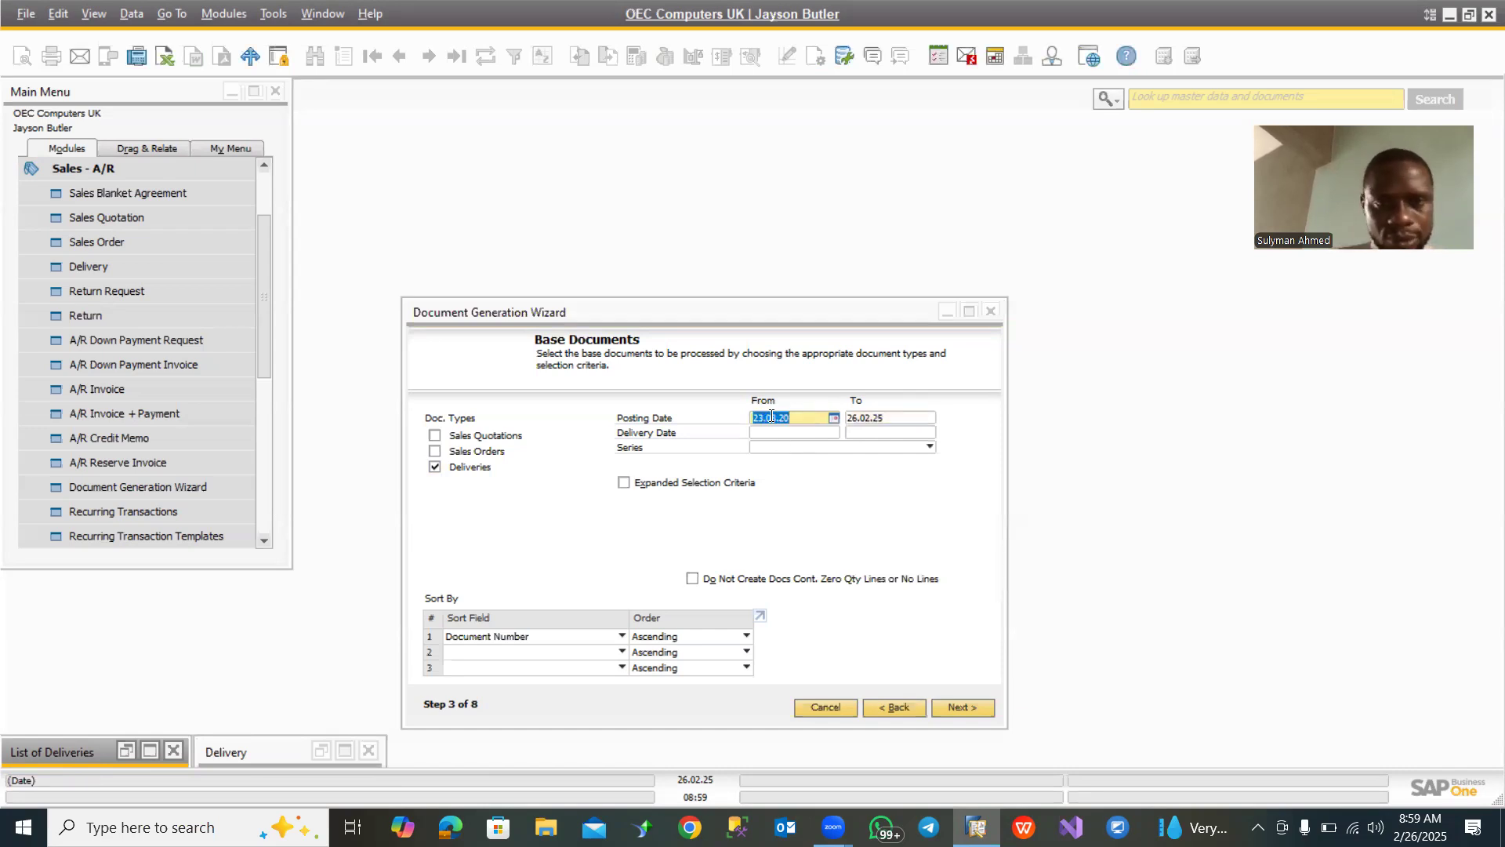
click(782, 446)
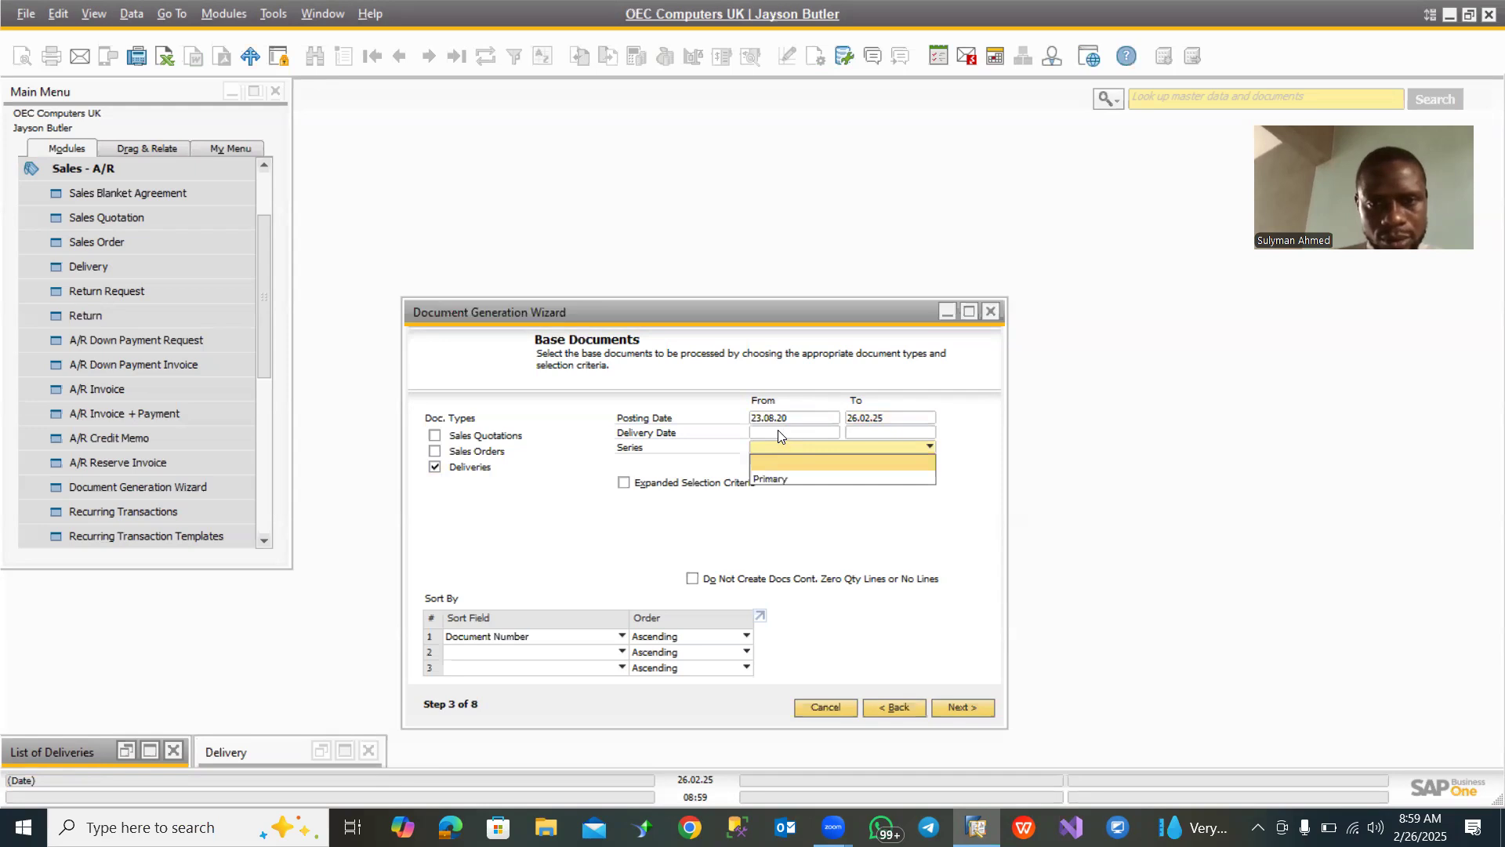
click(779, 430)
key(ctrl+v)
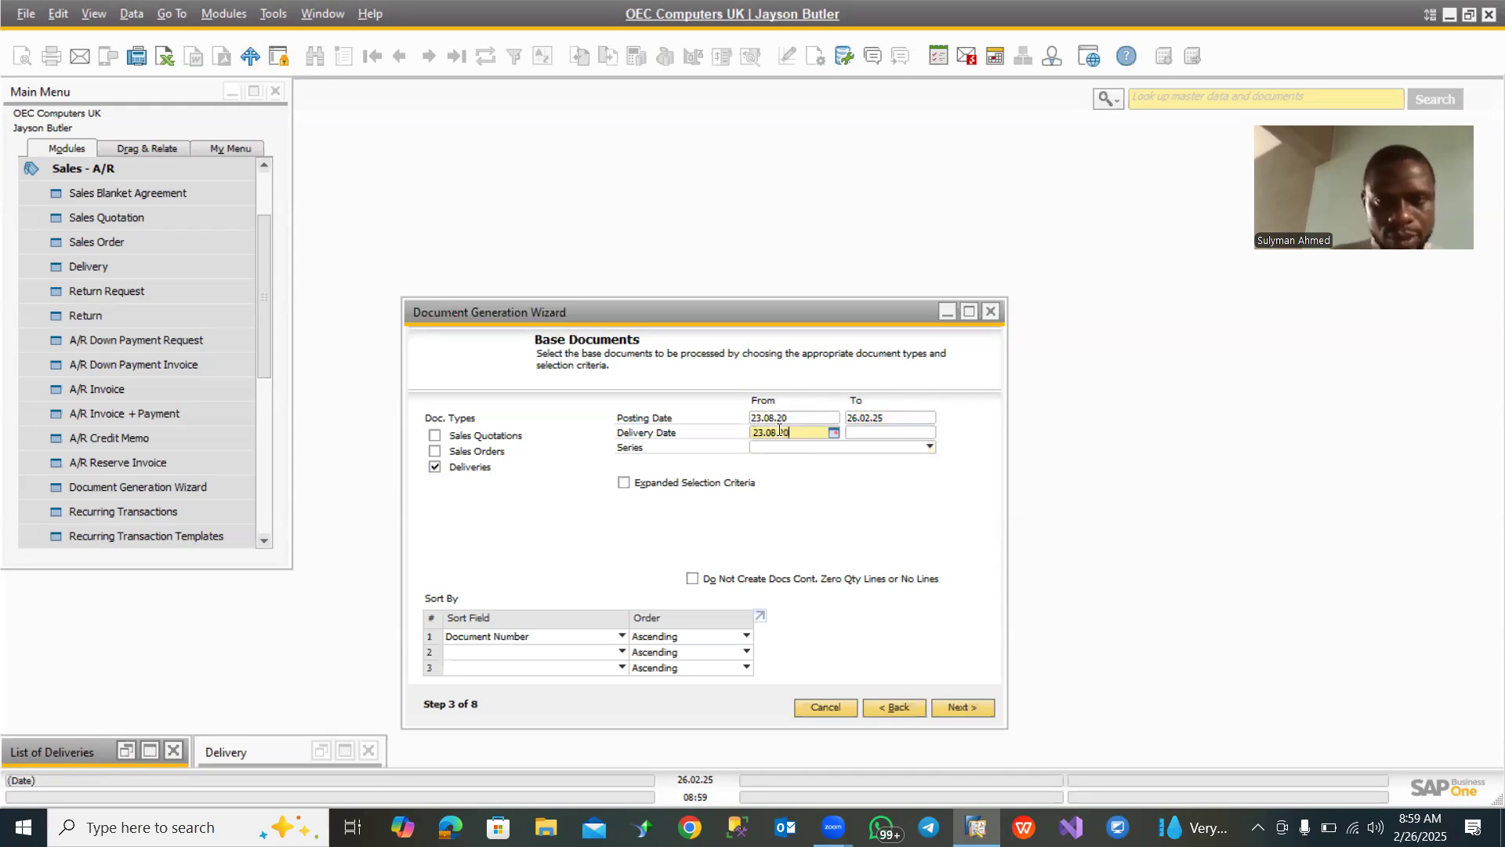
click(902, 434)
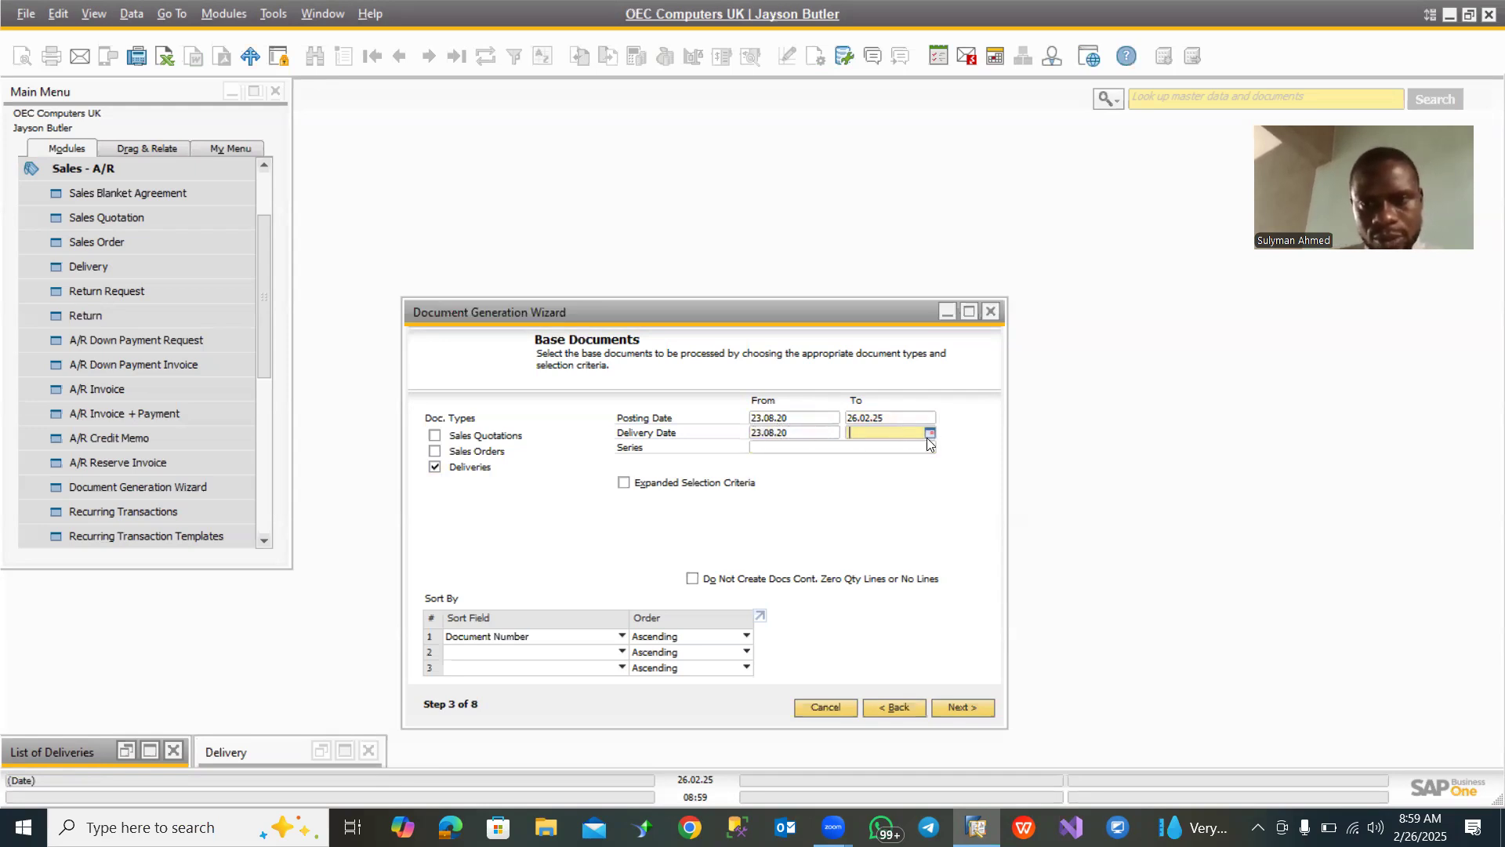
click(930, 433)
click(920, 576)
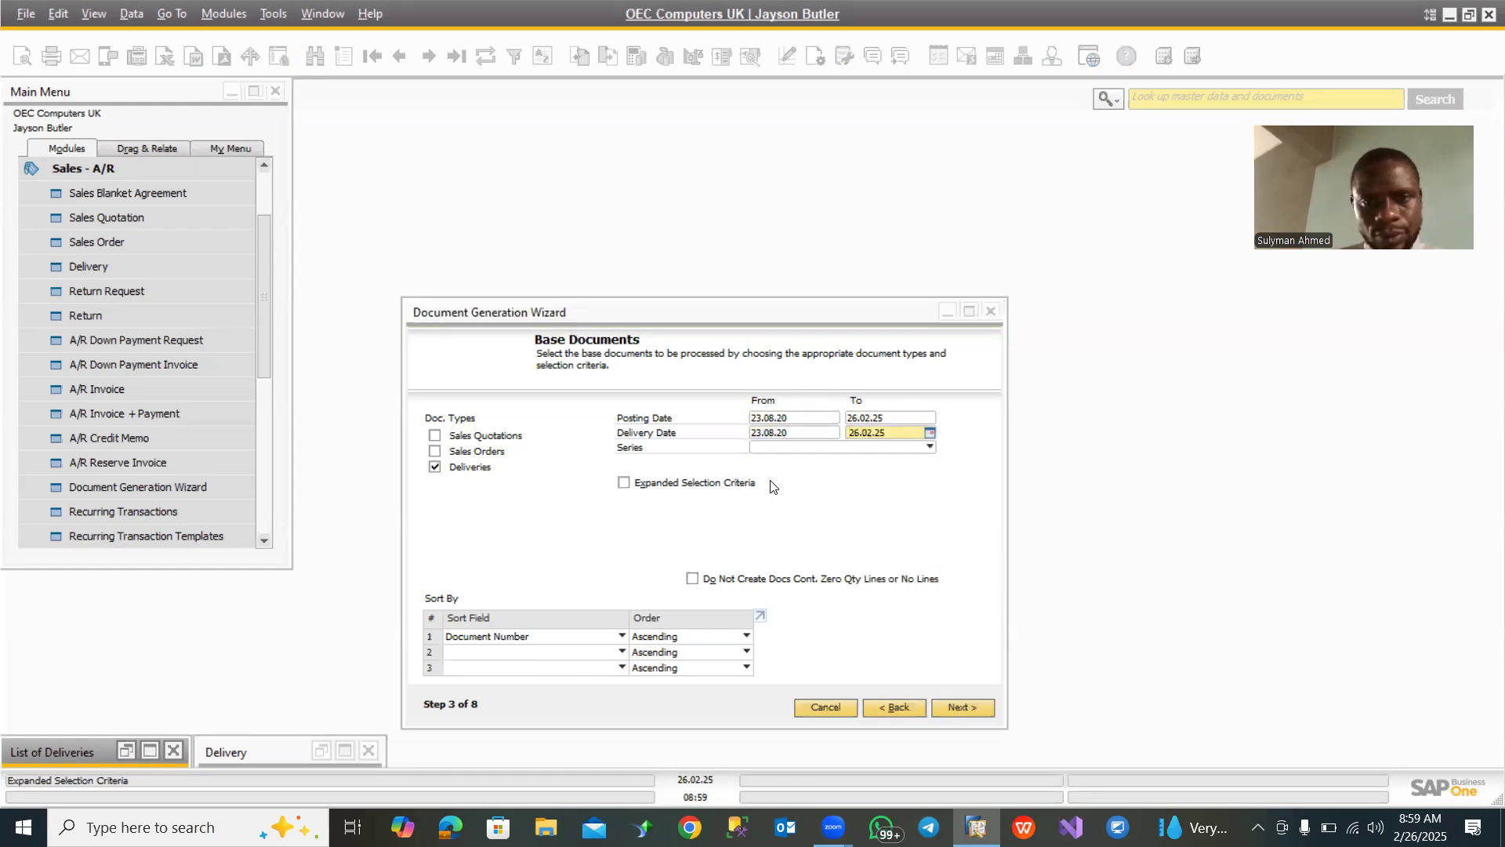
click(863, 445)
click(813, 476)
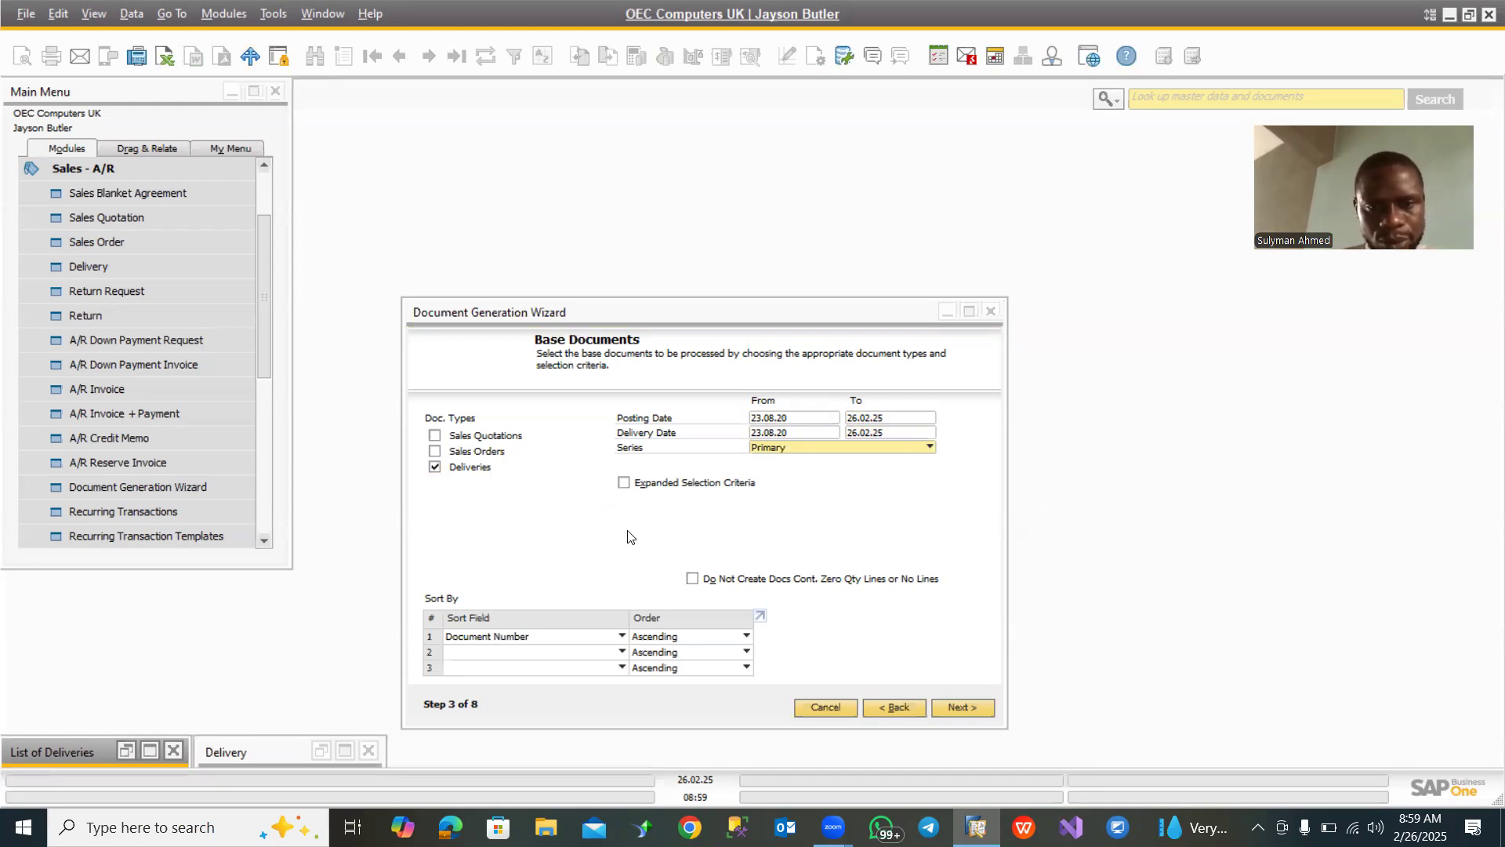
- Examine the fields offered for the expanded selection criteria and for sorting the base documents
click(624, 483)
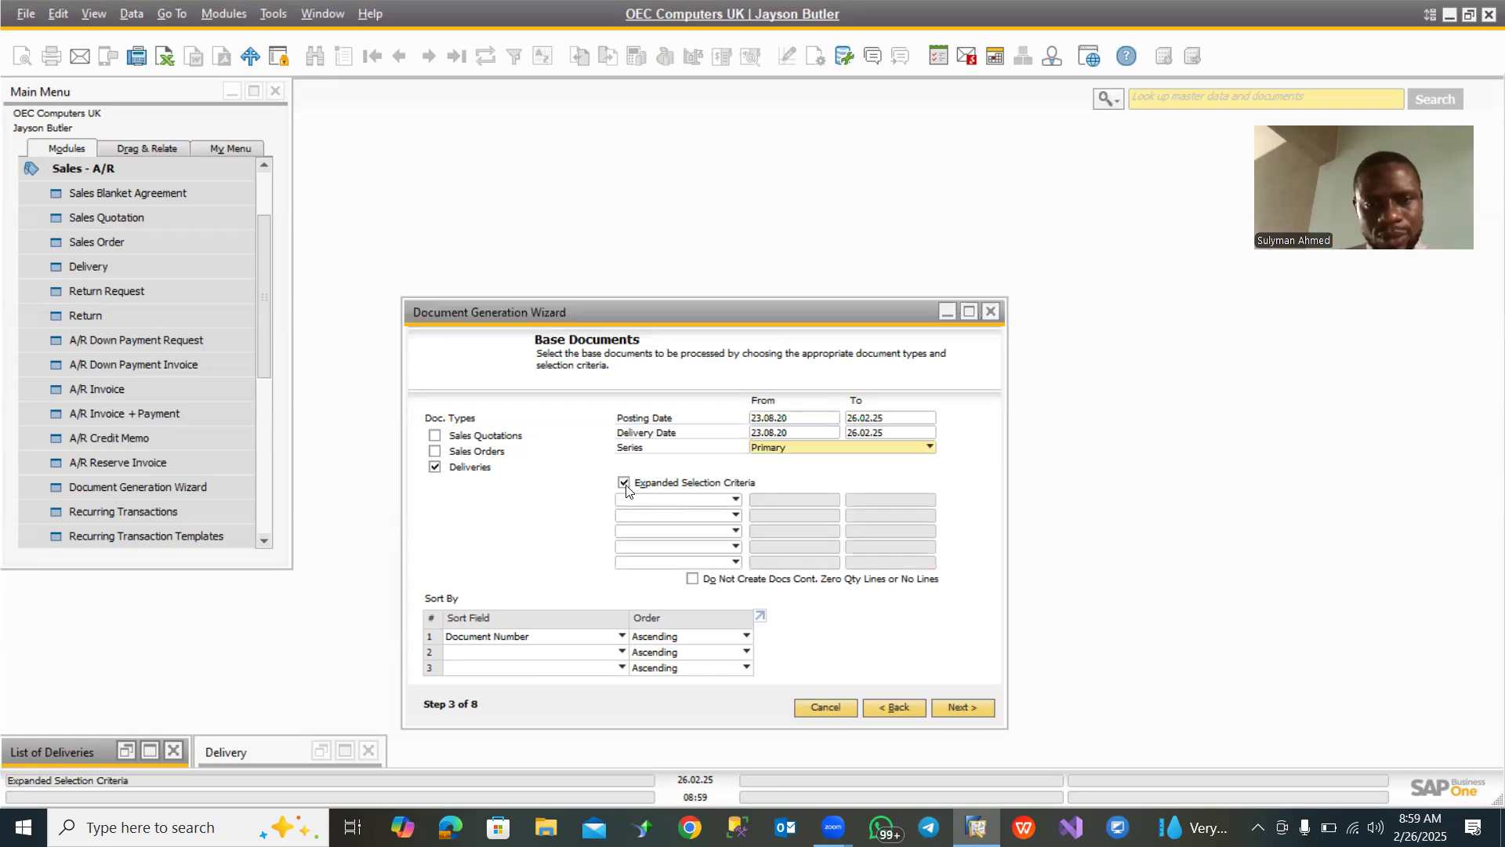
click(686, 504)
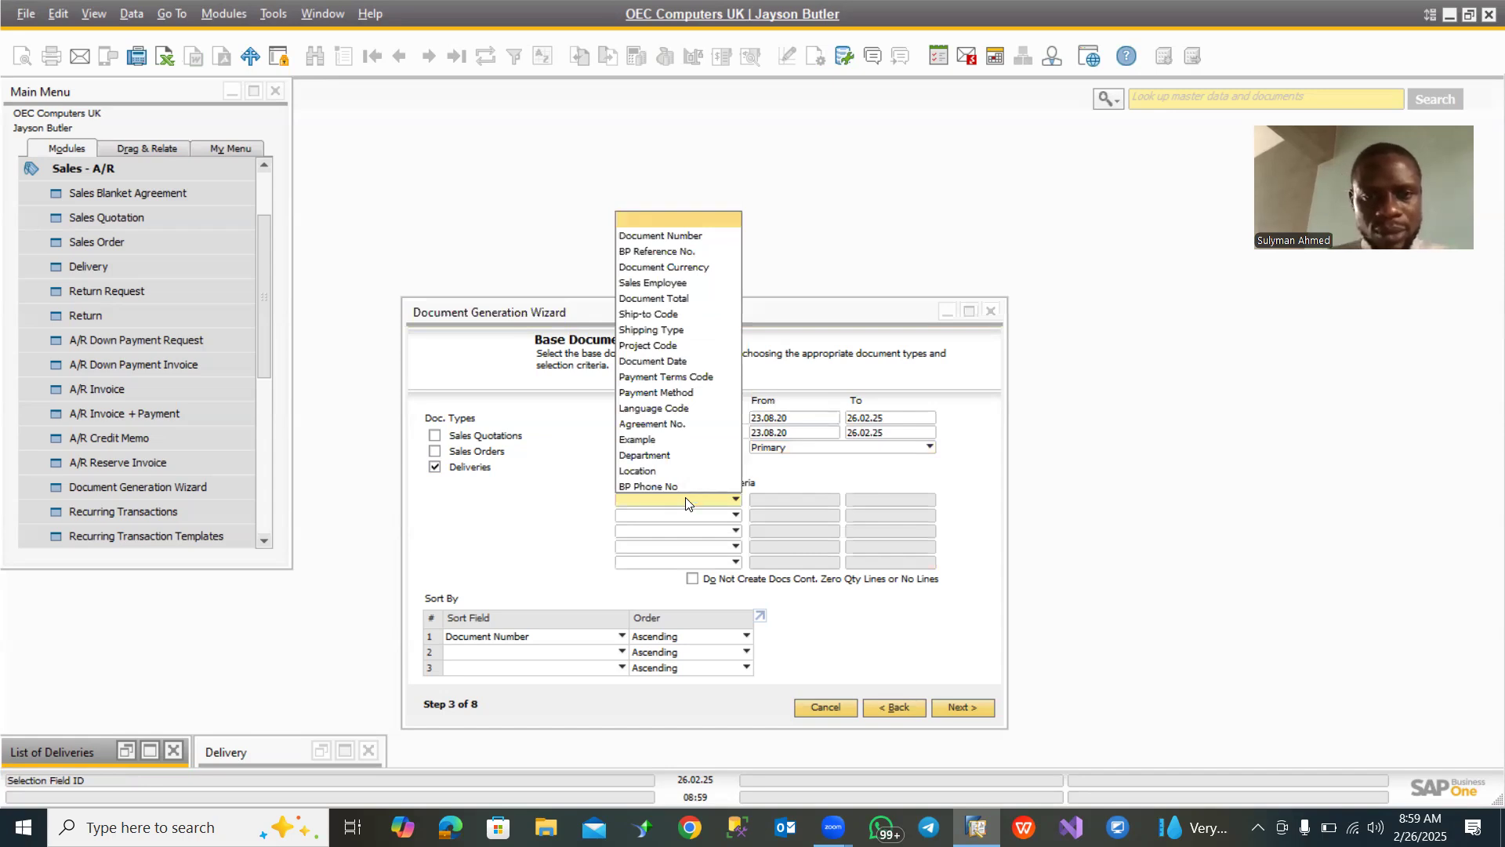
click(624, 483)
click(624, 483)
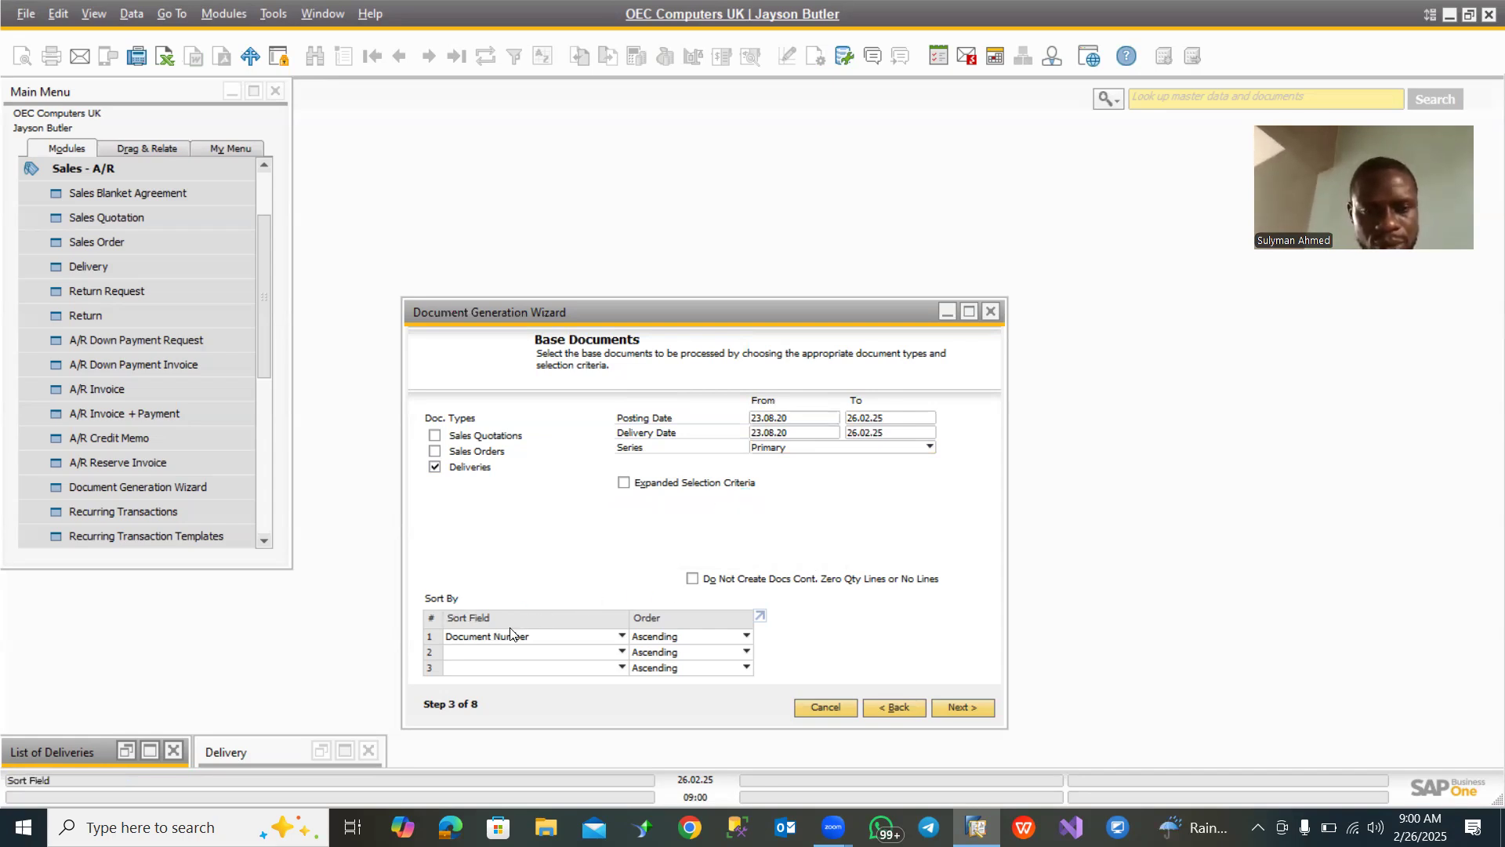
click(586, 642)
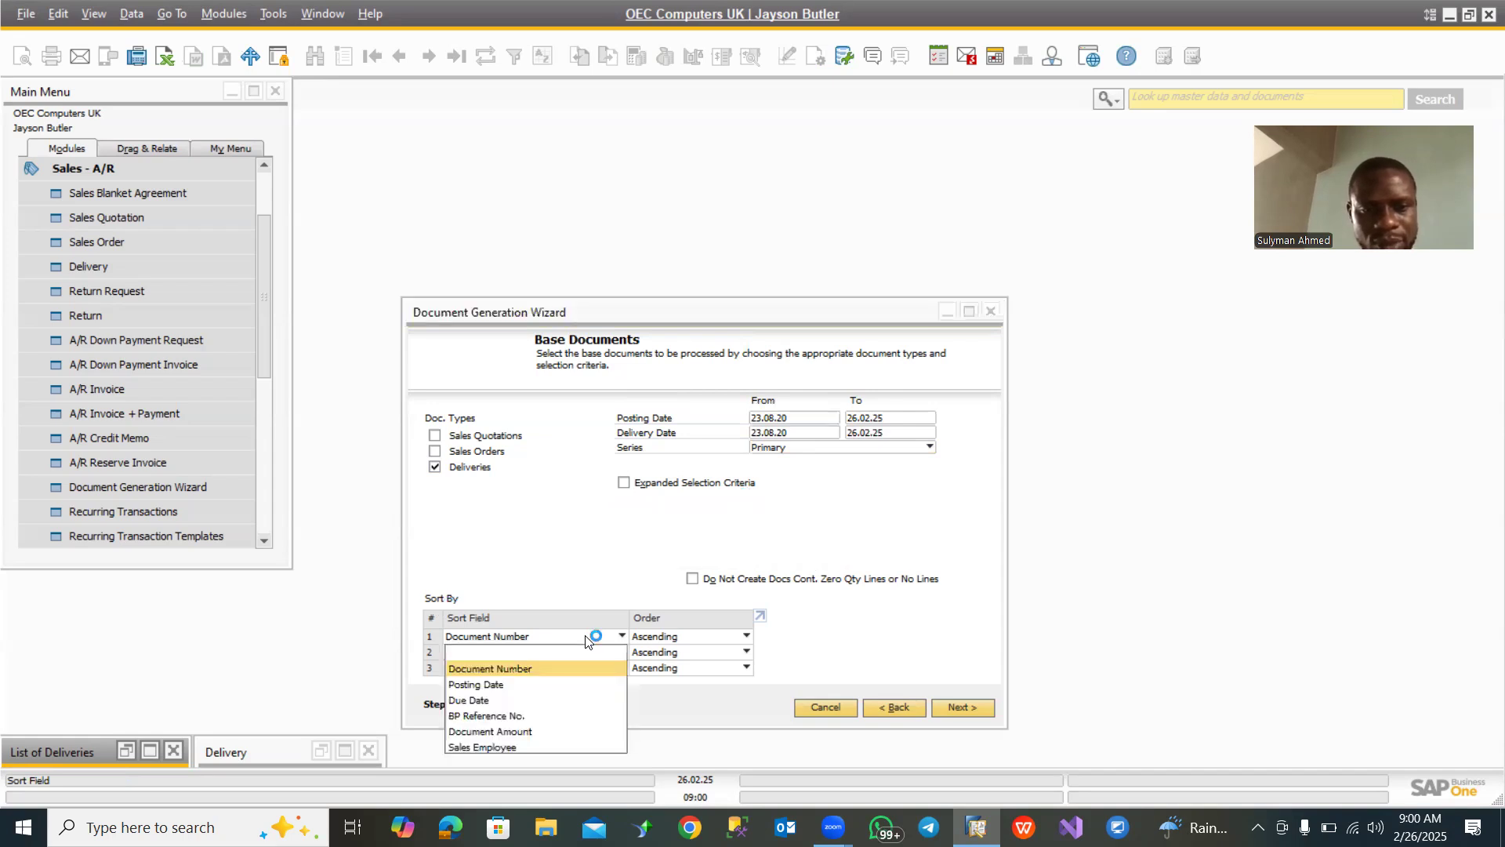
click(586, 641)
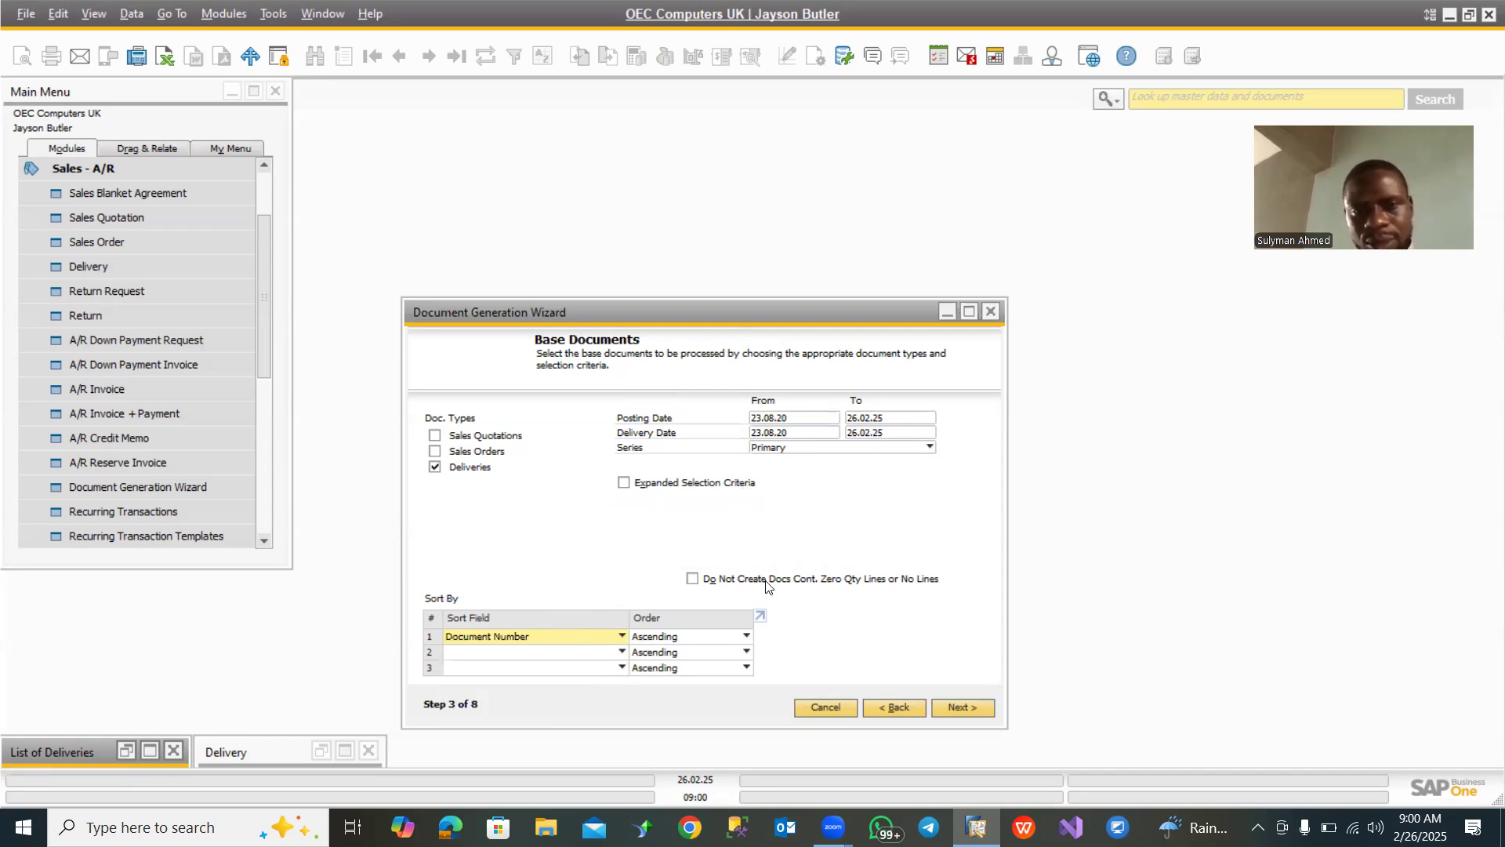
- Proceed to the consolidation options, choose No Consolidation and continue to the customer selection
click(971, 709)
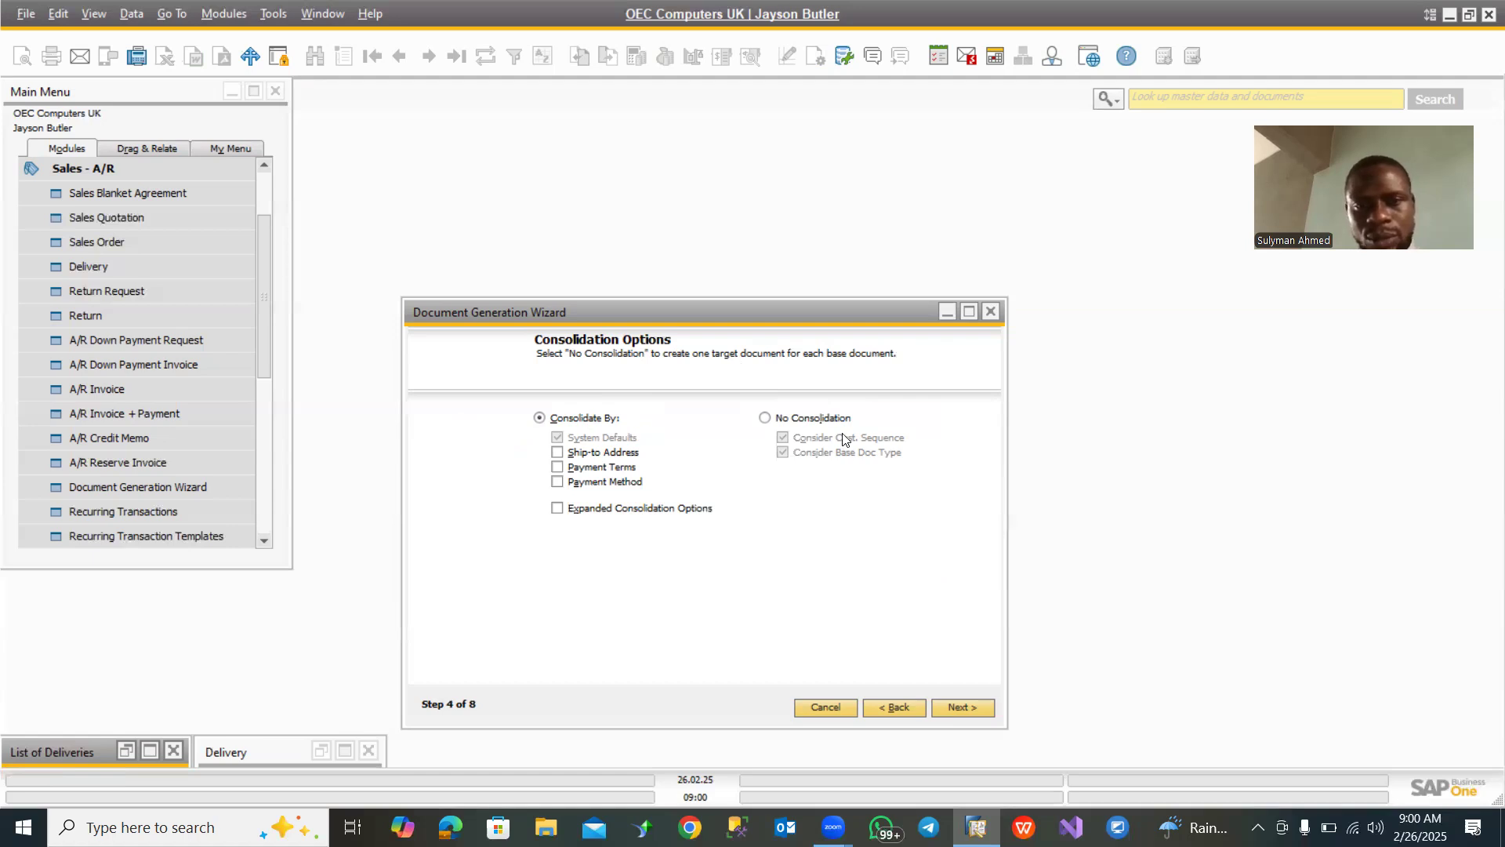
click(766, 419)
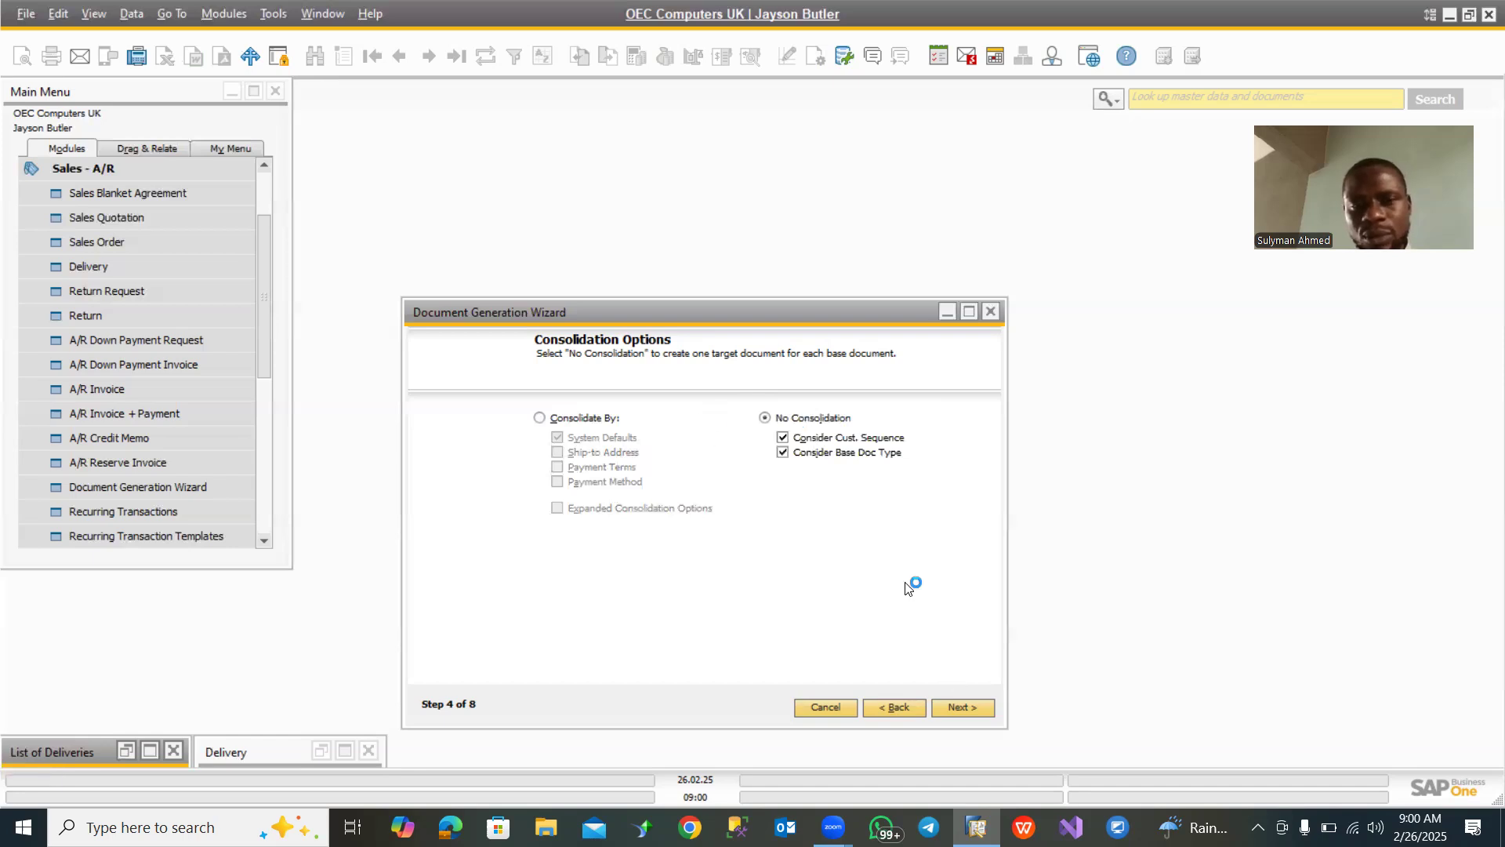
click(971, 706)
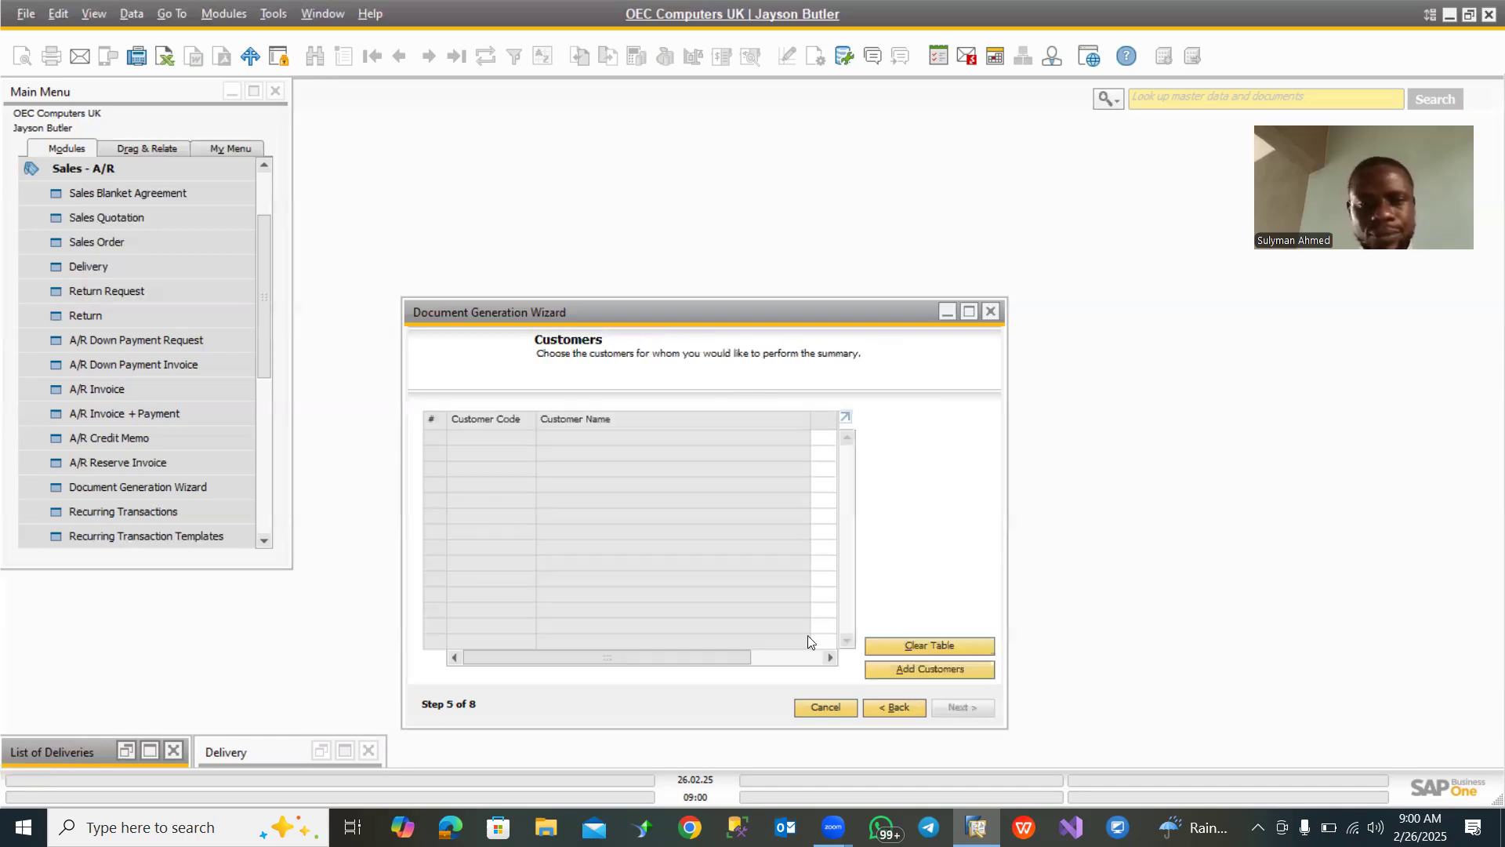
- Add customers from all groups, include only Maxi-Teq, Aquent Systems and One Time Customer, and proceed to the message settings
click(932, 668)
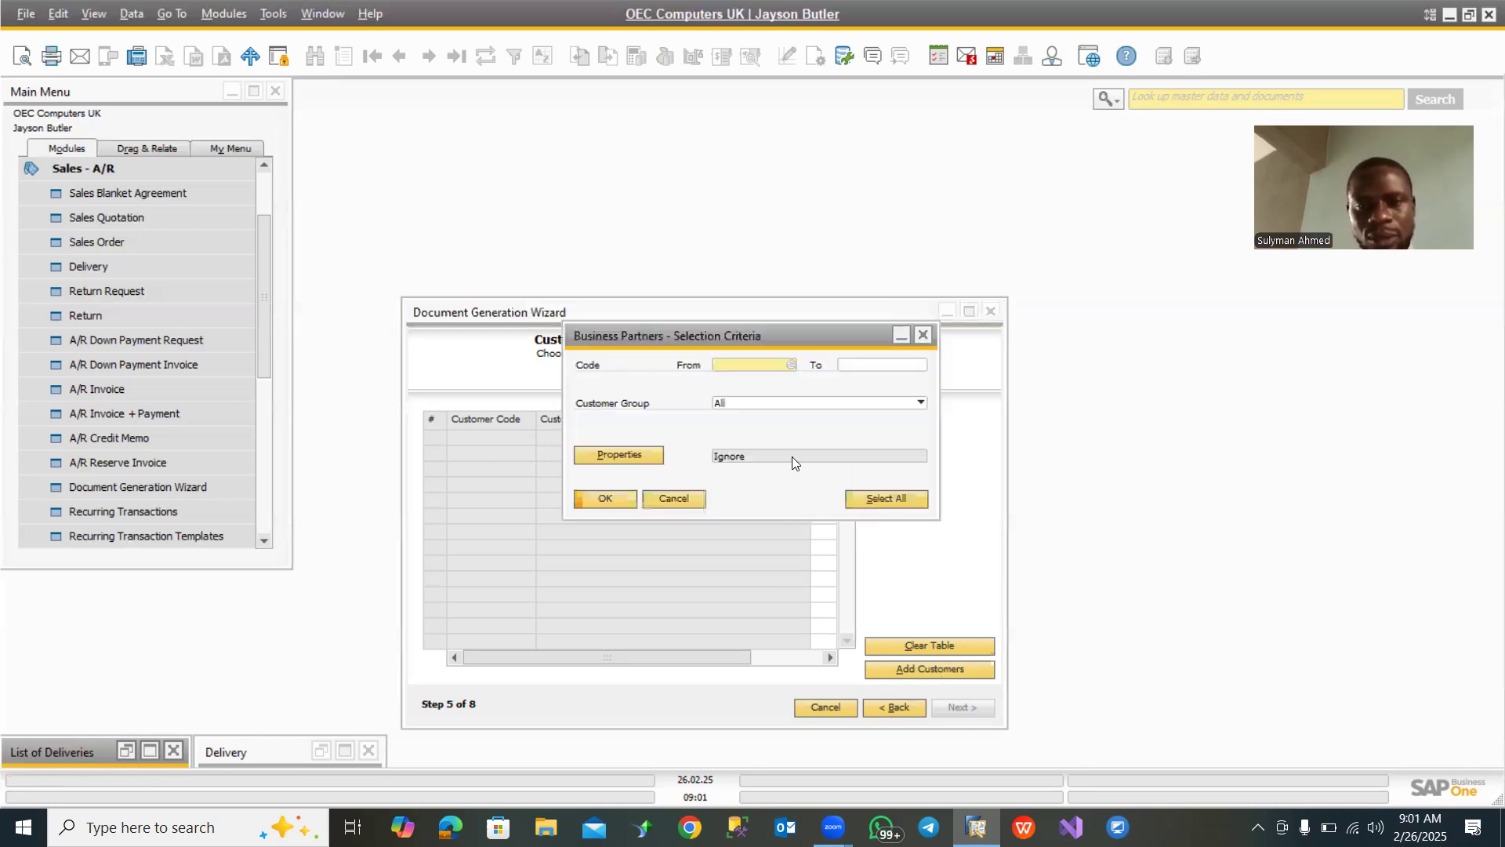
click(621, 495)
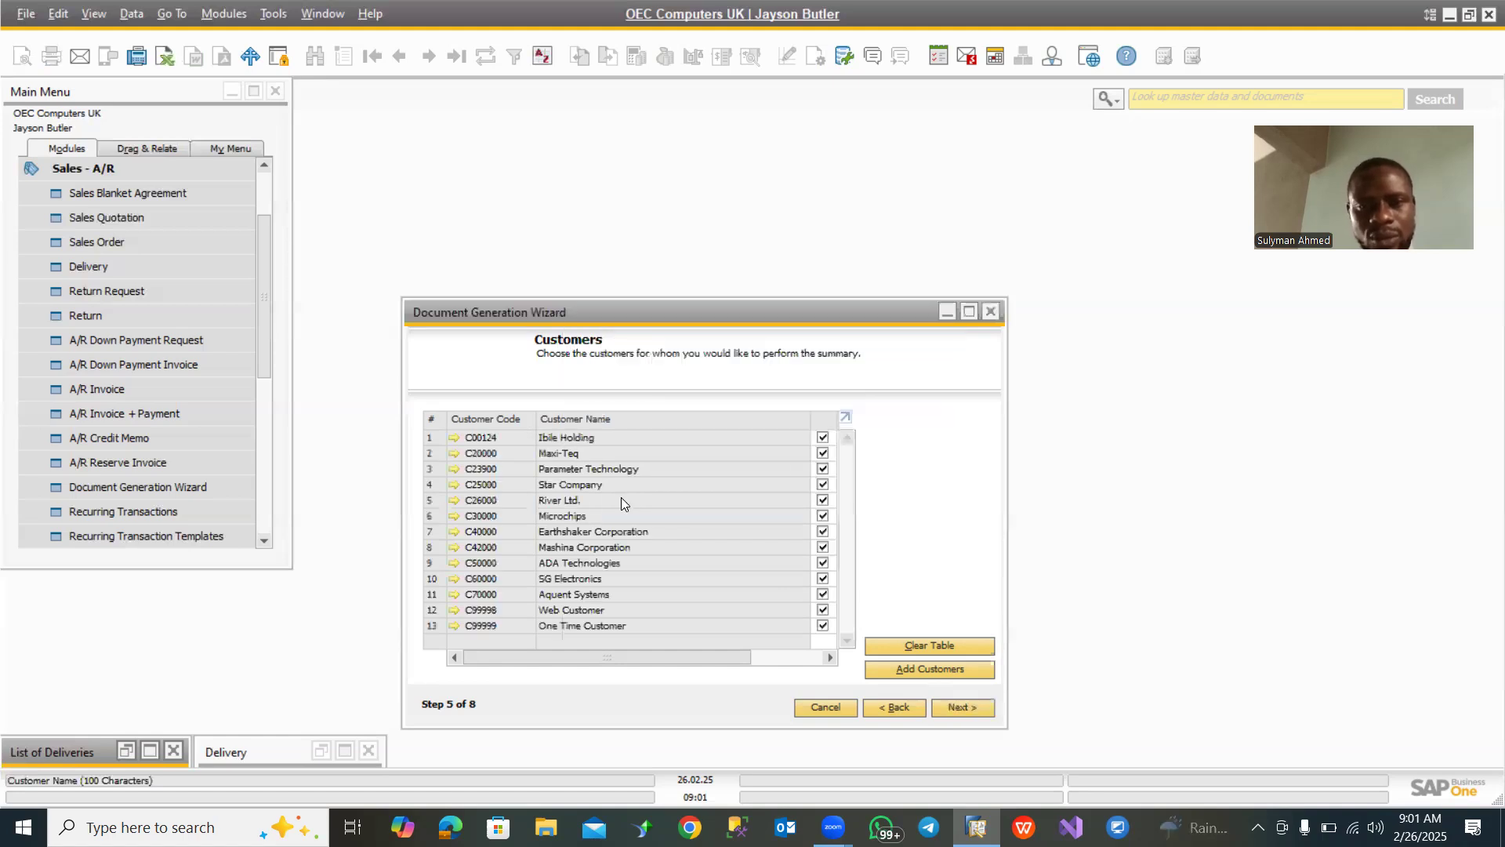
click(826, 419)
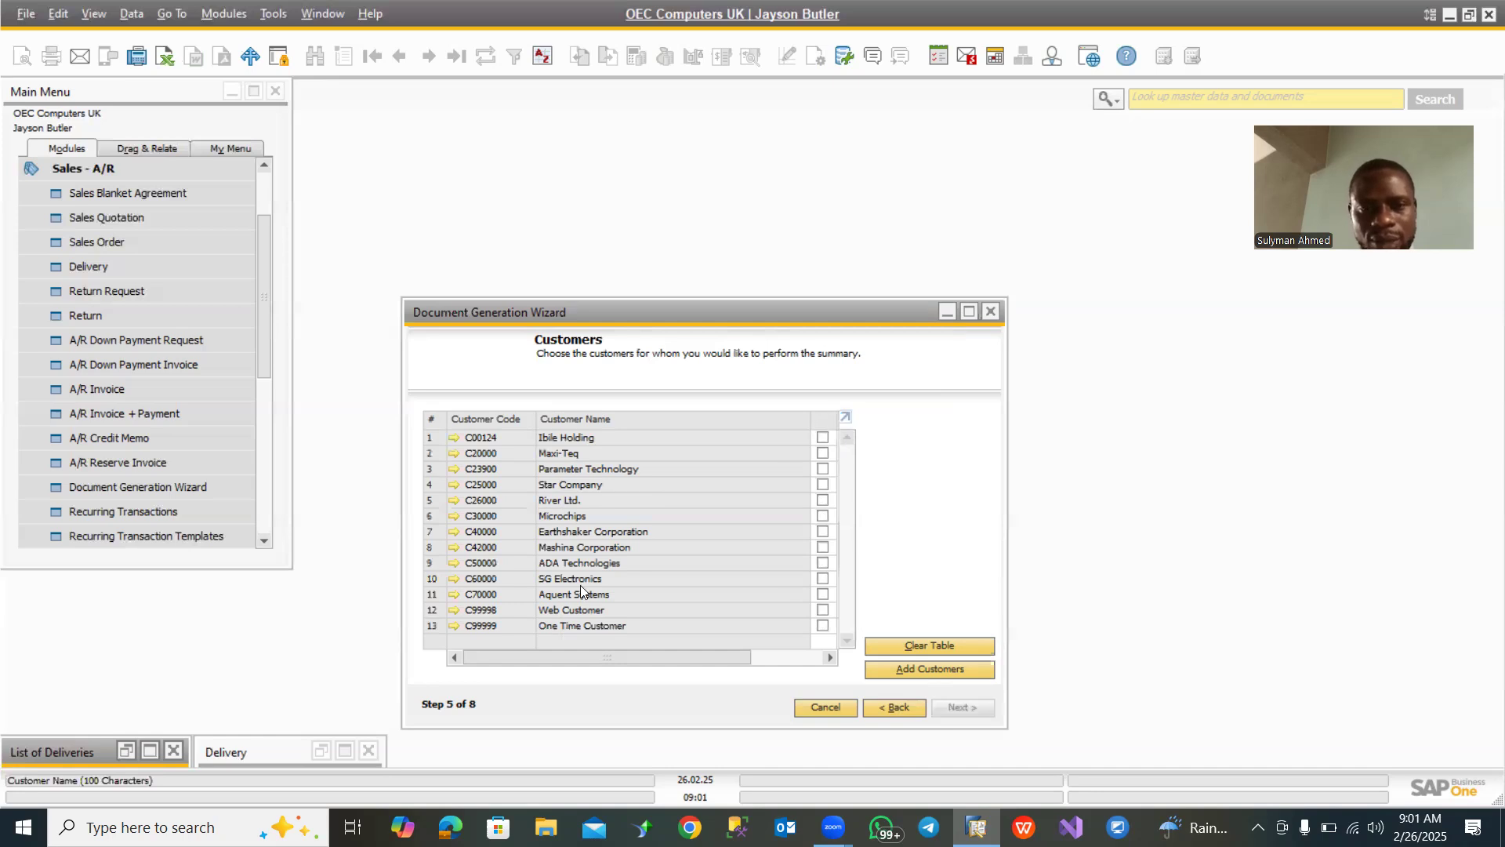
click(823, 453)
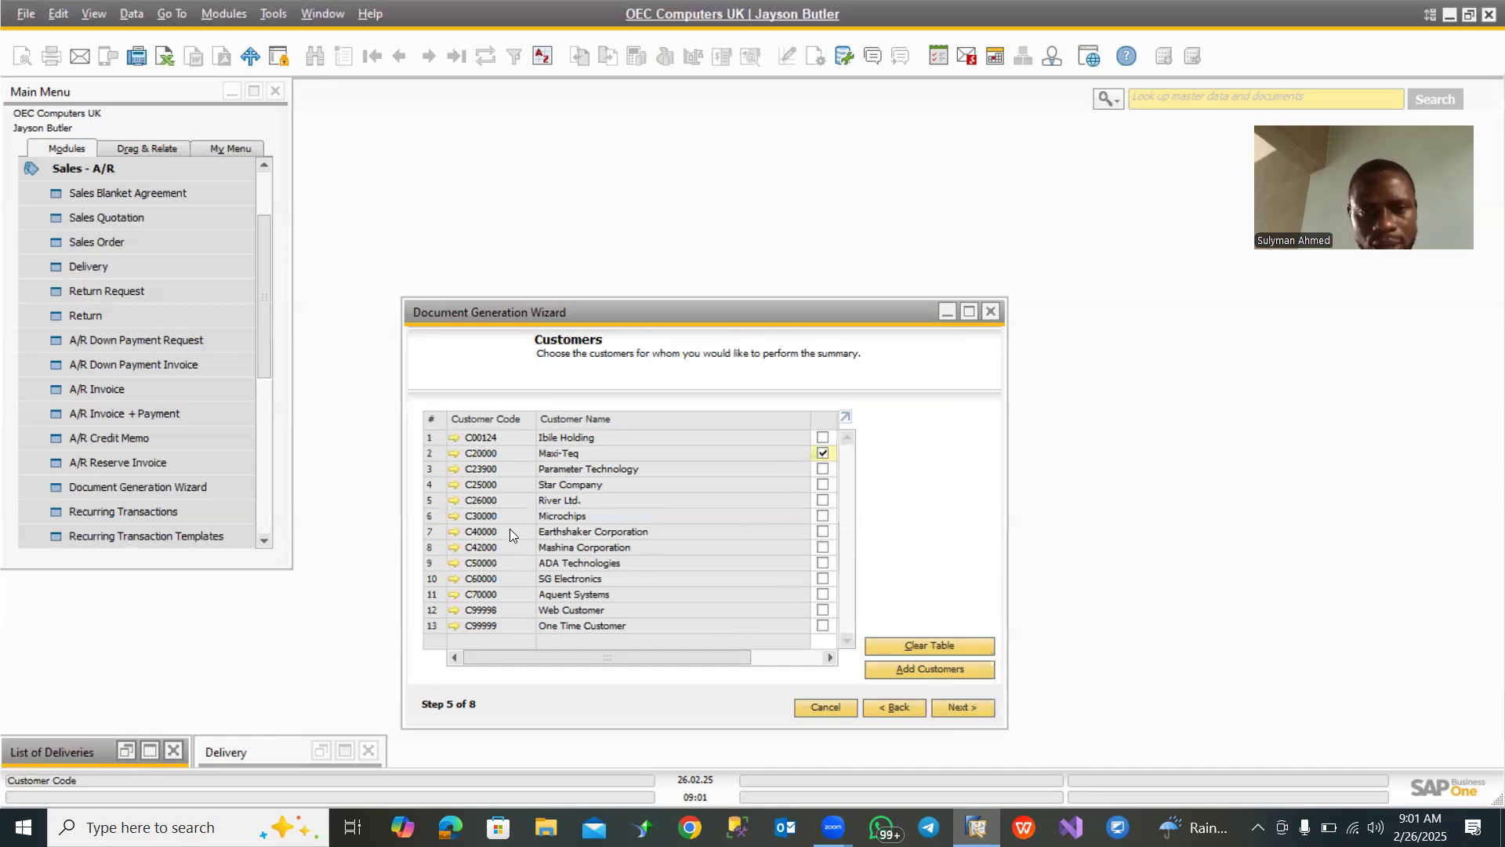
click(823, 594)
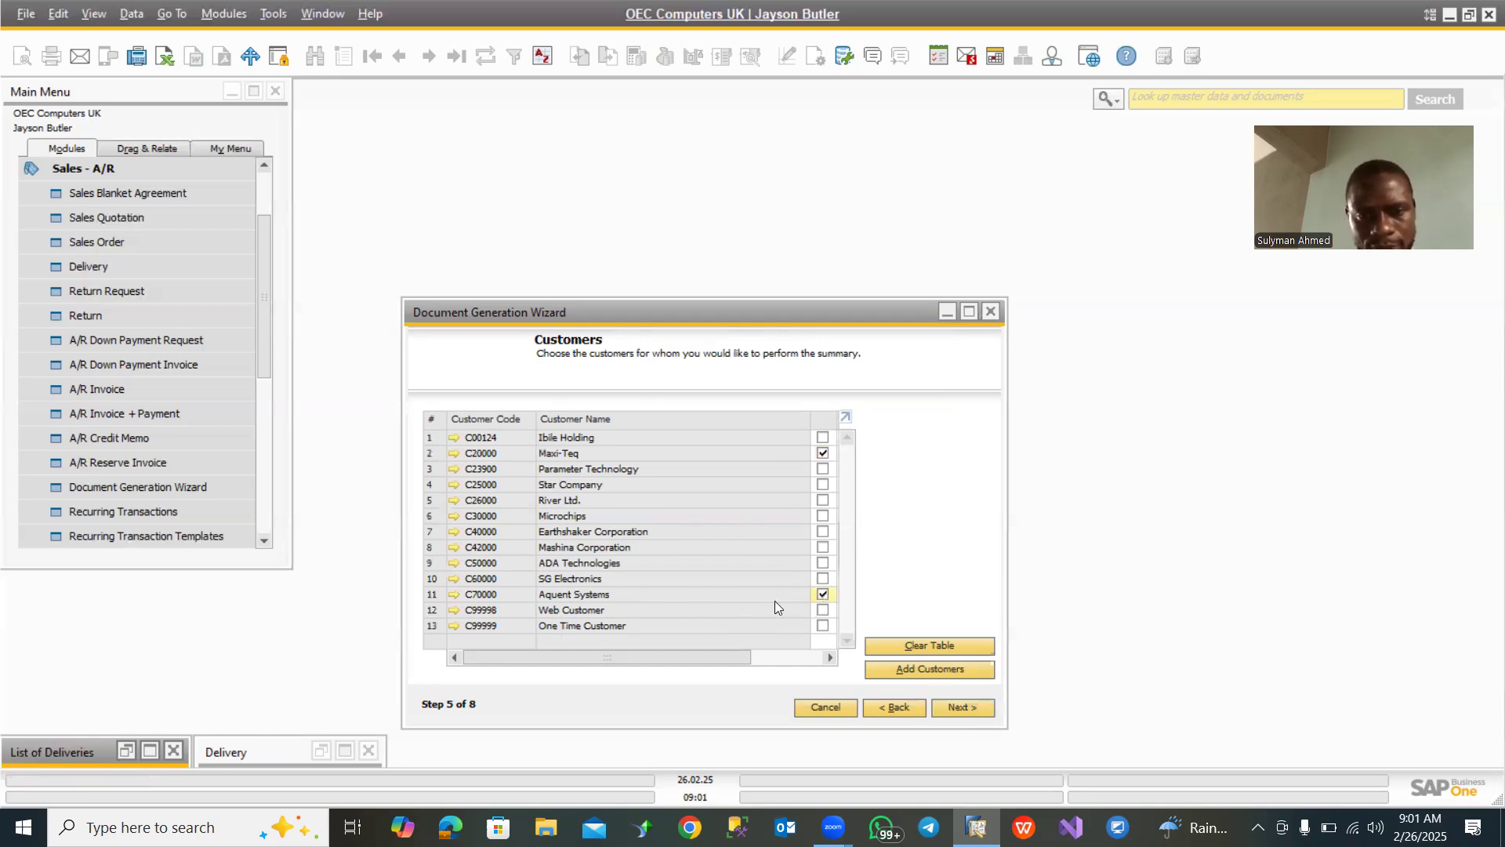
click(823, 625)
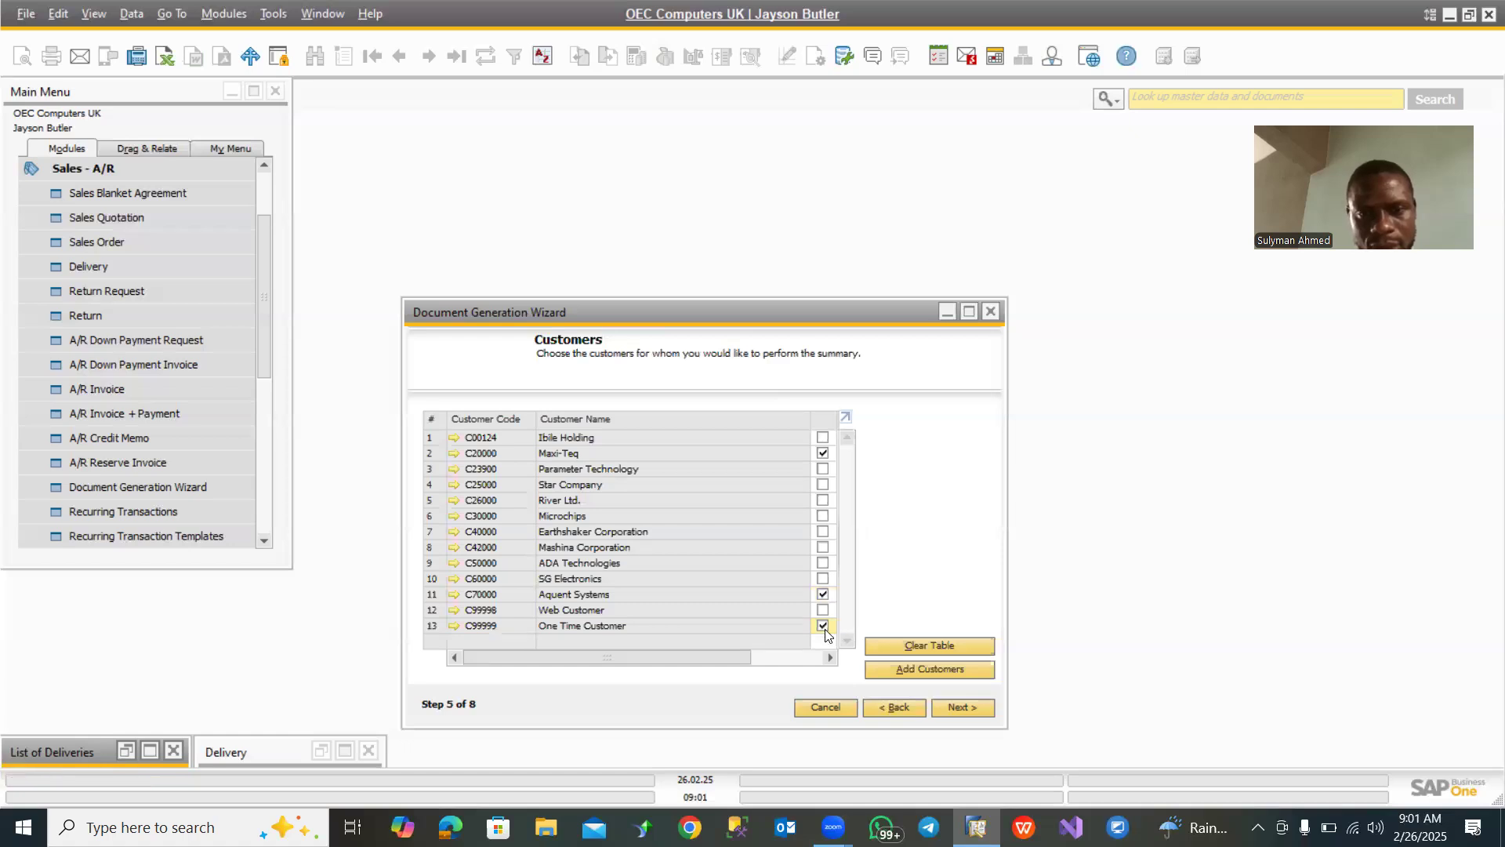
click(963, 705)
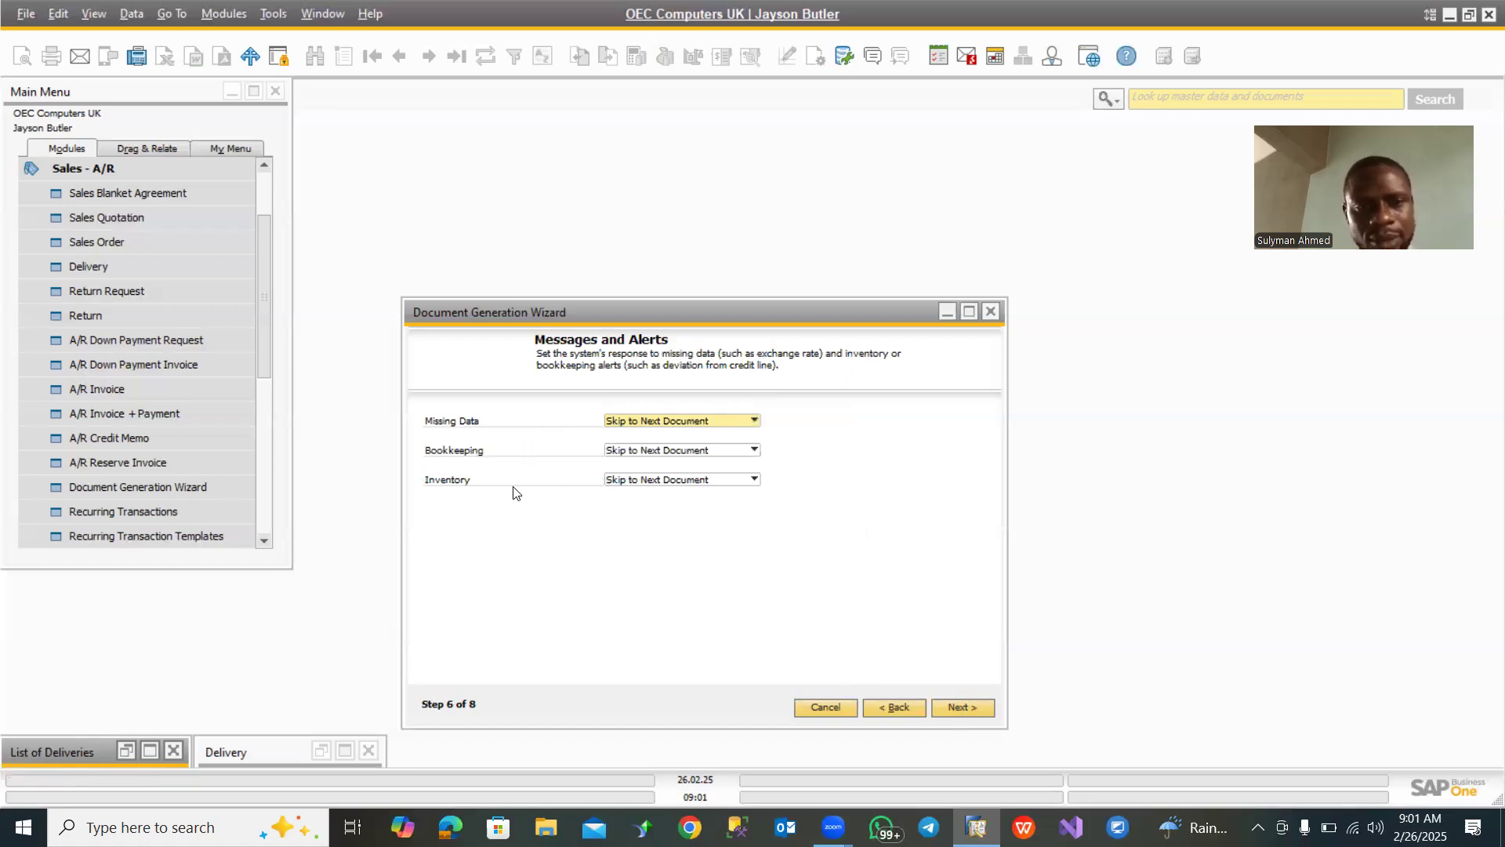
- Set the response for missing data, bookkeeping and inventory alerts to Ask for User Confirmation and proceed to the execution options
click(744, 422)
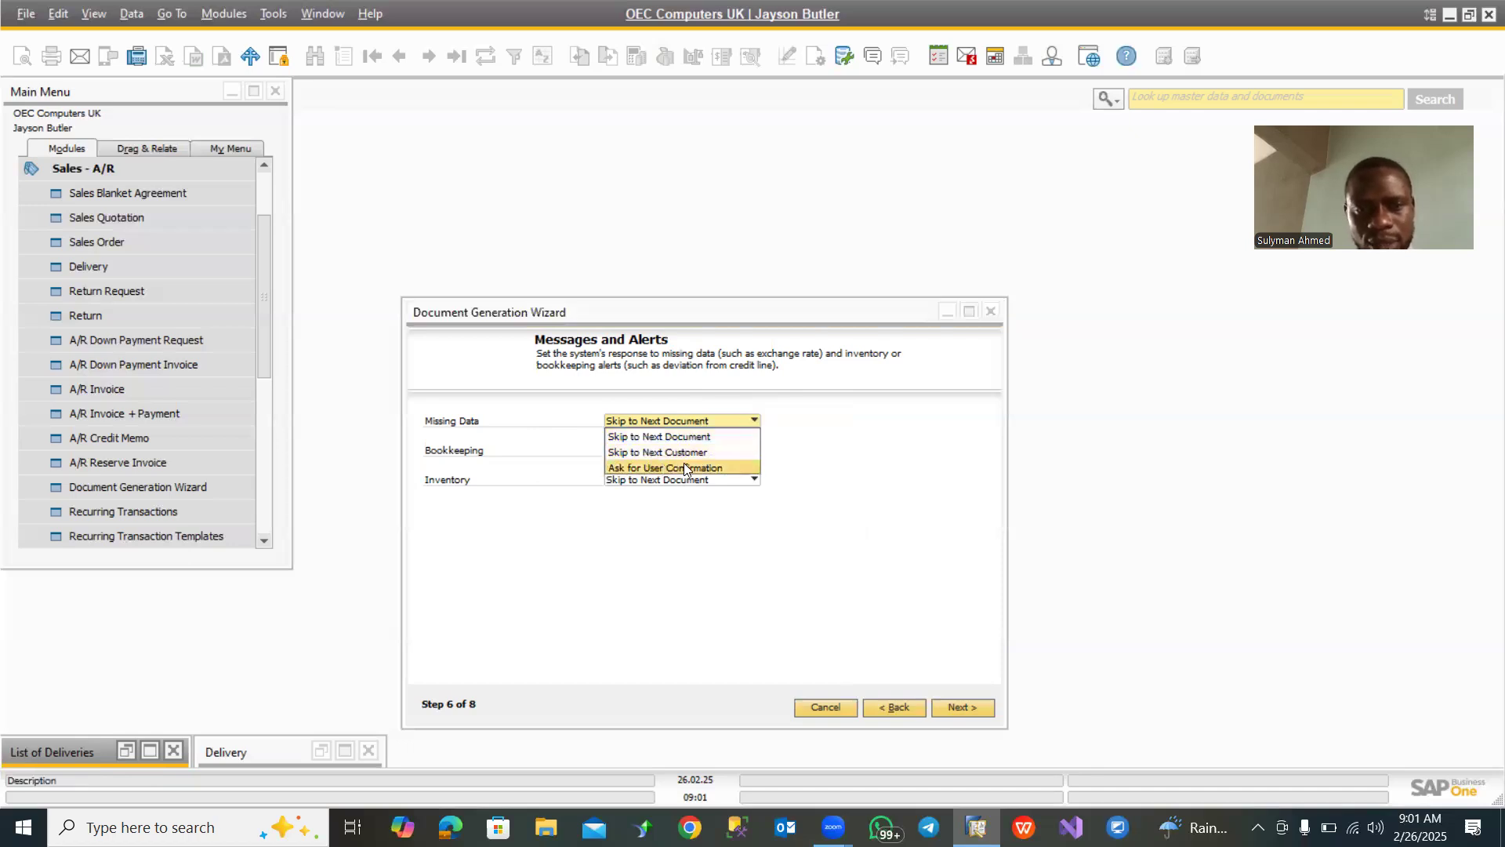
click(681, 467)
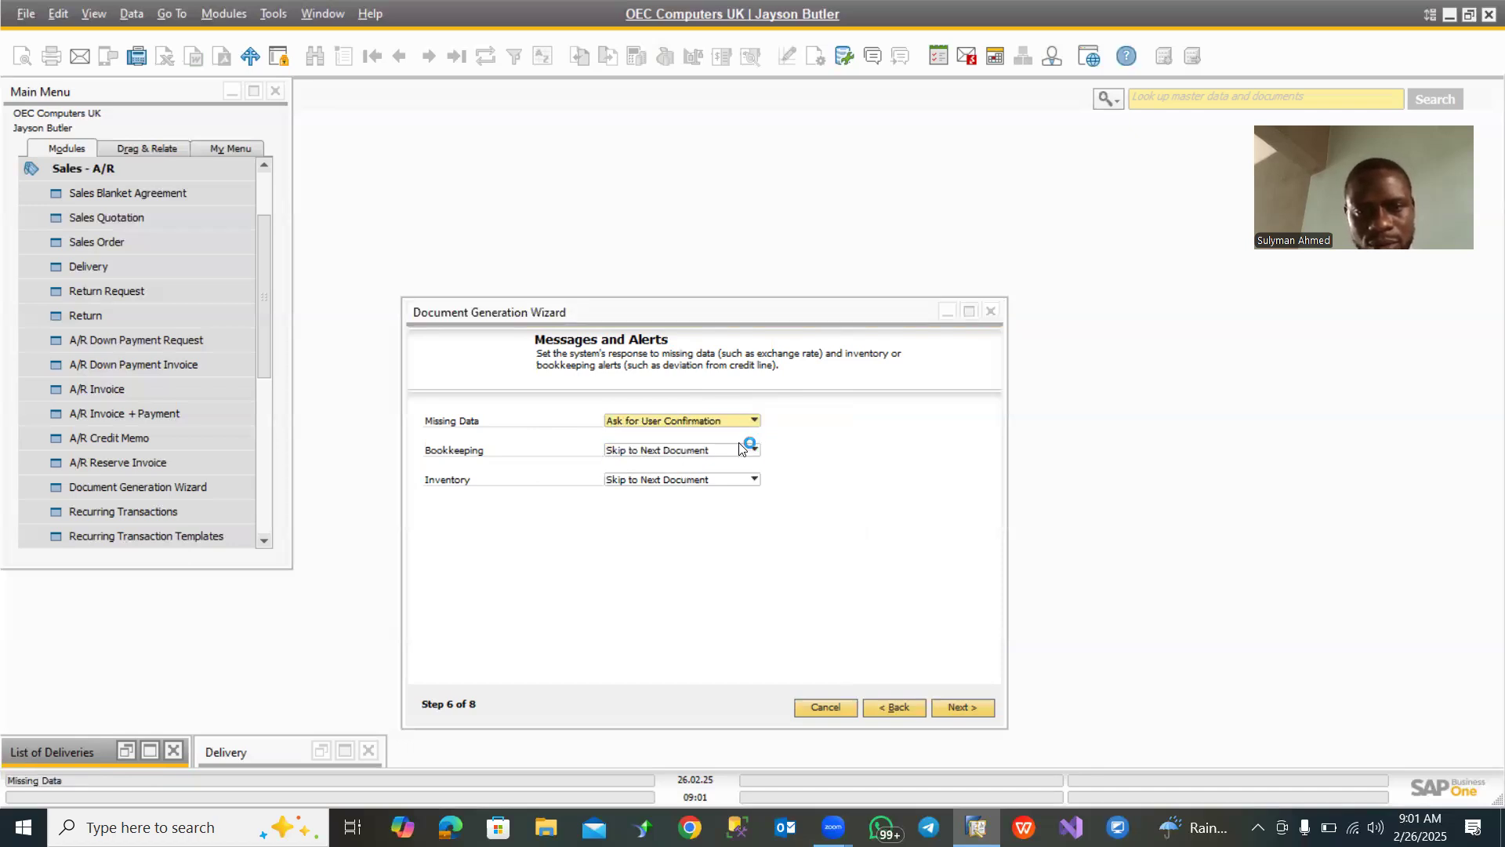
click(728, 452)
click(679, 498)
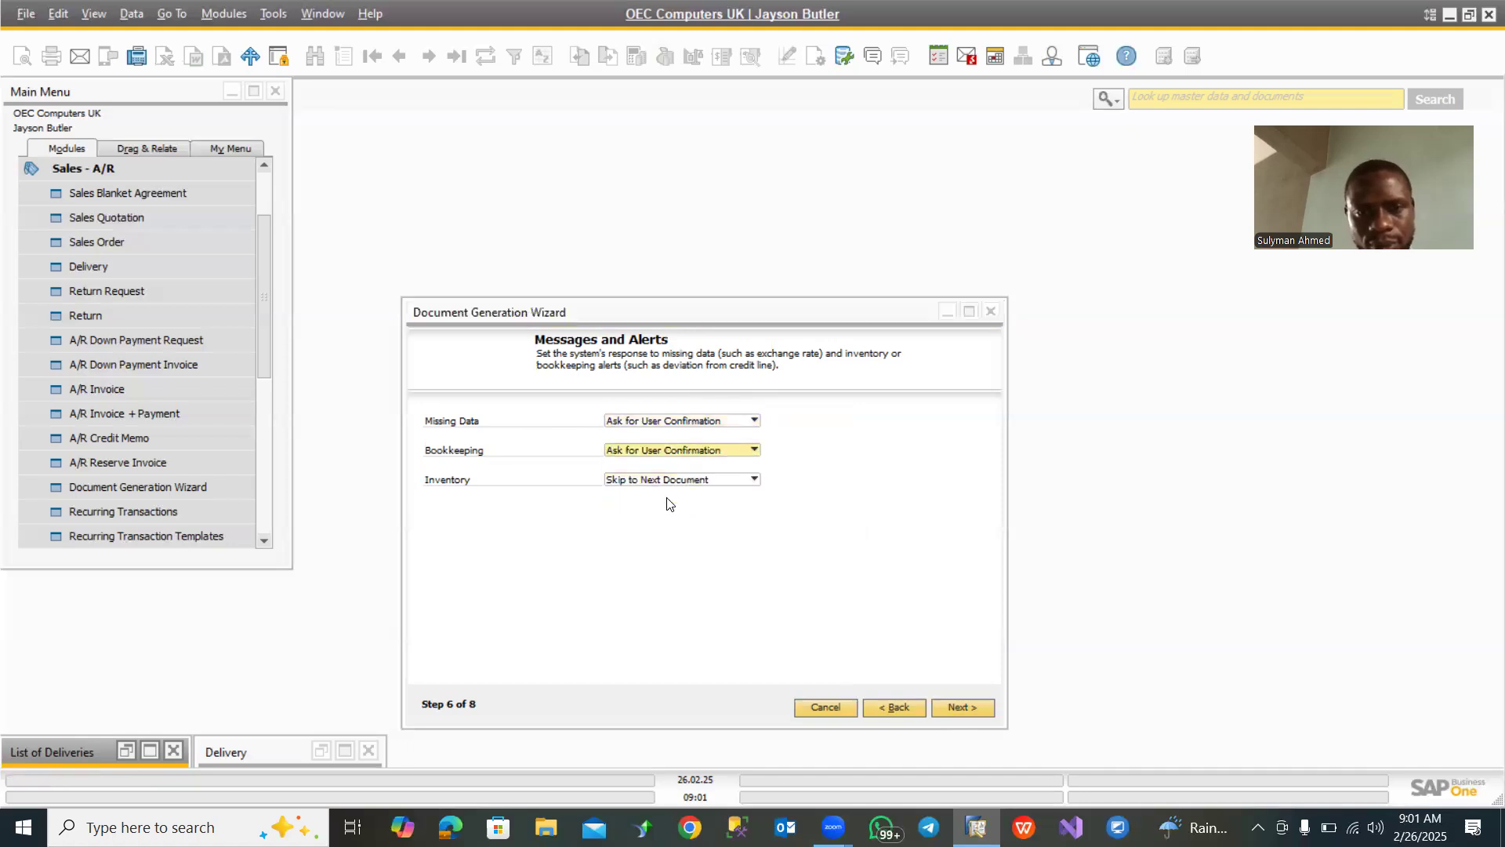
click(728, 477)
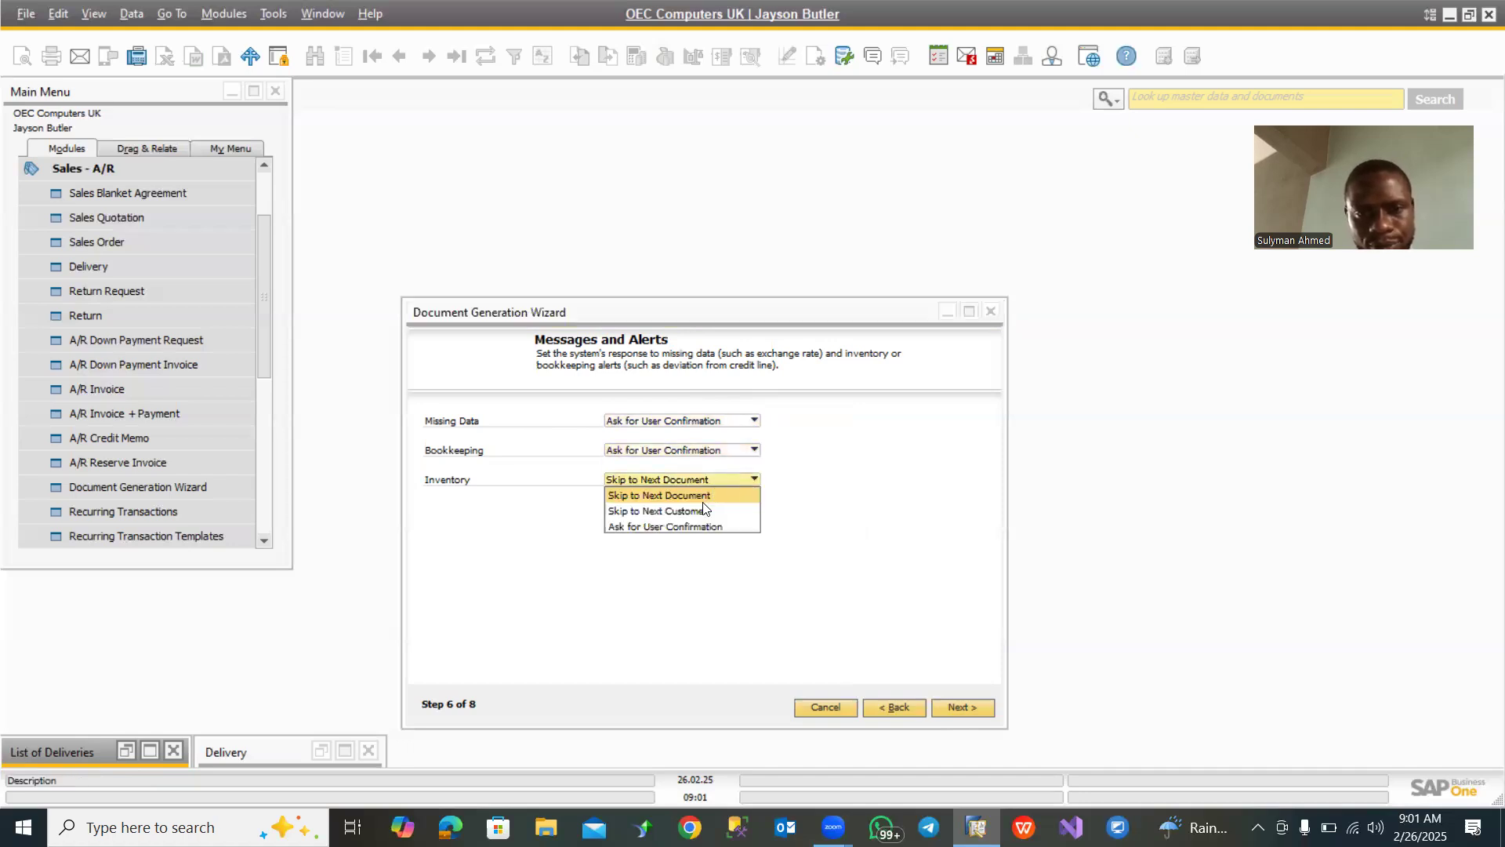
click(684, 527)
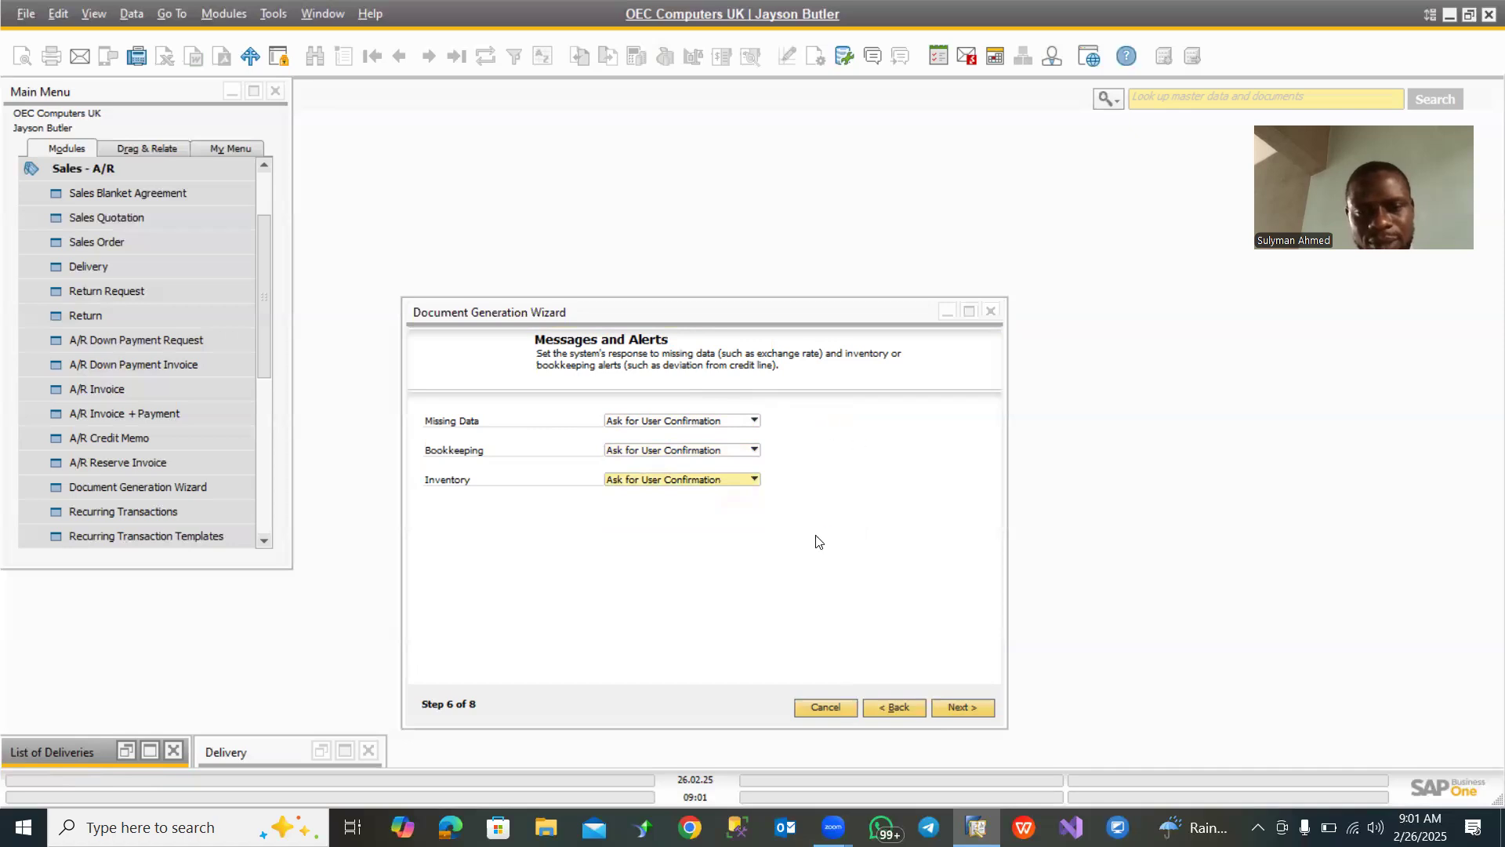
click(964, 707)
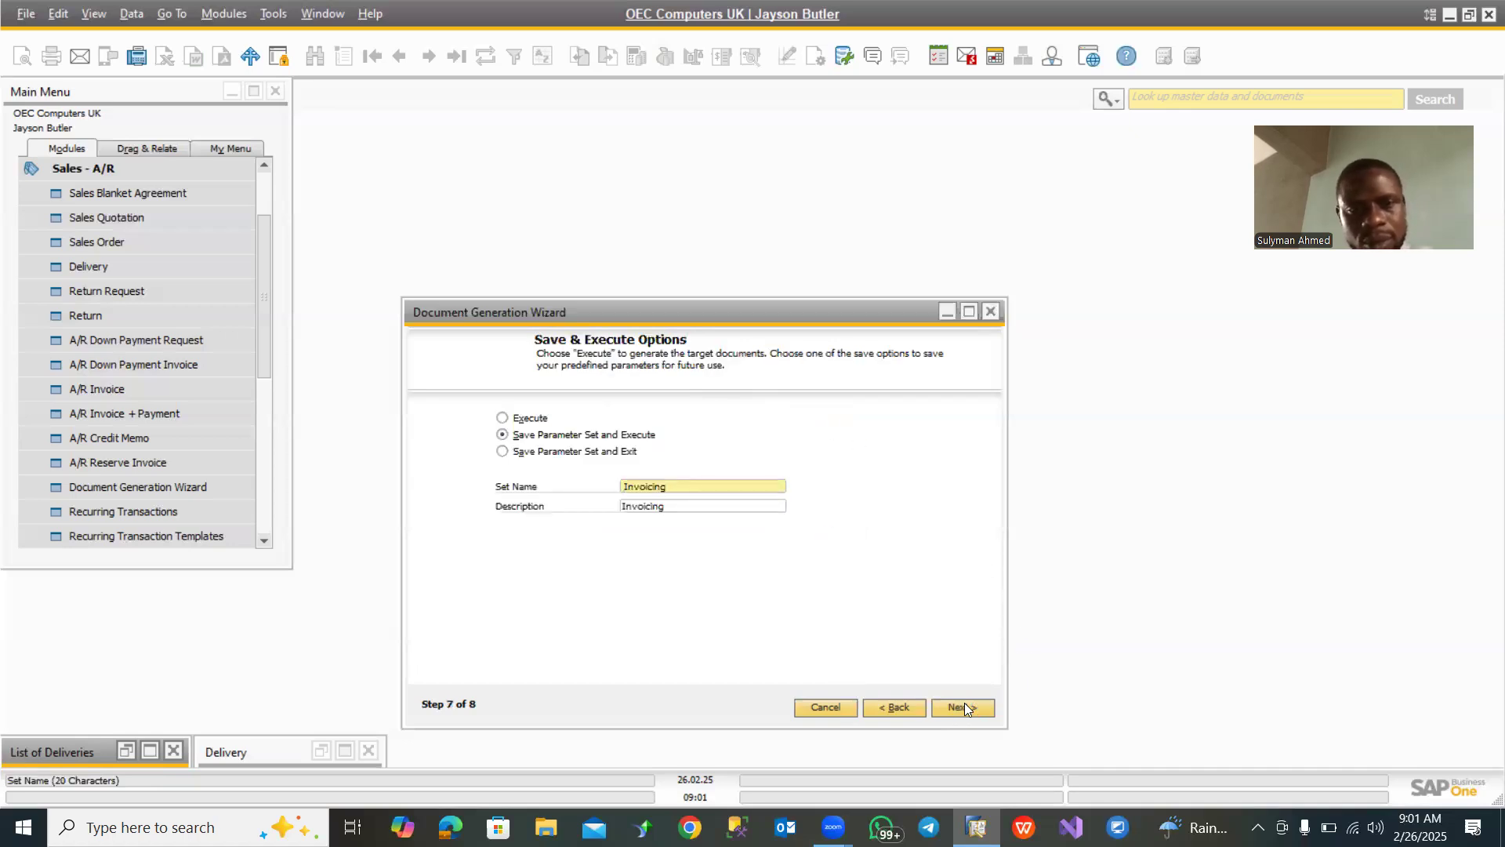
- Save the parameter set and execute the document generation, accepting the exceeded credit limit for Maxi-Teq
click(964, 707)
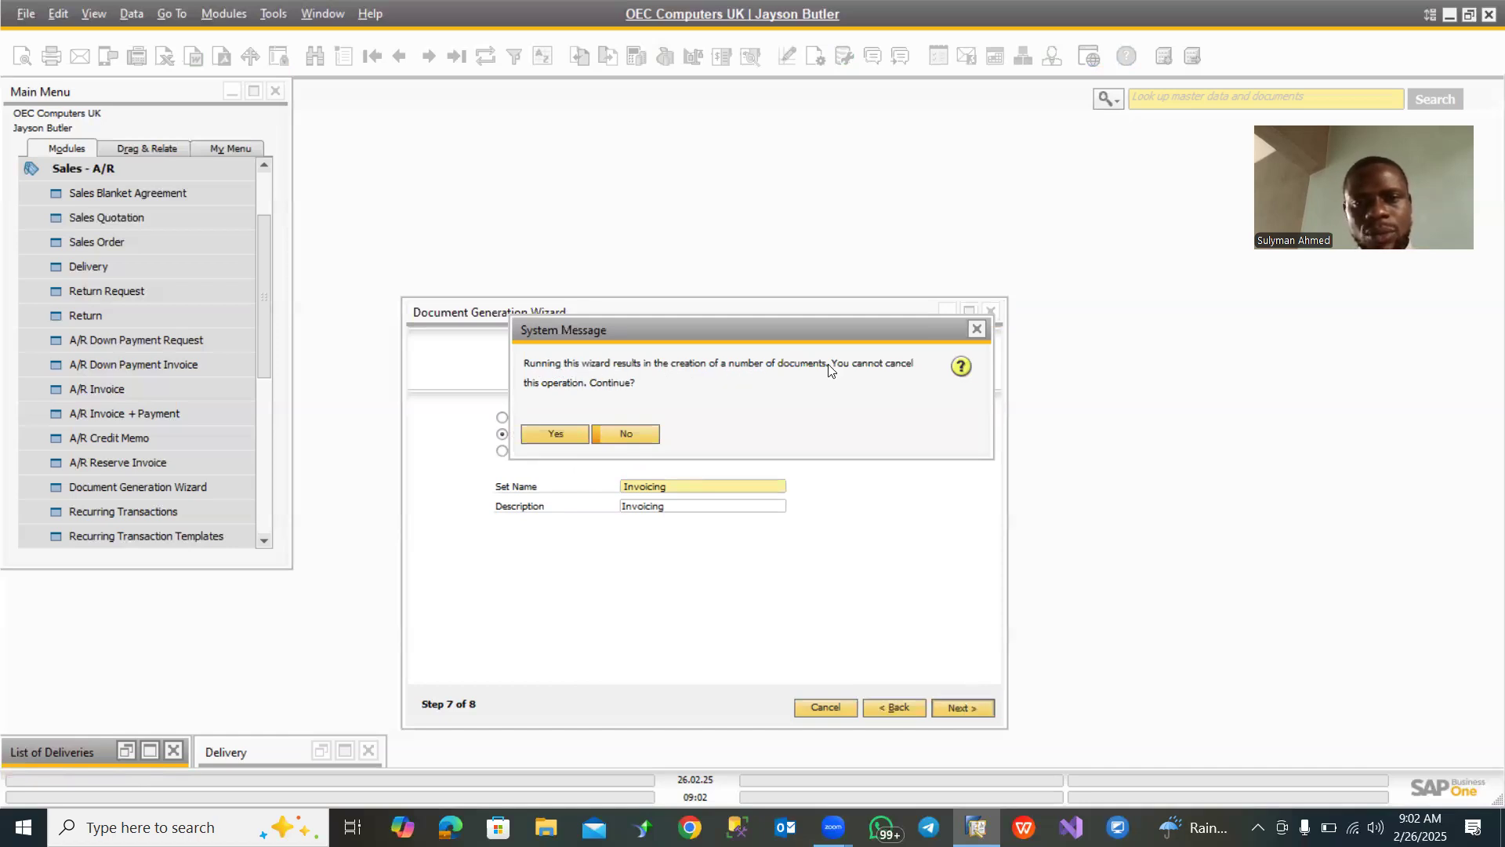
click(553, 436)
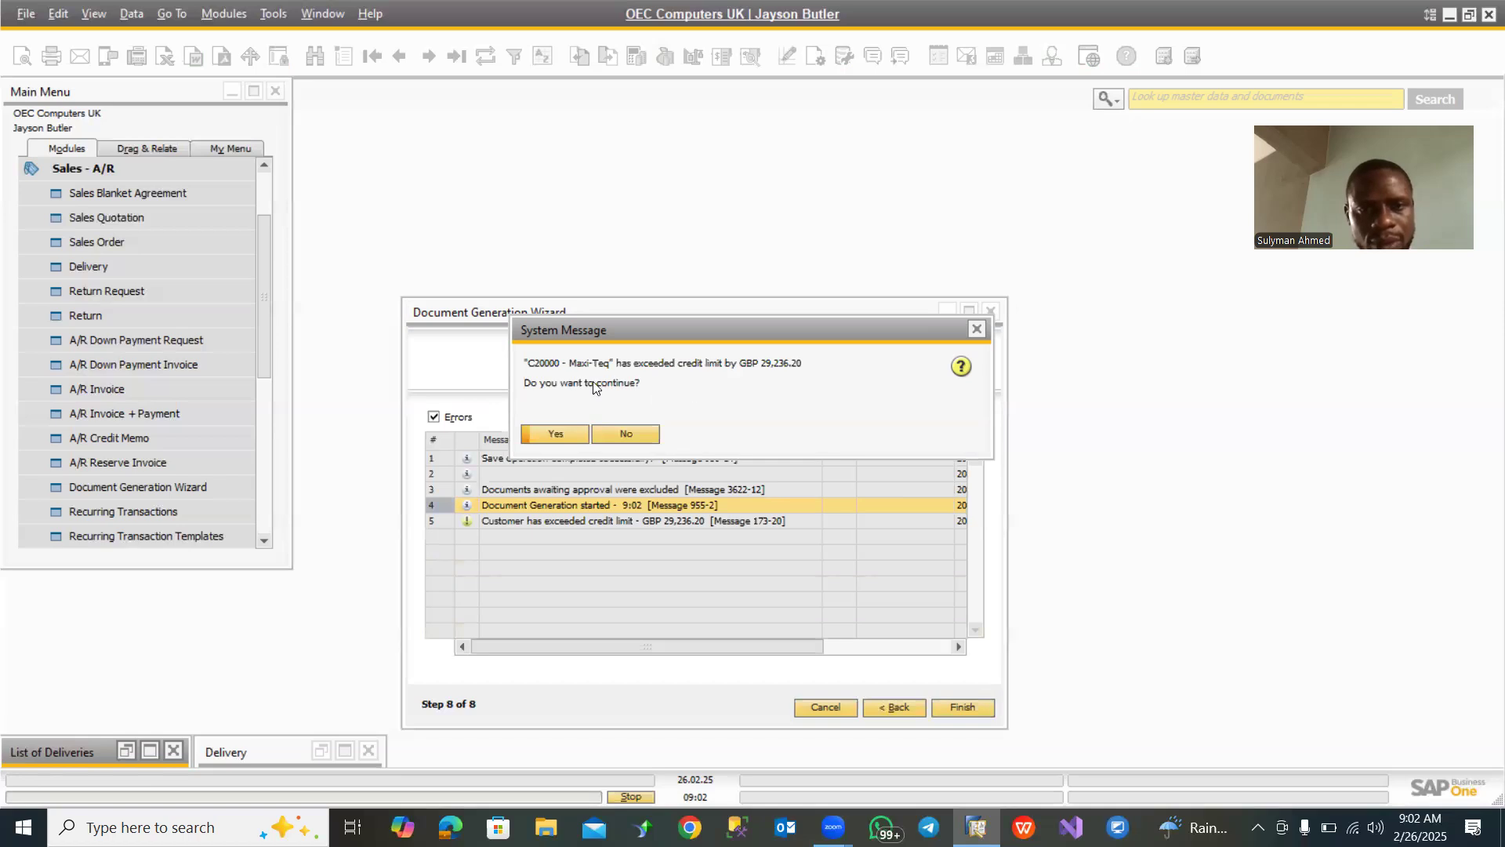
click(552, 433)
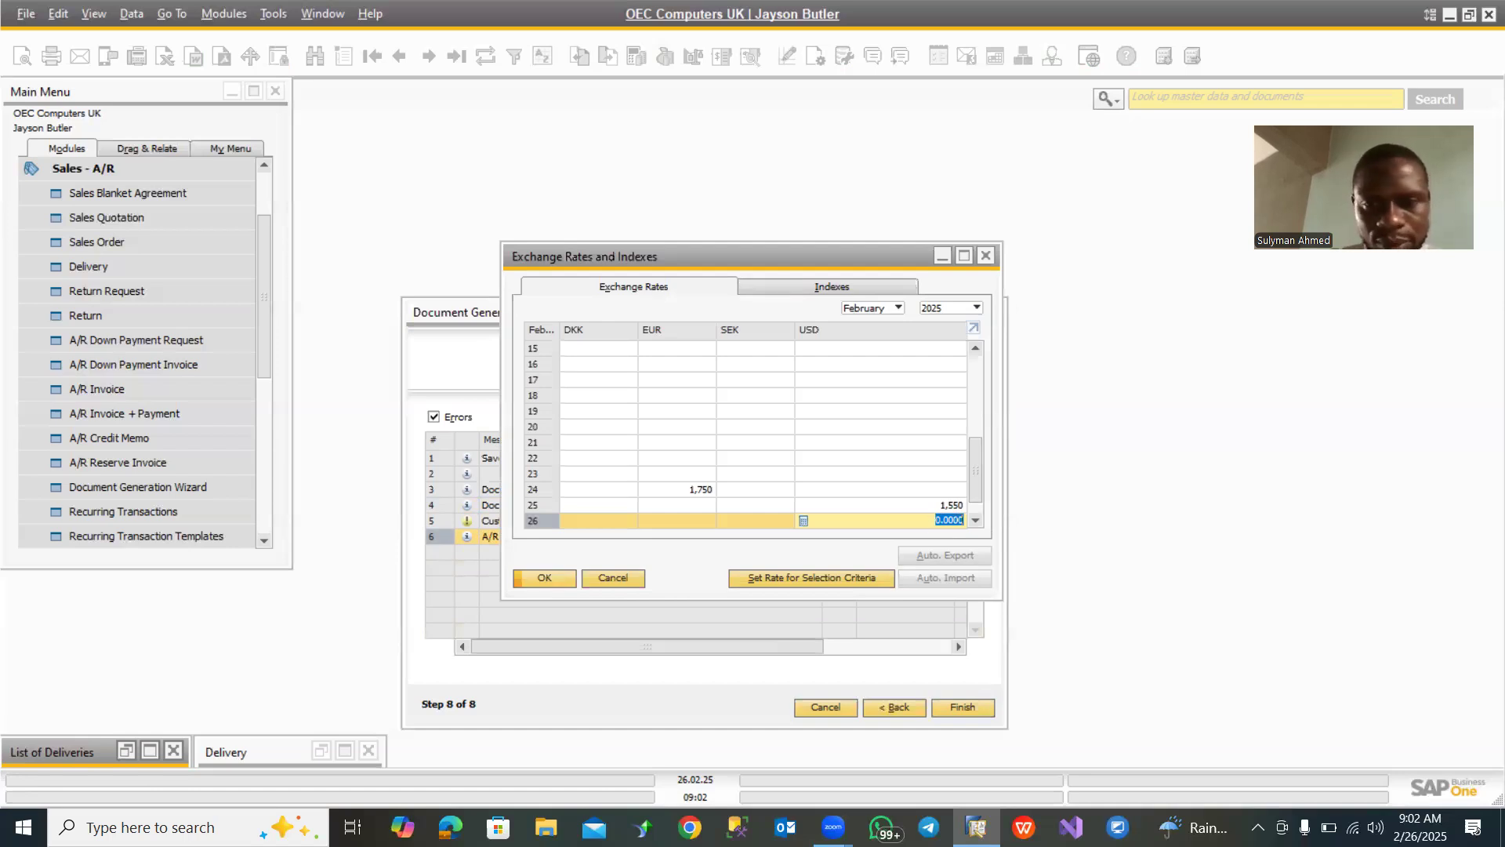
- Set the USD exchange rate for 26 February 2025 to 1550 and accept the exceeded credit limits for Aquent Systems and One Time Customer
text(15)
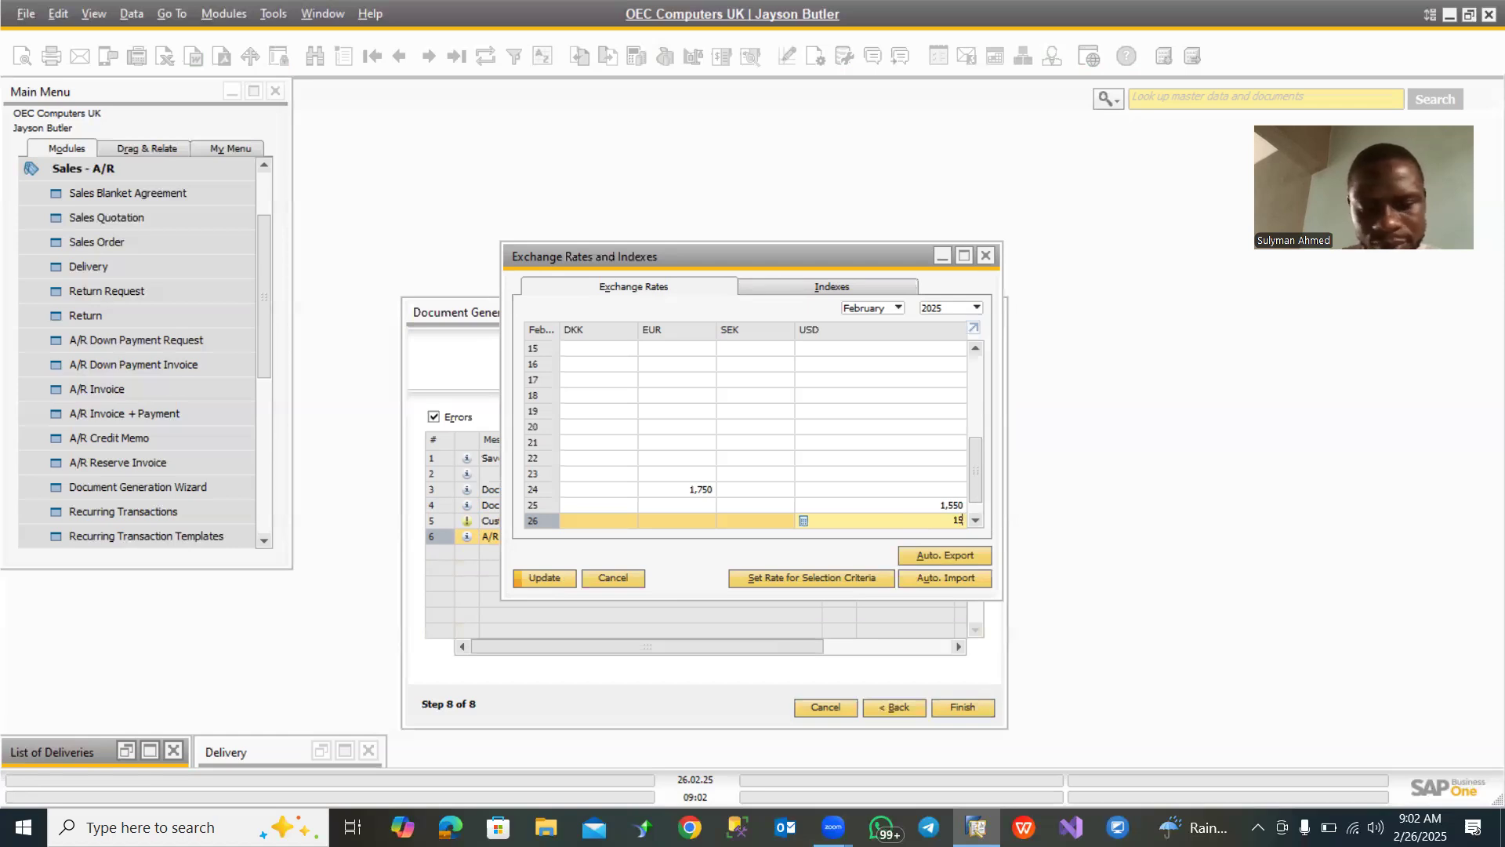
text(50)
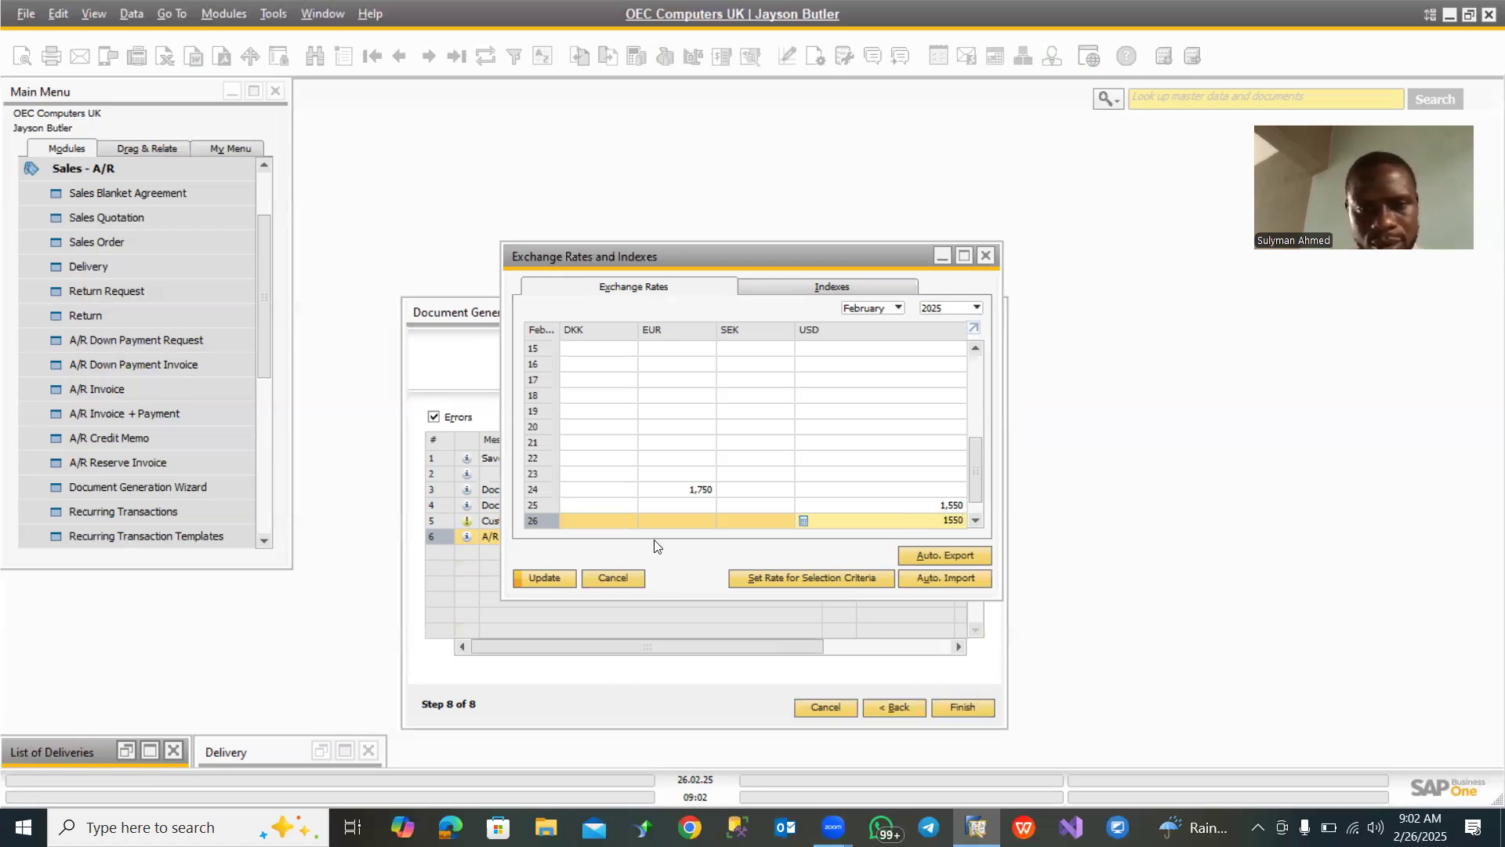
click(550, 580)
click(548, 580)
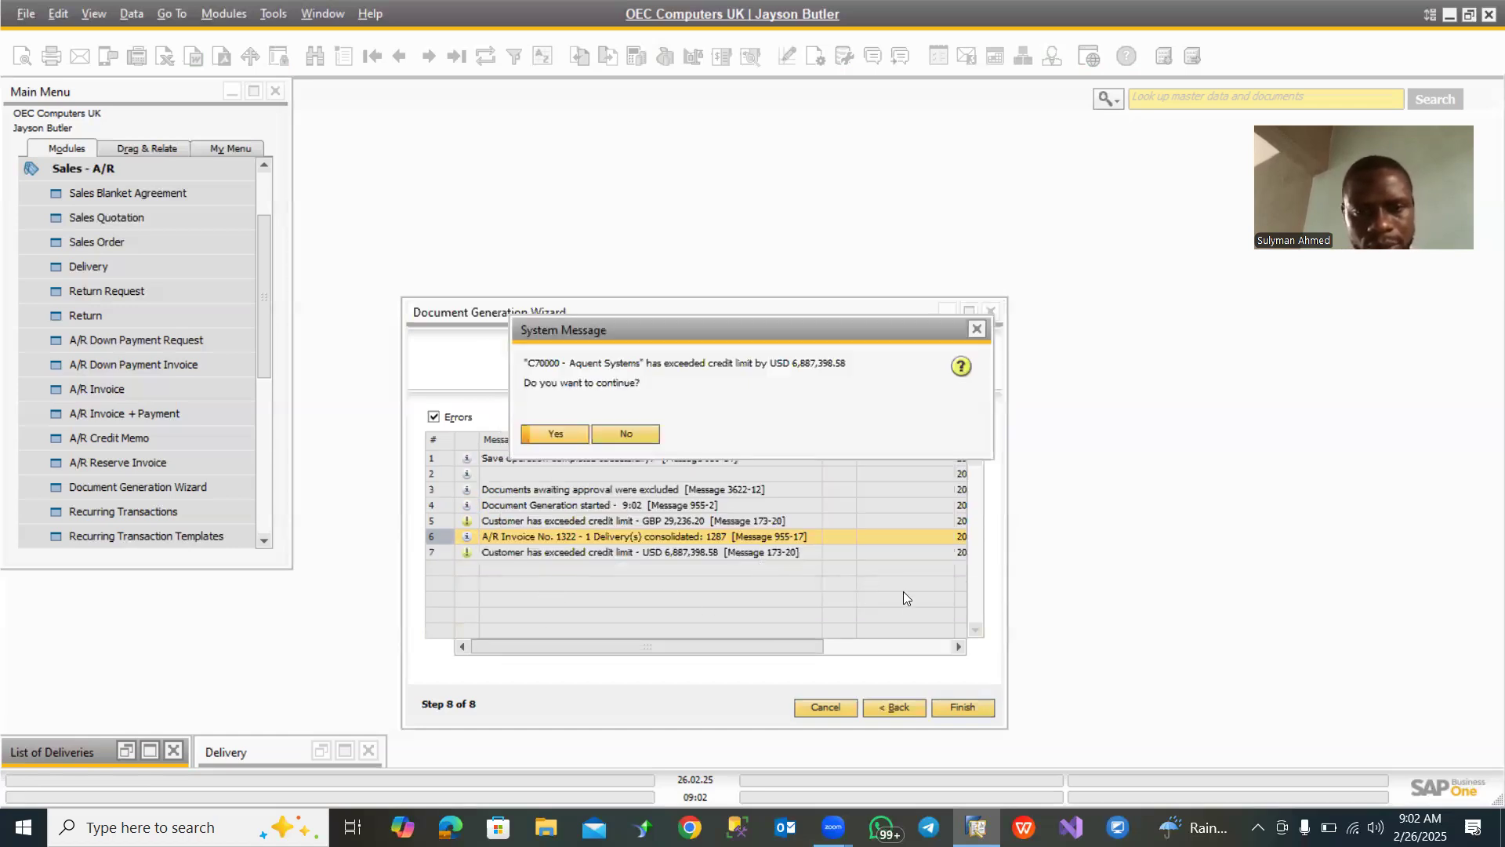
click(553, 434)
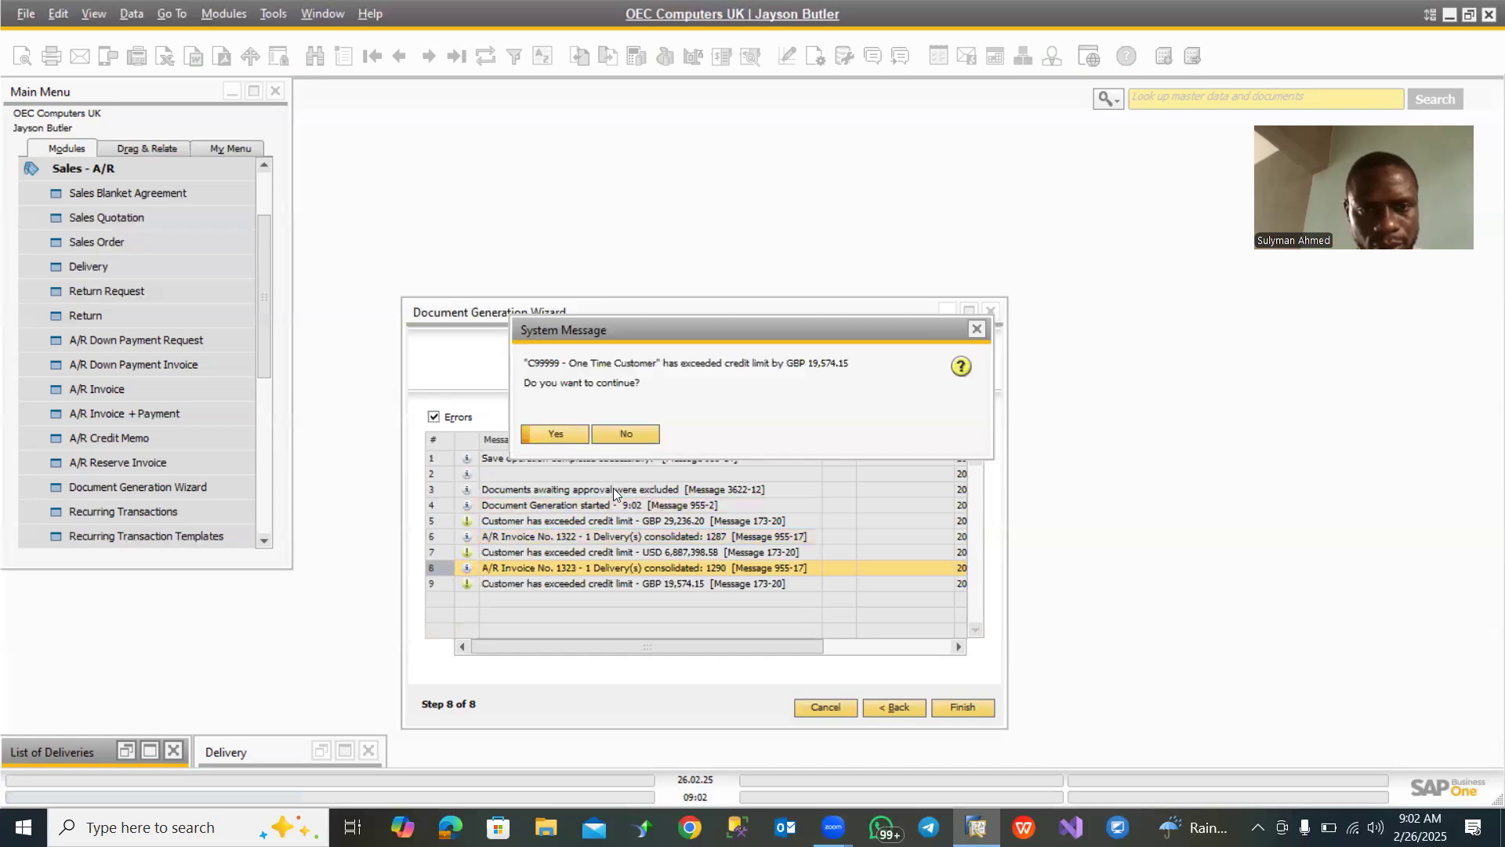
click(569, 434)
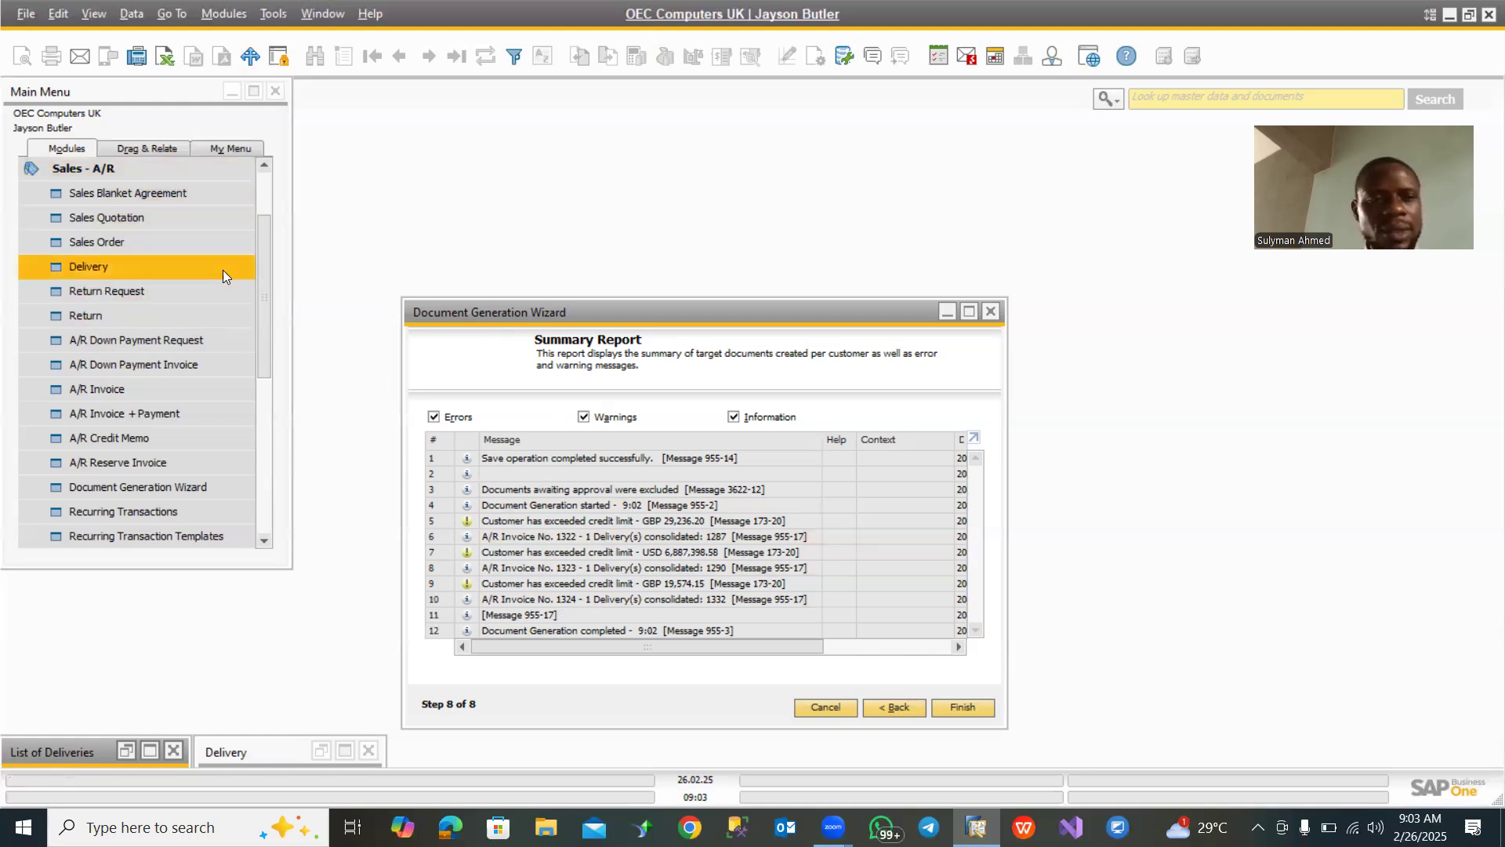
- Open the A/R Invoice form and review the three most recent invoices, from One Time Customer back through Aquent Systems to Maxi-Teq
click(134, 169)
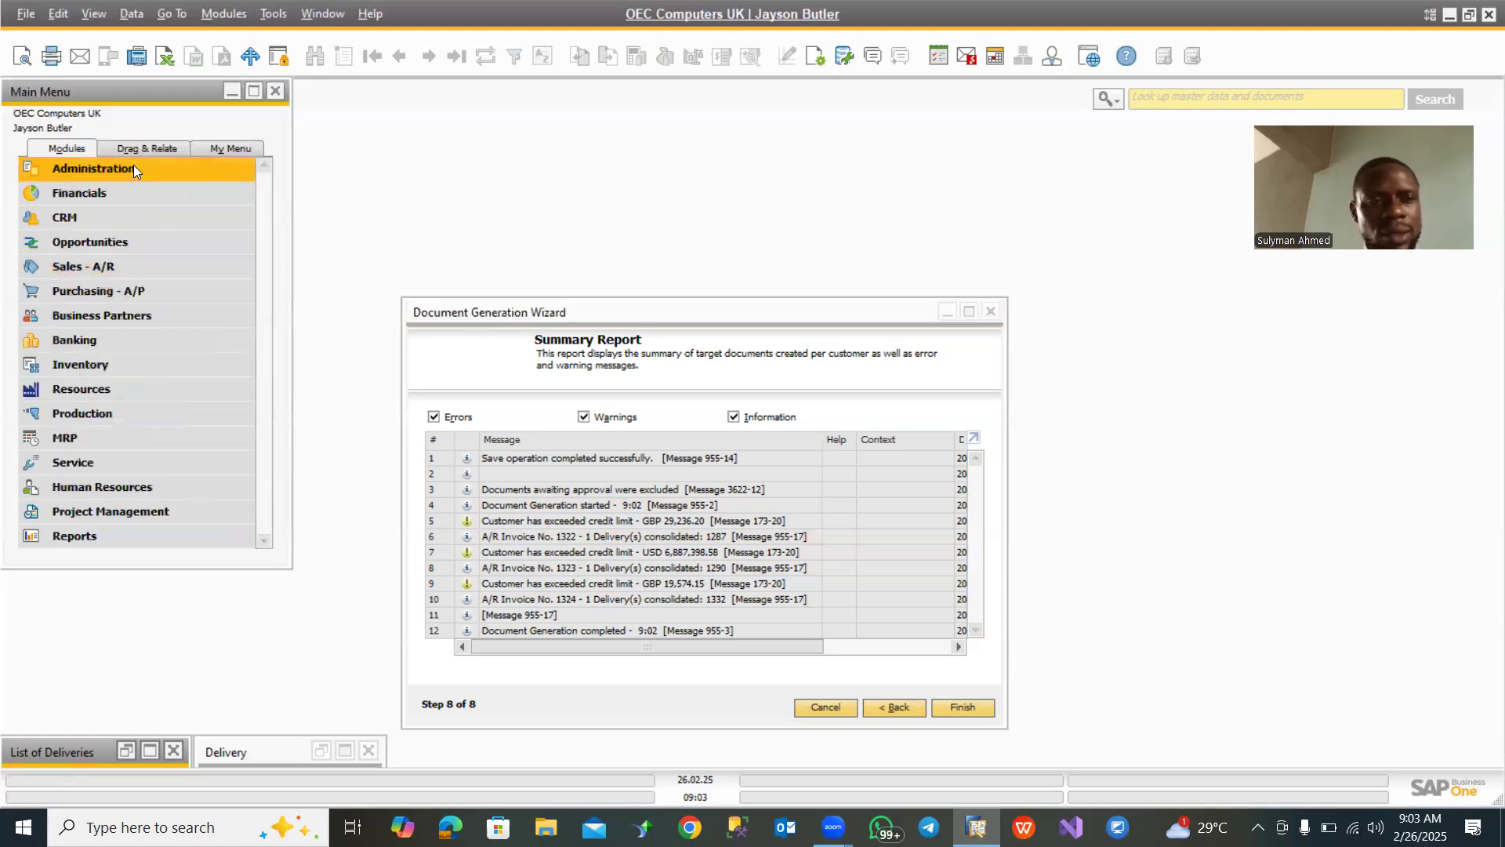
click(104, 267)
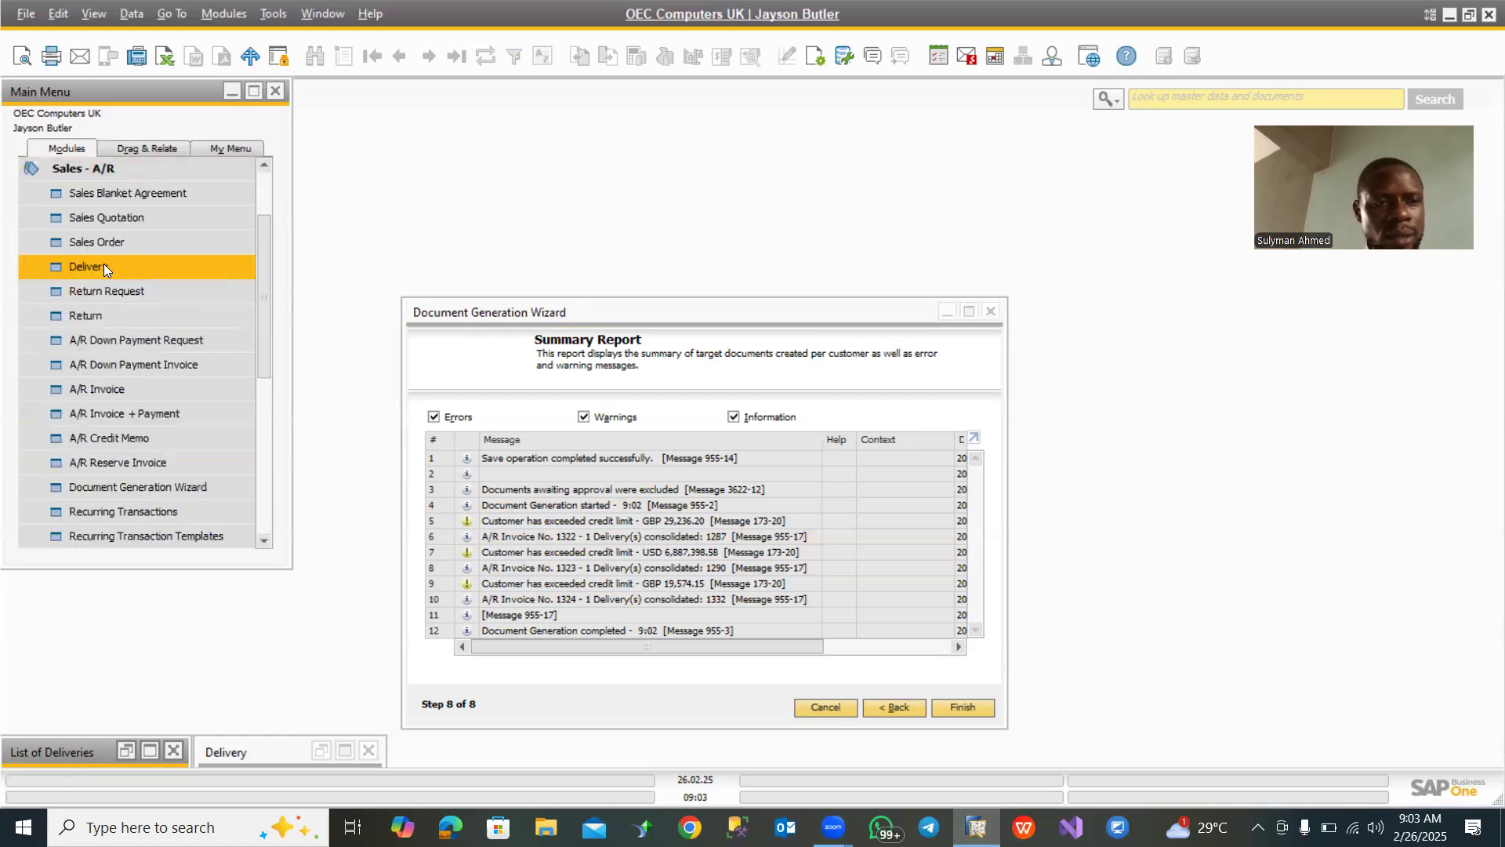
click(116, 388)
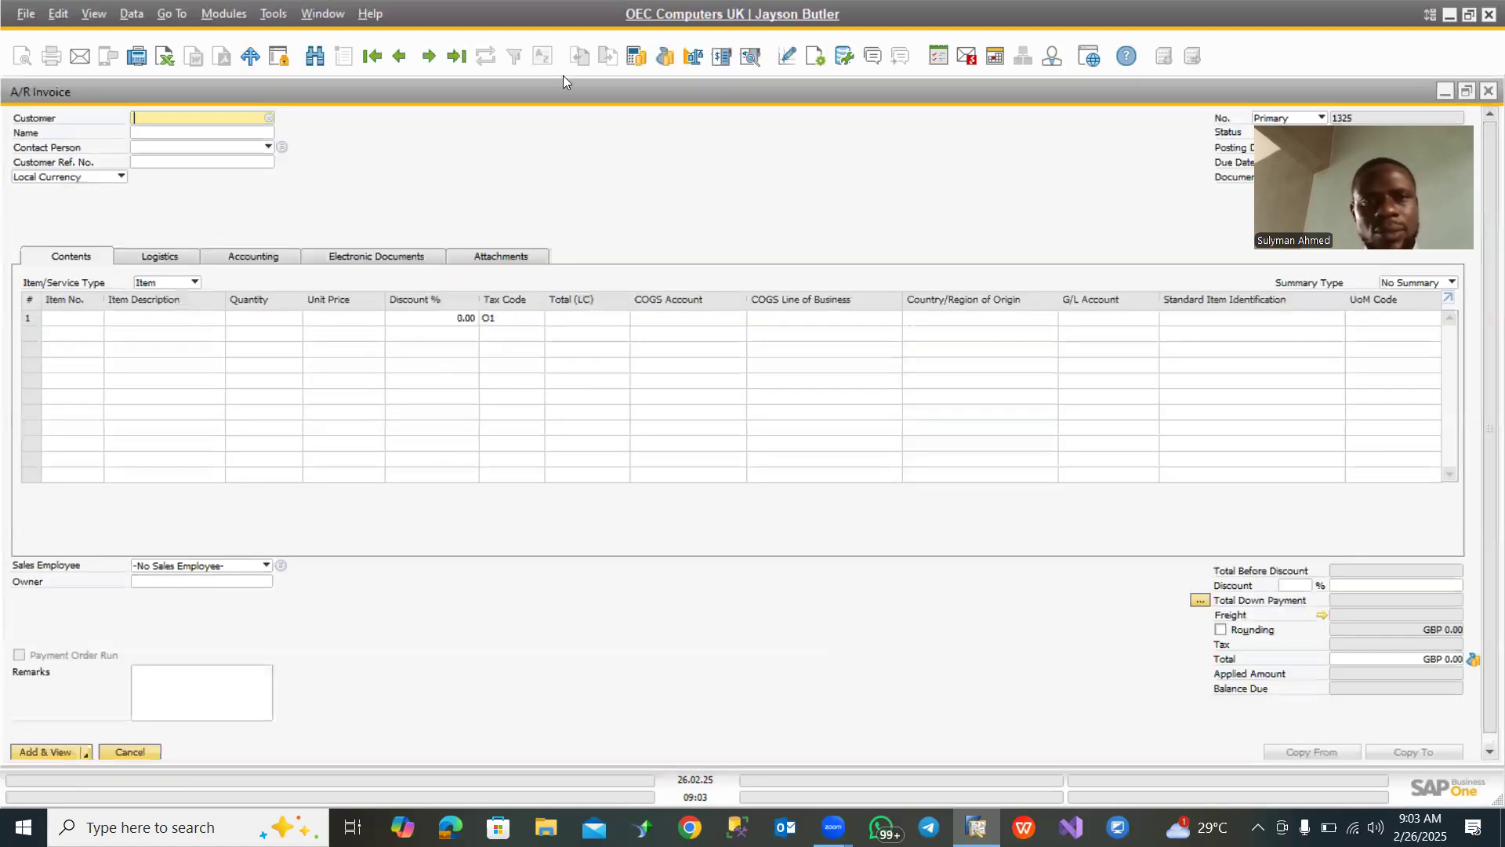
click(463, 59)
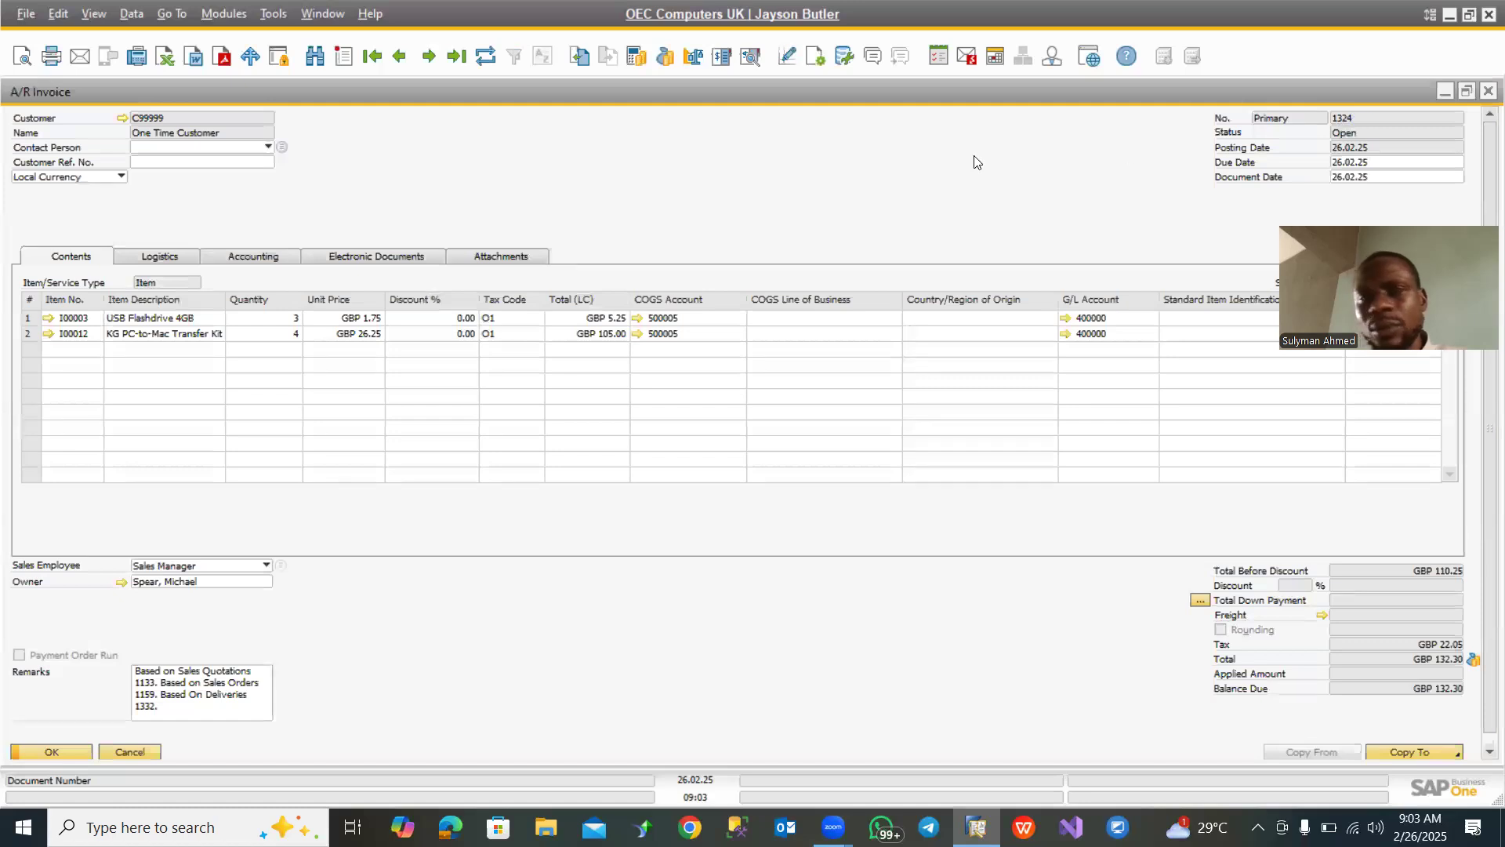
click(402, 58)
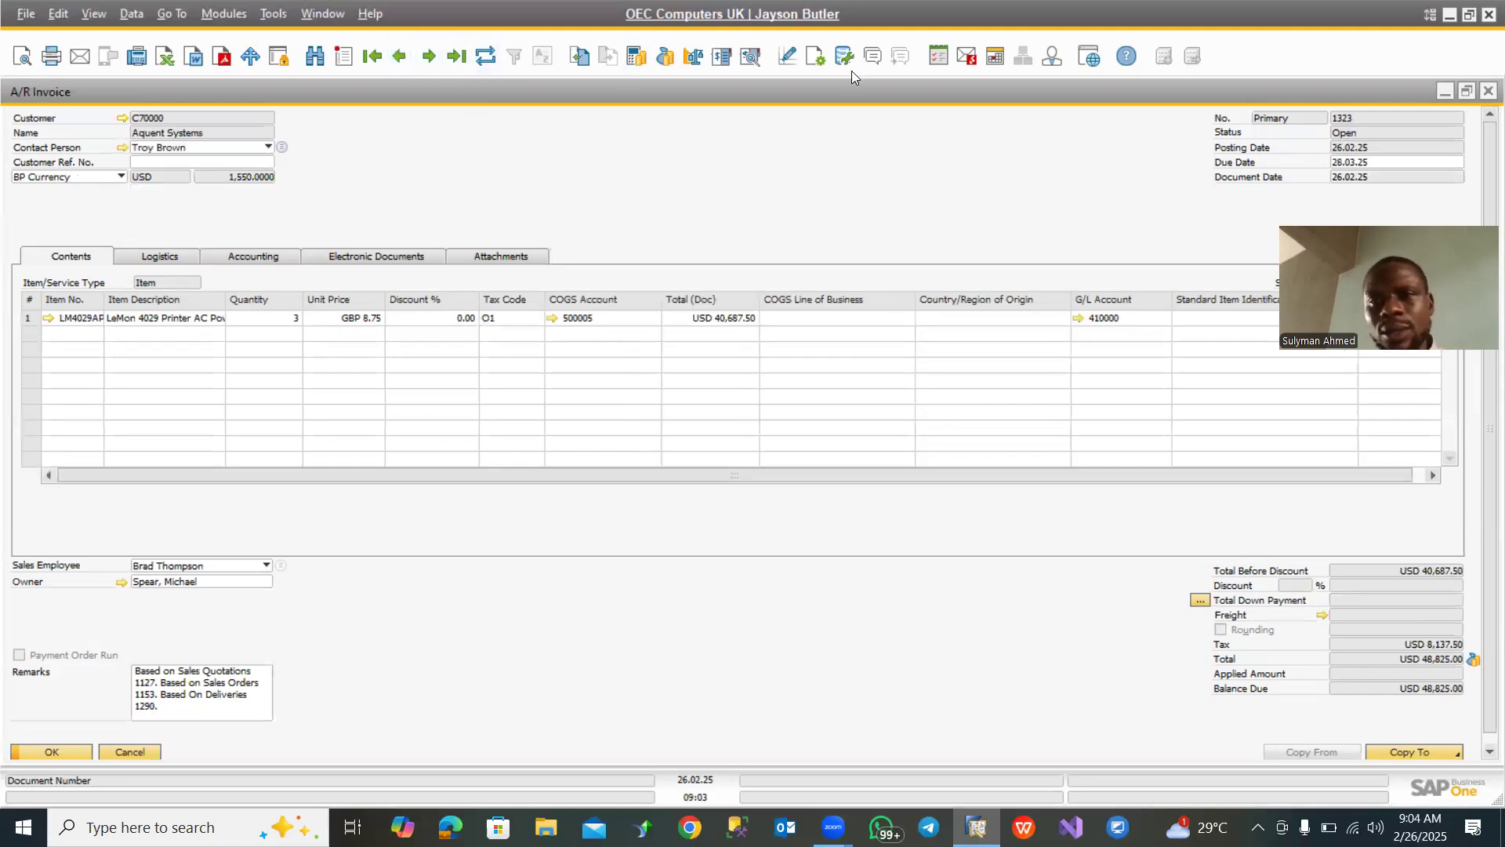
click(398, 58)
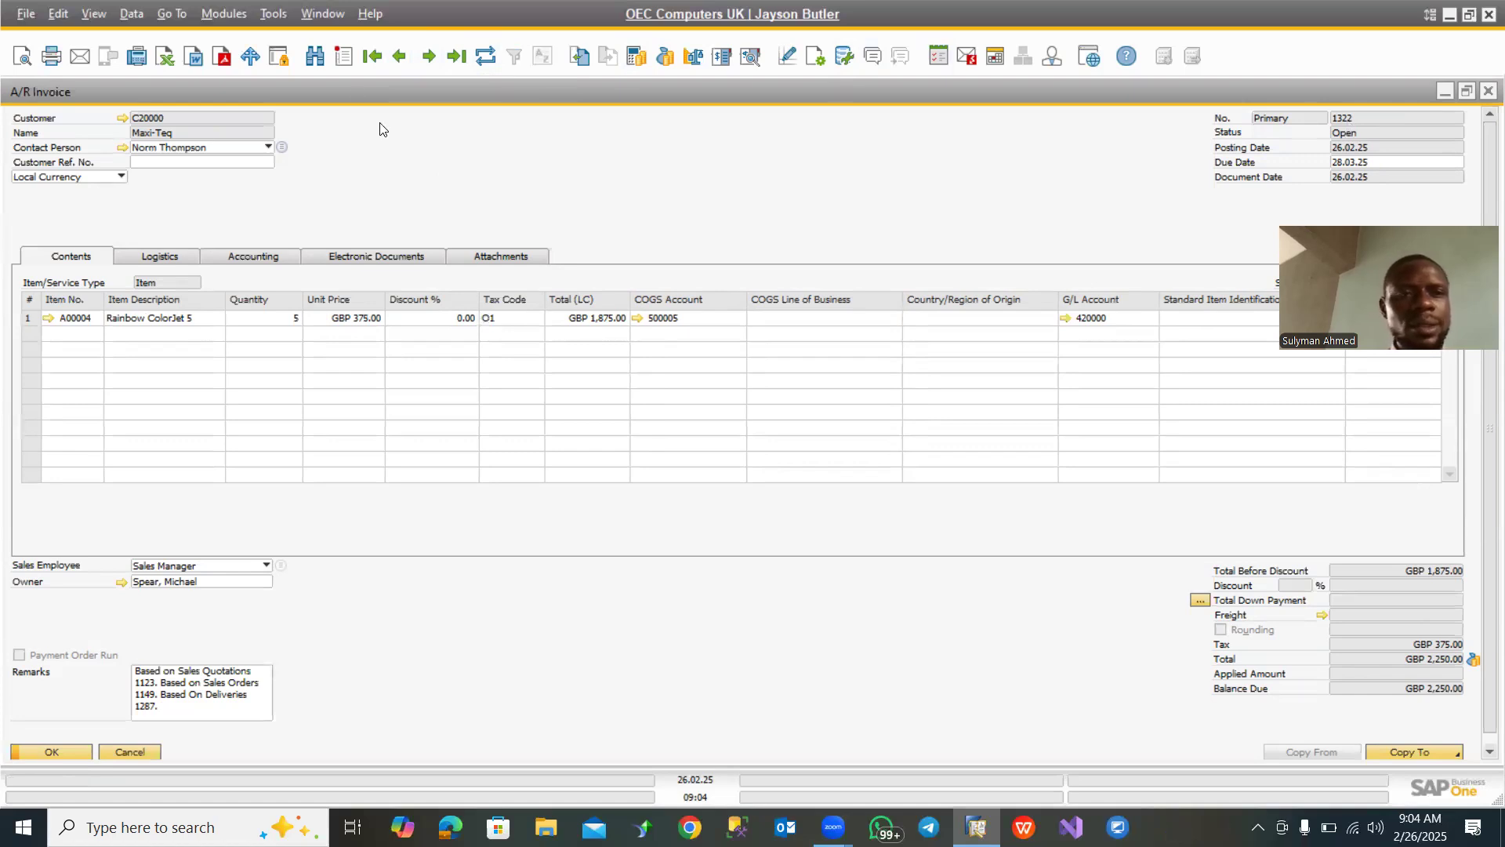
- Return to the One Time Customer invoice, examine its base delivery document and close the delivery
click(426, 57)
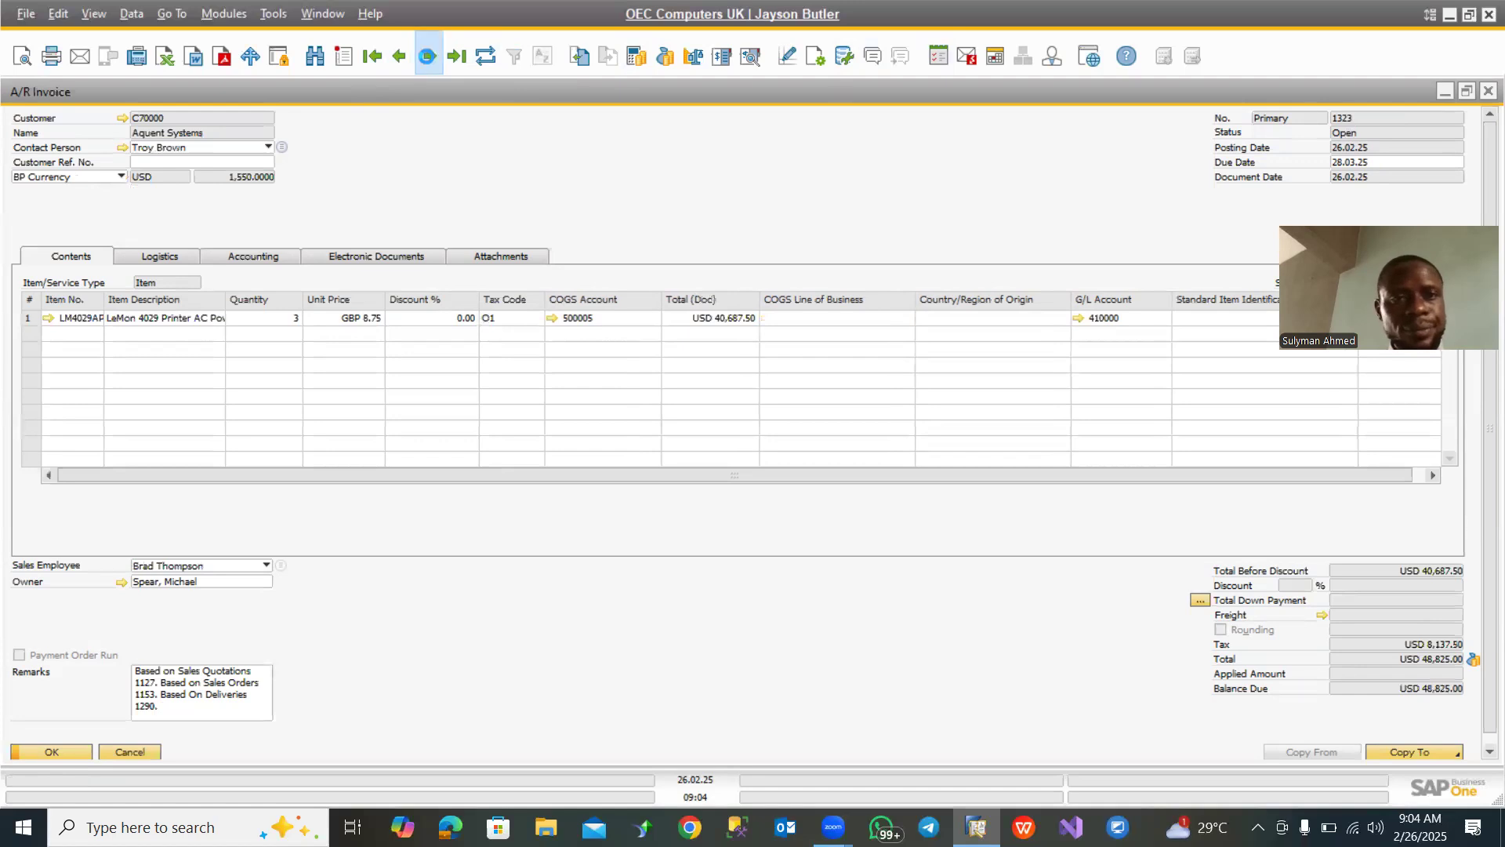
click(426, 56)
click(424, 61)
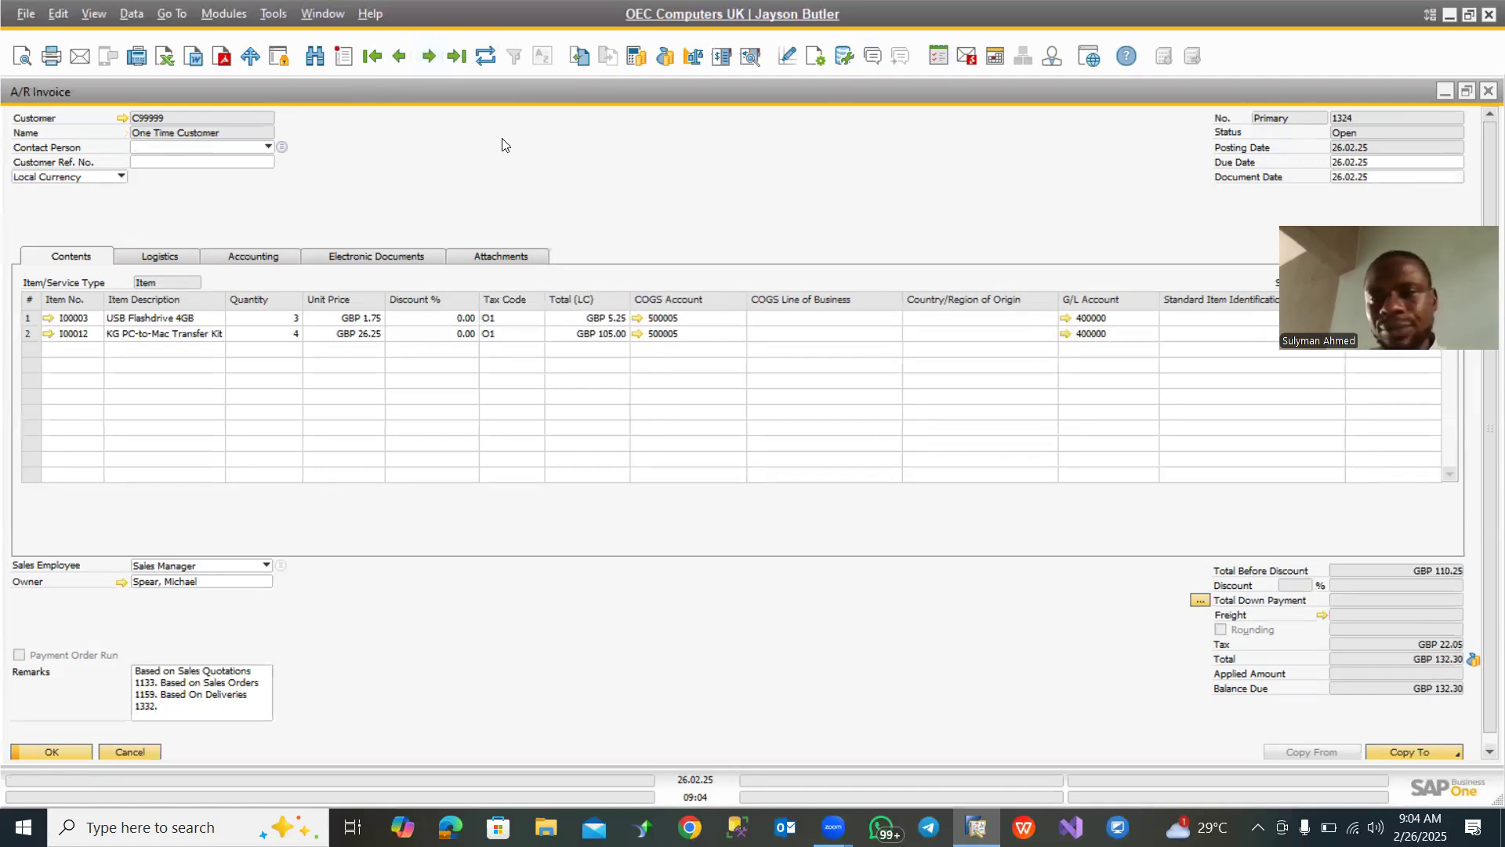
click(402, 60)
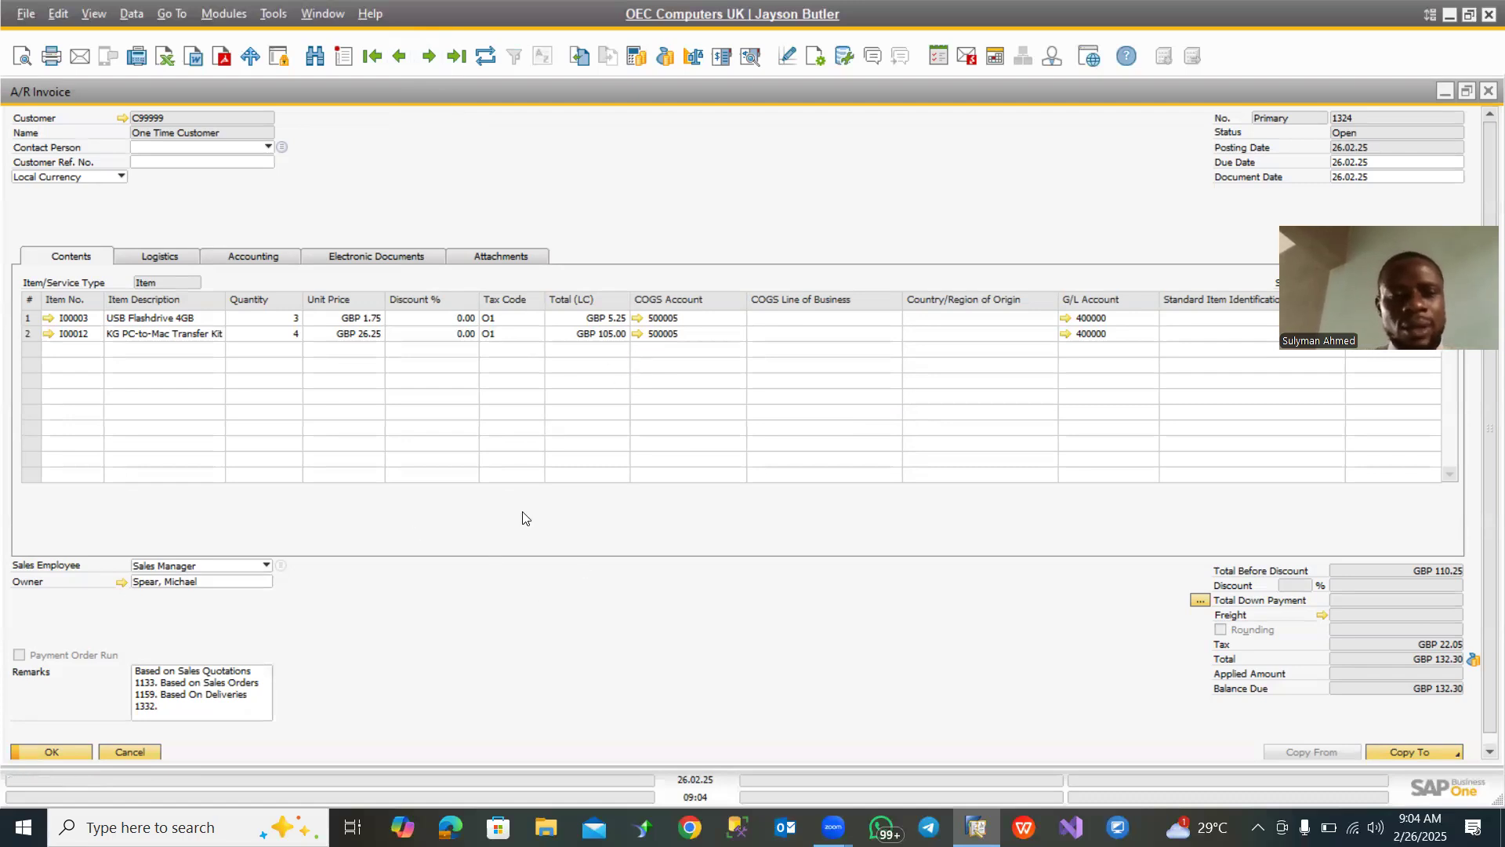
right_click(439, 164)
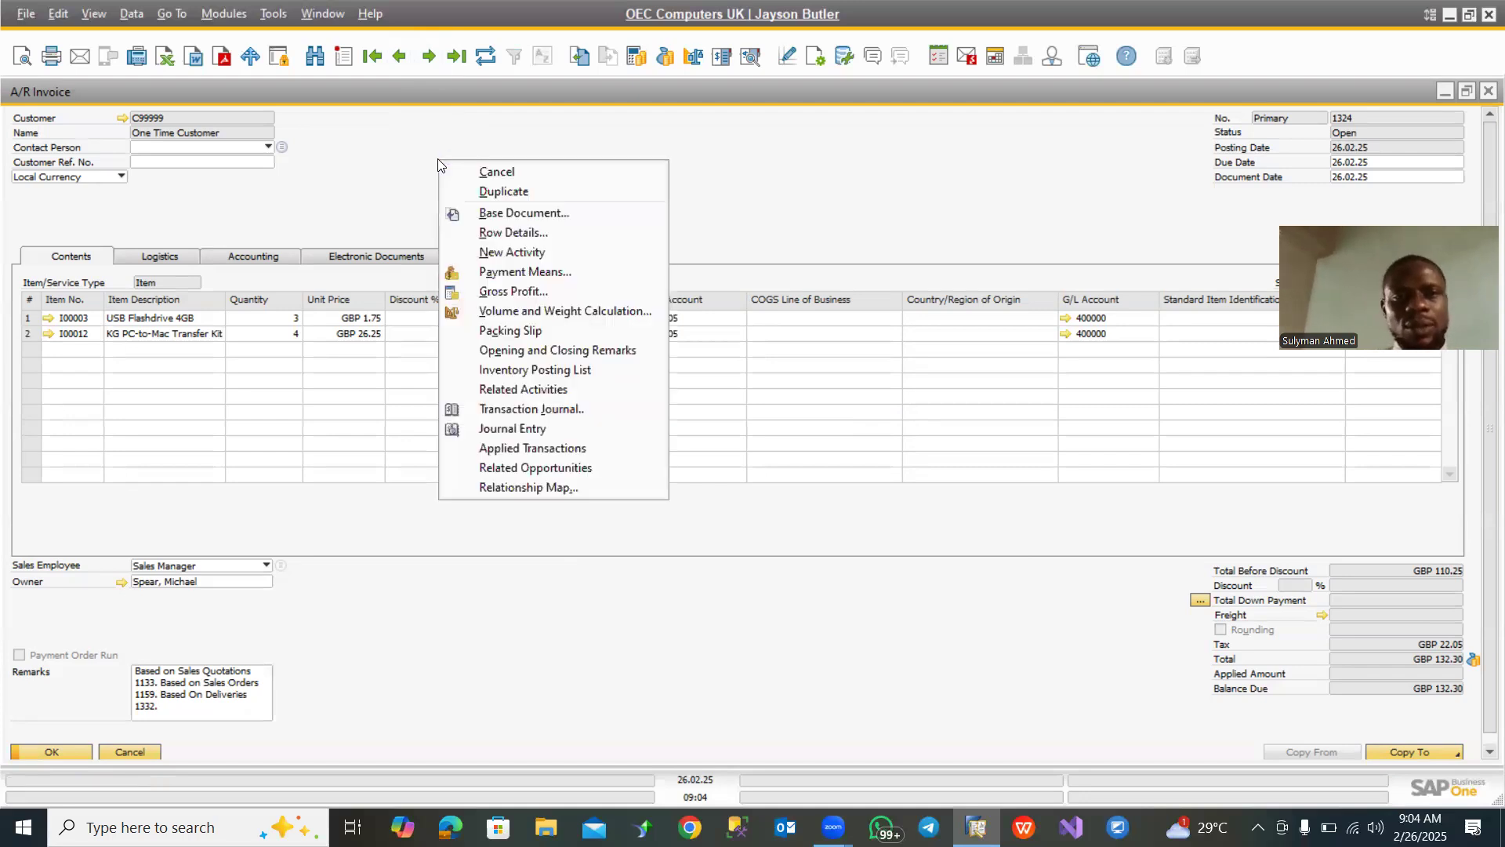
click(517, 213)
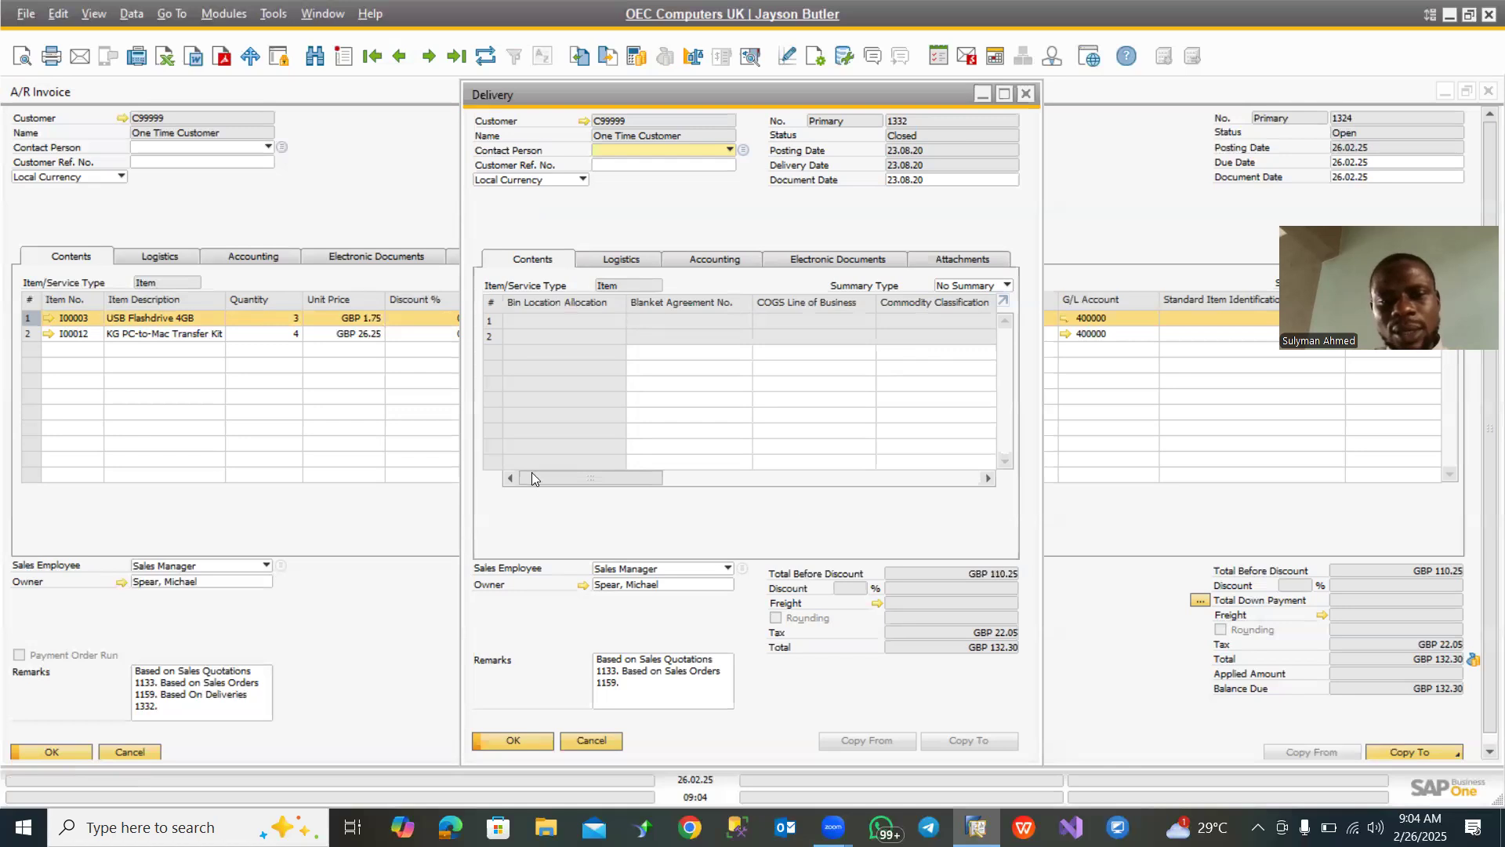
click(1027, 94)
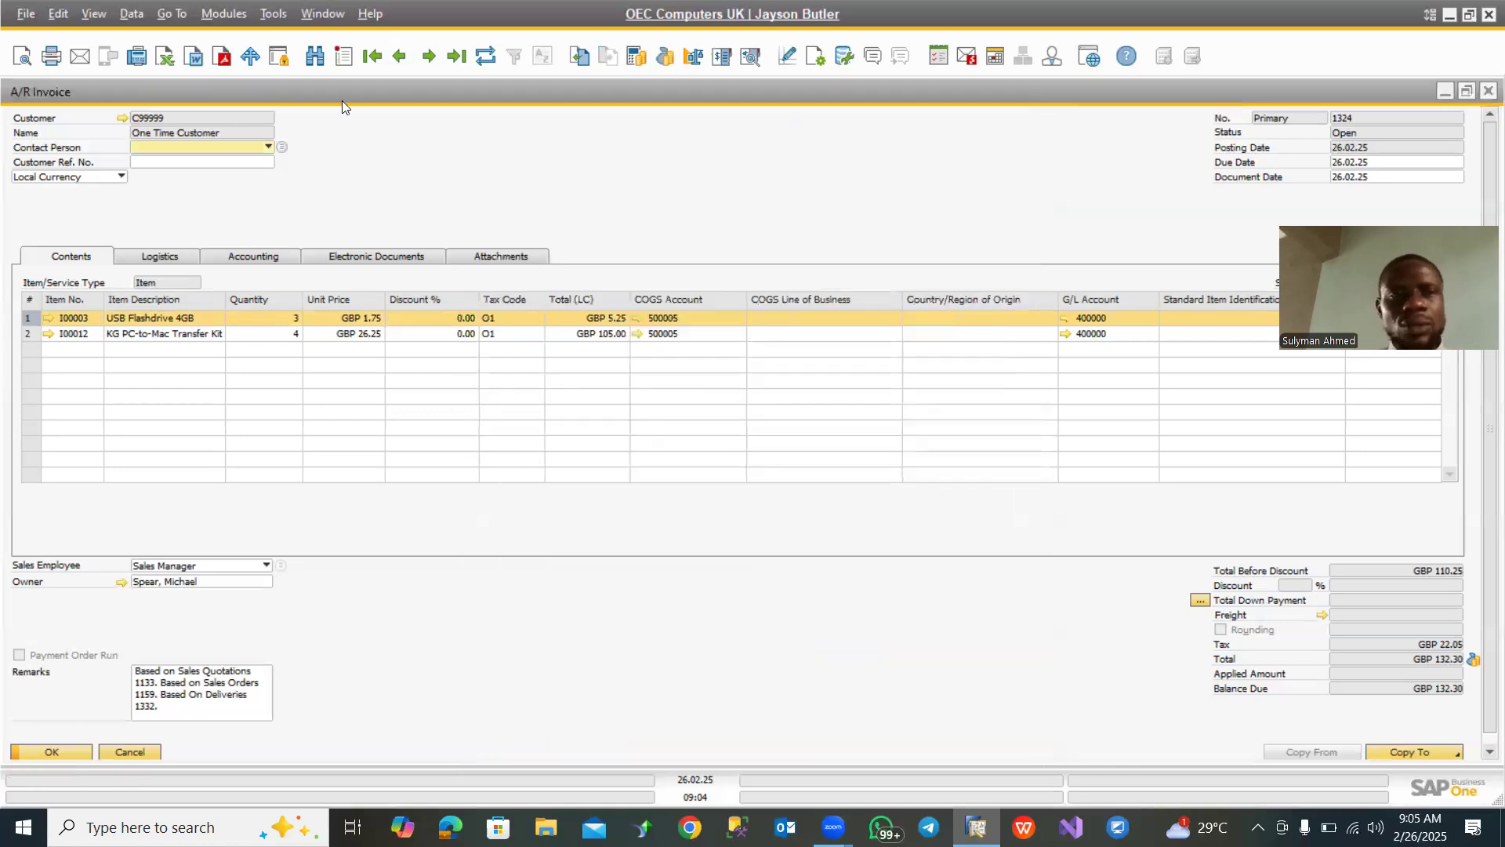
- Examine the base delivery of the Aquent Systems invoice, and close both the delivery and the A/R Invoice form
click(400, 56)
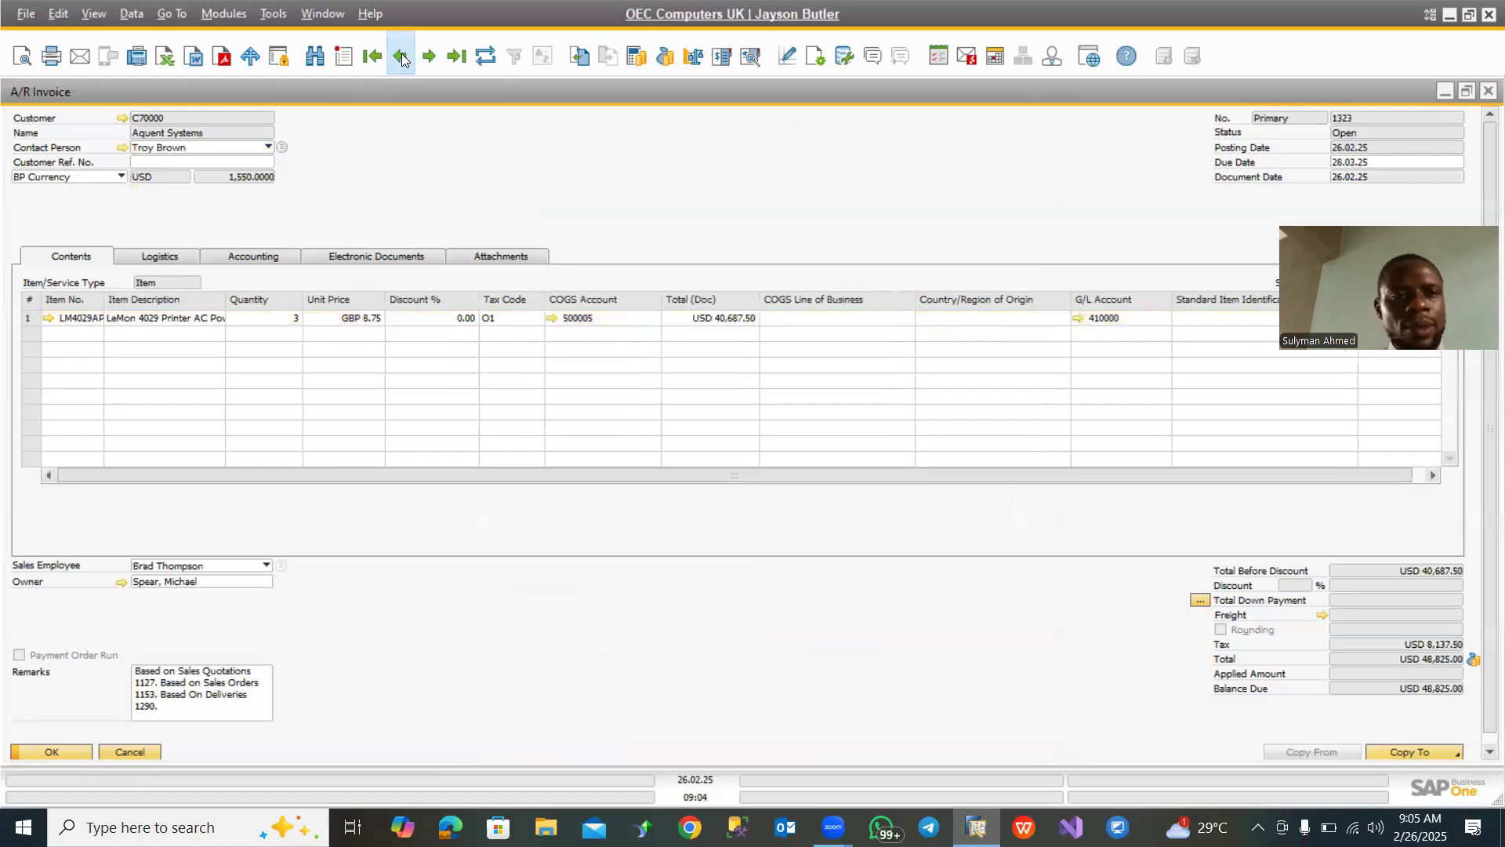
right_click(416, 165)
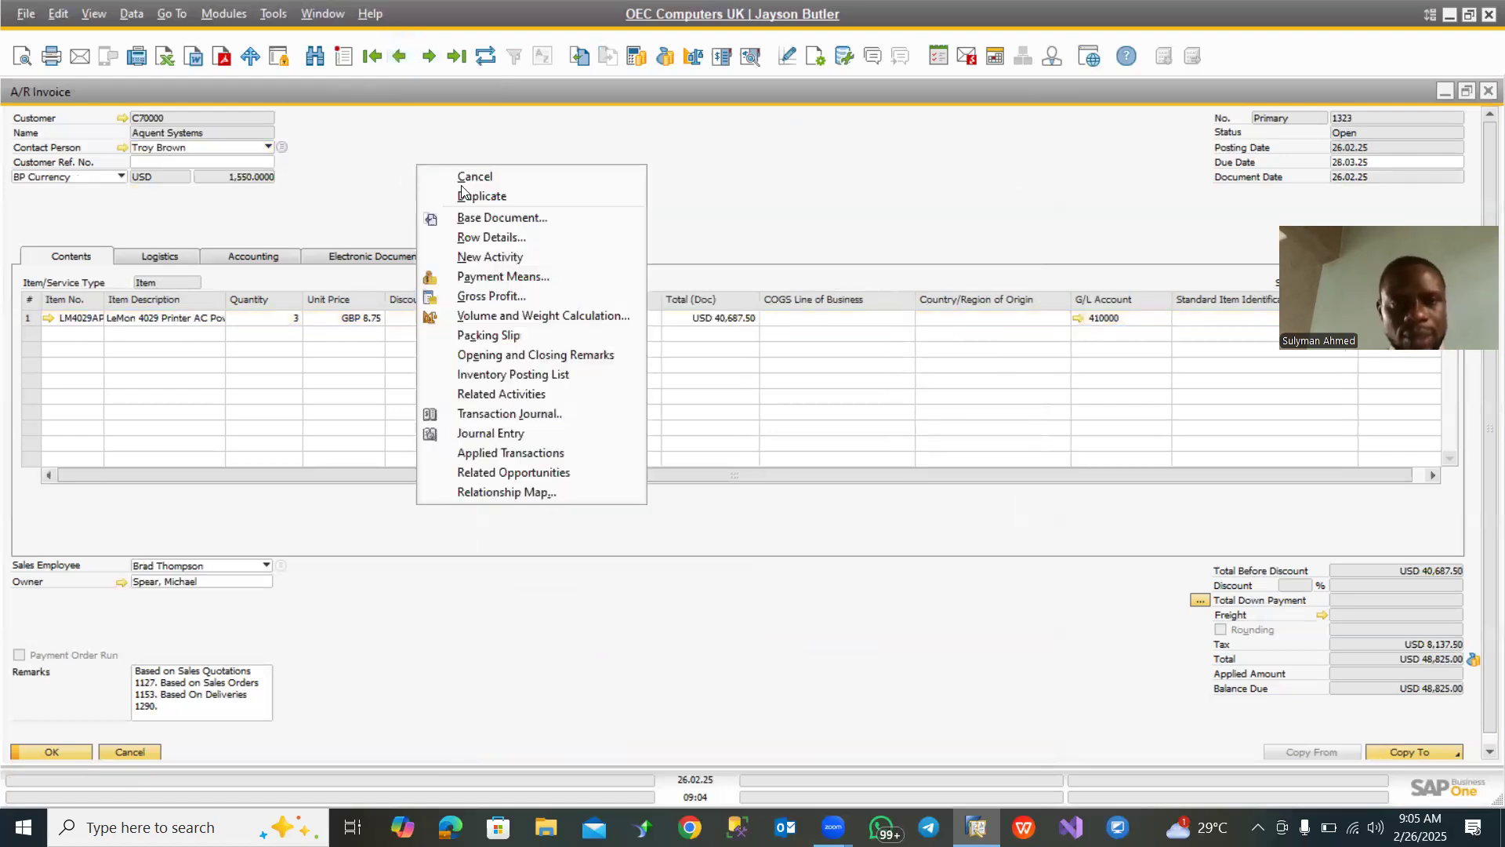
click(505, 220)
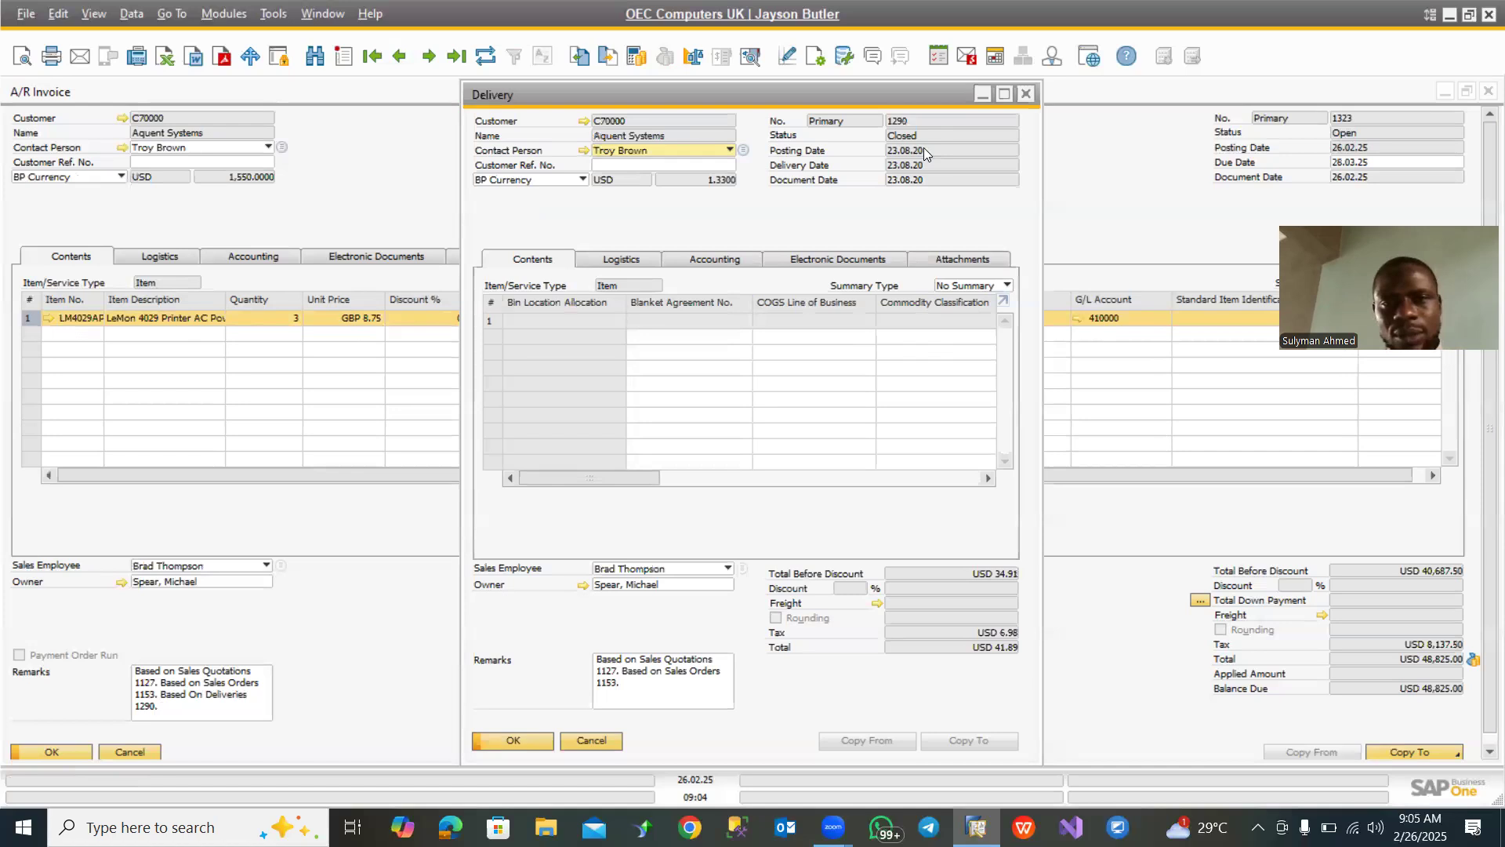
click(1027, 94)
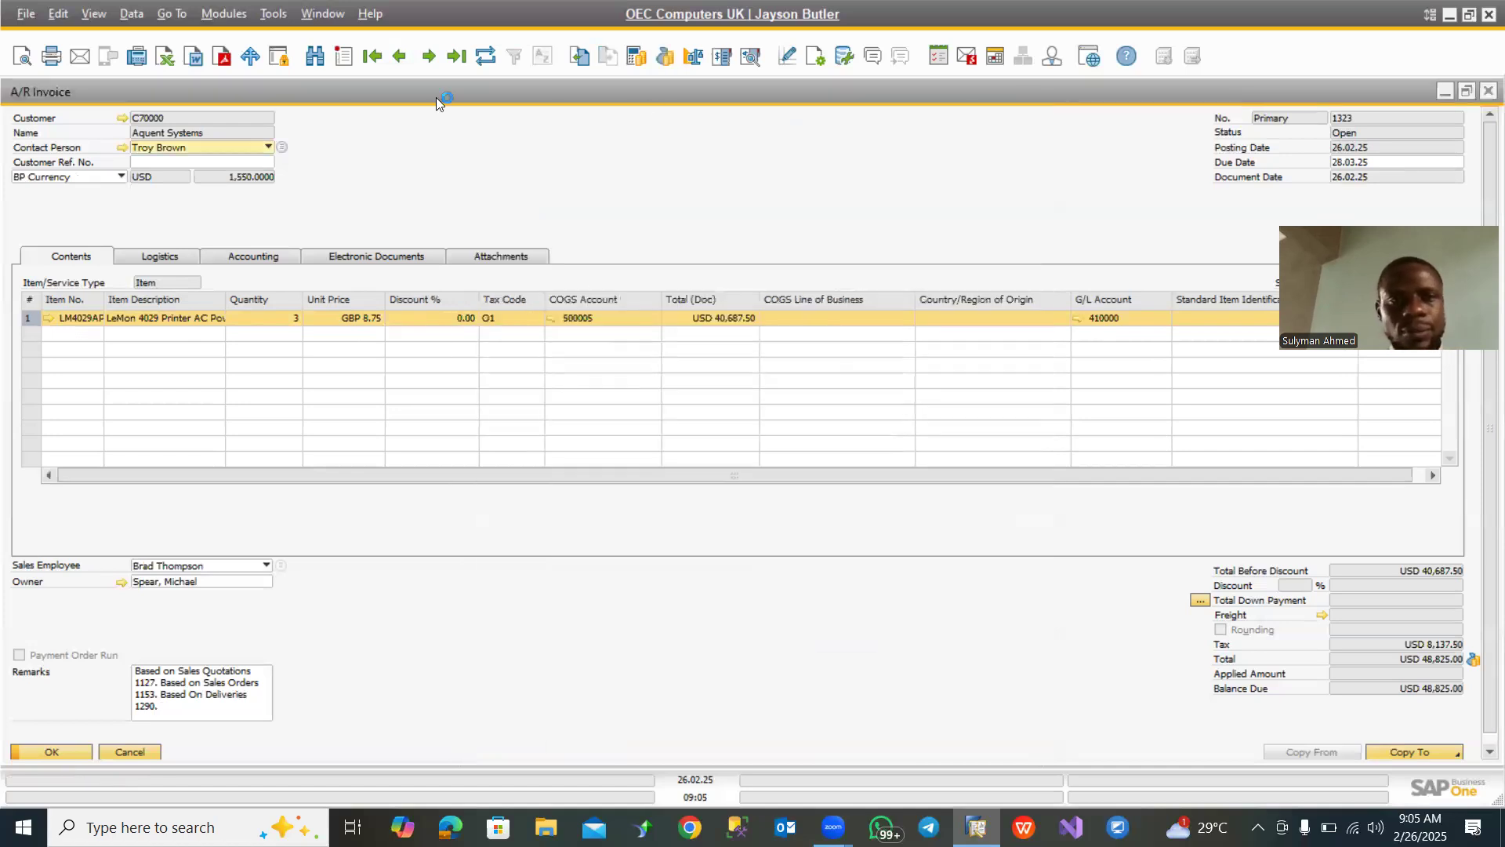
right_click(360, 147)
click(515, 98)
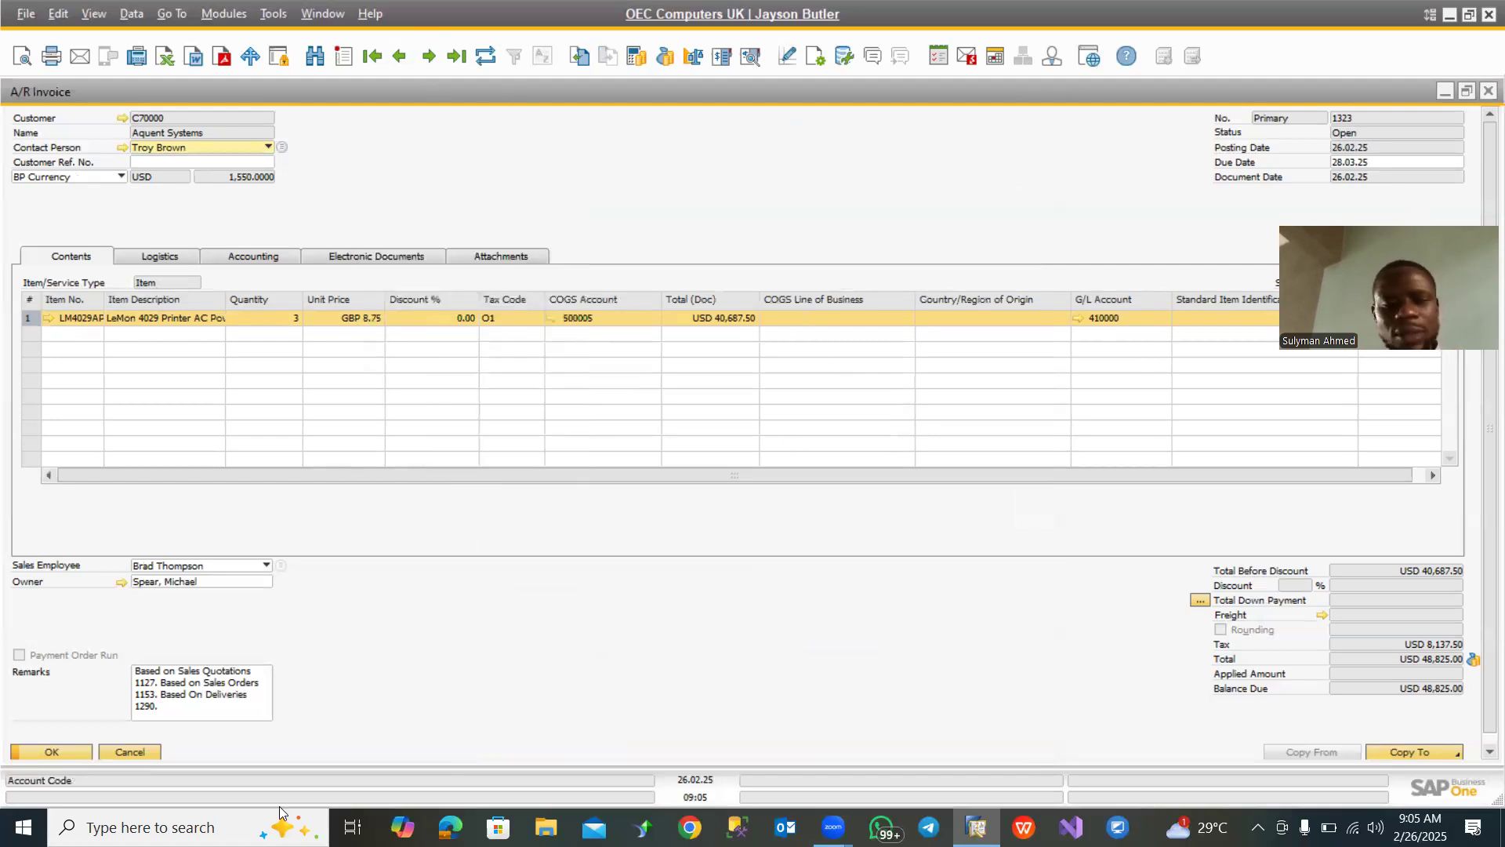
click(137, 751)
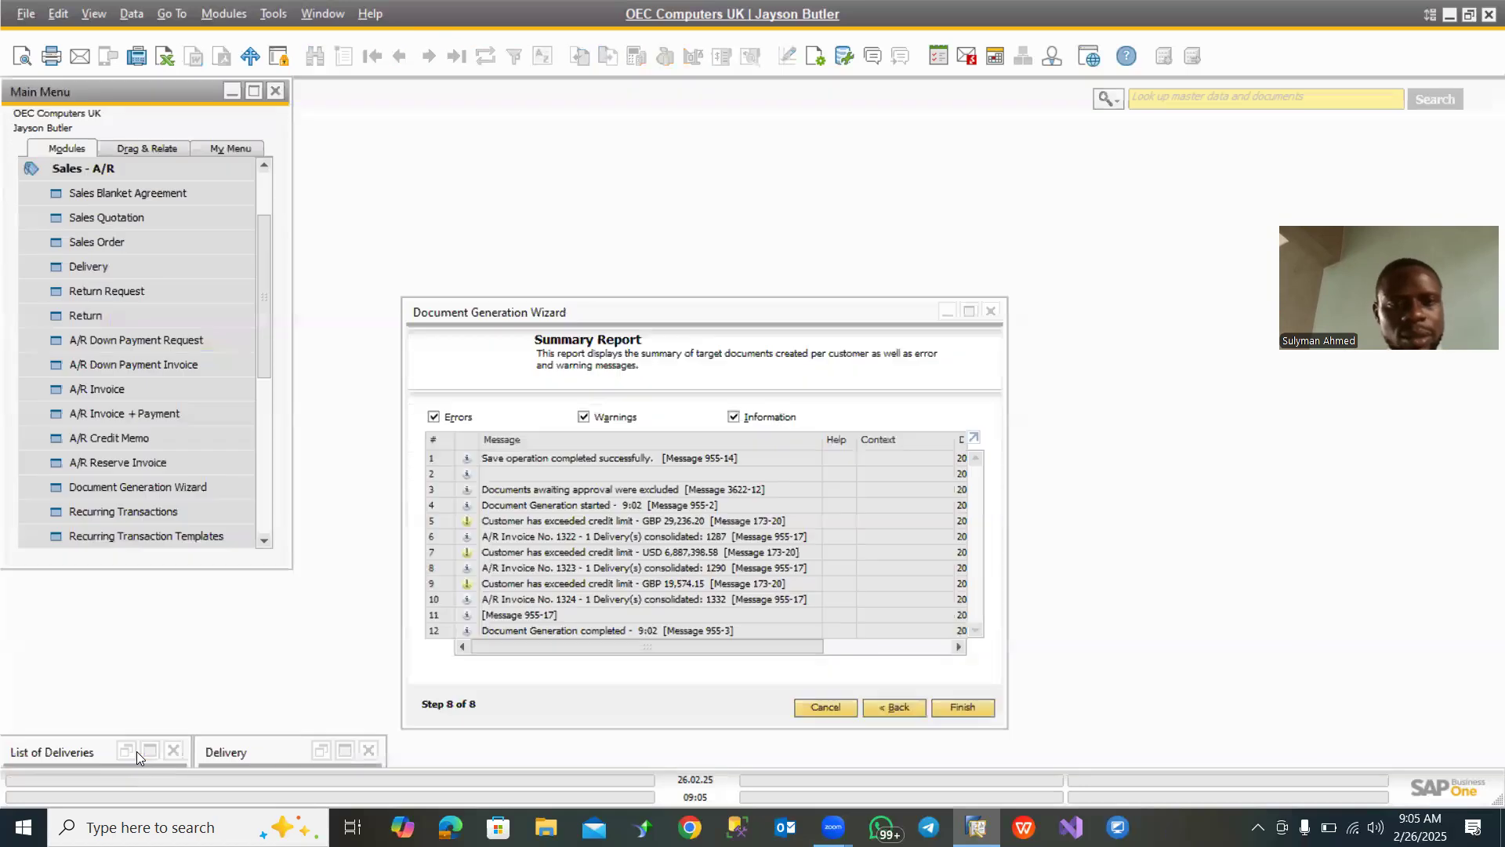